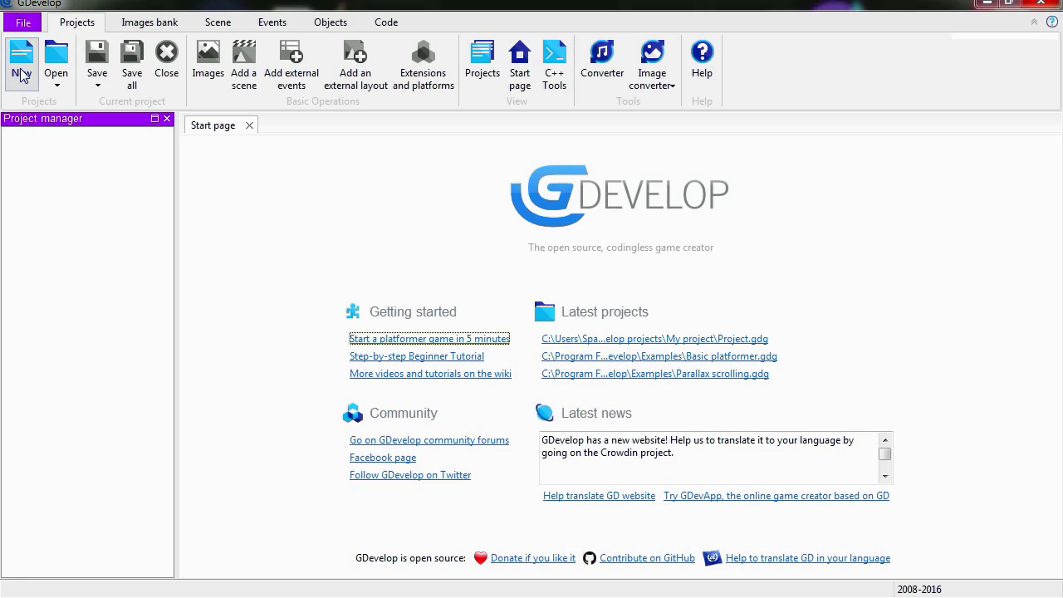
- Start a new GDevelop project from the Platformer template
{"action": "left_click", "coordinate": [22, 68]}
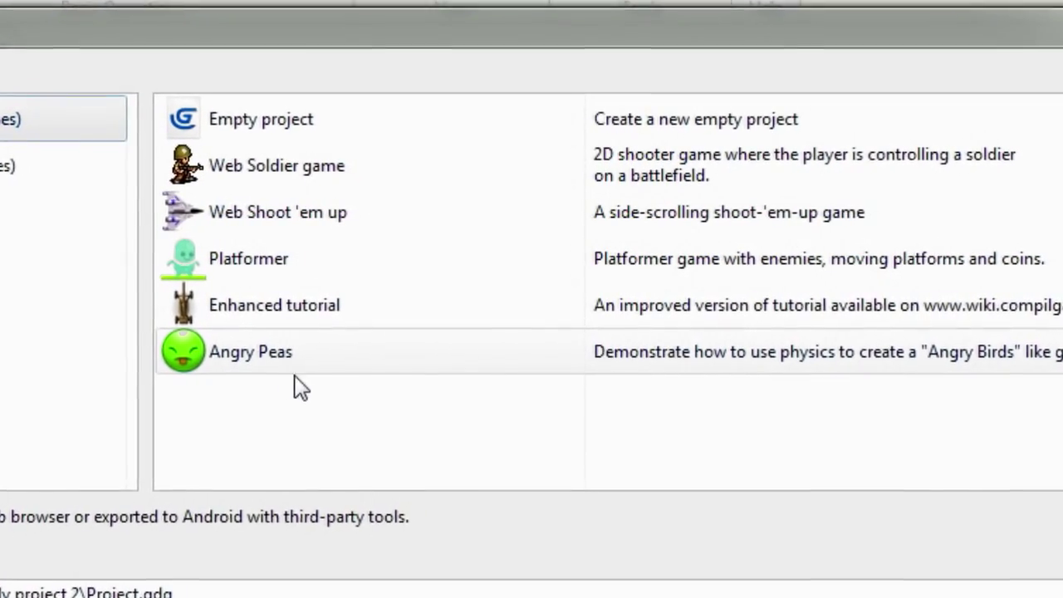
{"action": "left_click", "coordinate": [283, 268]}
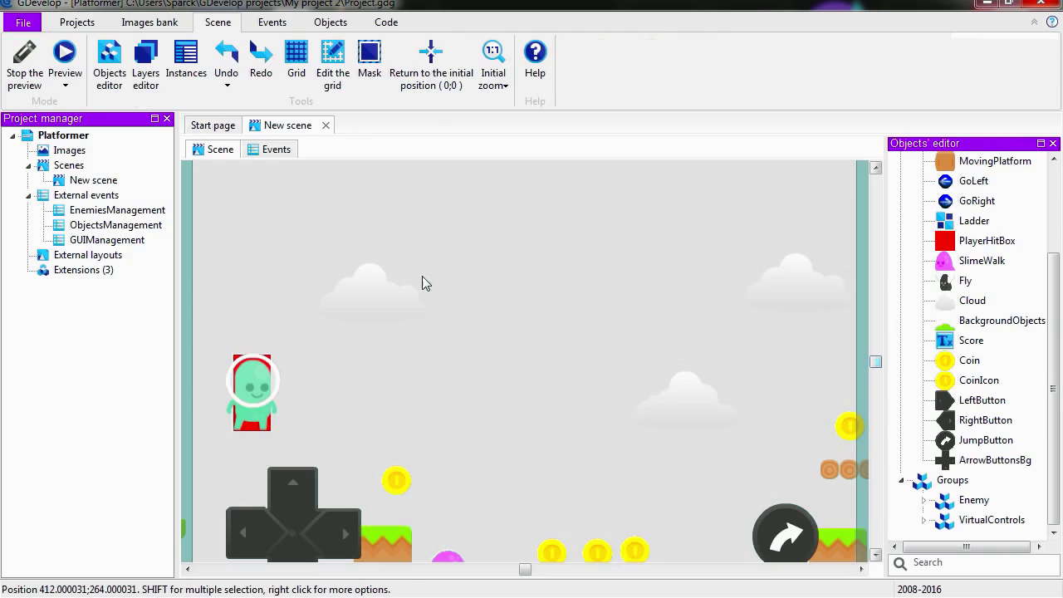
- Pan across the Platformer level, from its left edge to the stacked blocks
{"action": "middle_click_drag", "start_coordinate": [581, 423], "coordinate": [360, 374]}
{"action": "middle_click_drag", "start_coordinate": [632, 393], "coordinate": [361, 387]}
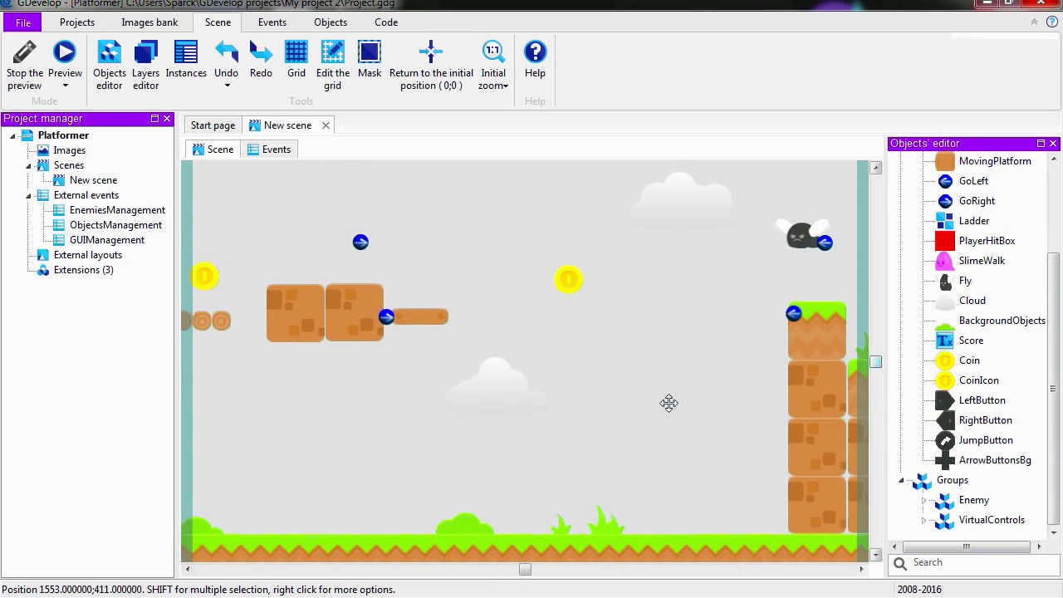
{"action": "middle_click_drag", "start_coordinate": [669, 403], "coordinate": [426, 392]}
{"action": "middle_click_drag", "start_coordinate": [562, 383], "coordinate": [541, 362]}
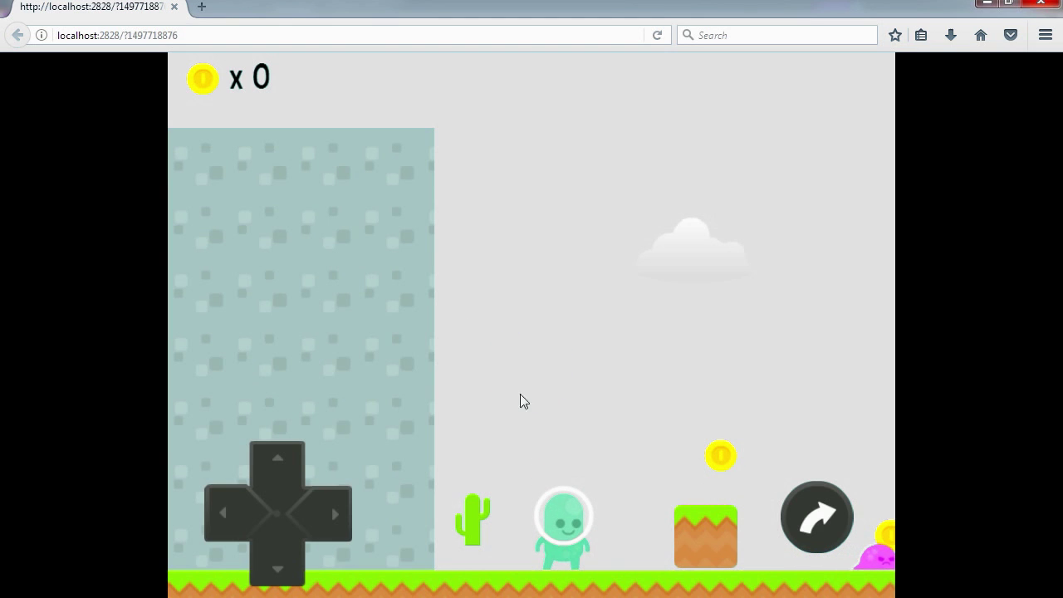
- Walk the character left and right, then jump onto the first block
{"action": "left_click_drag", "start_coordinate": [316, 519], "coordinate": [340, 525]}
{"action": "left_click_drag", "start_coordinate": [244, 513], "coordinate": [409, 479]}
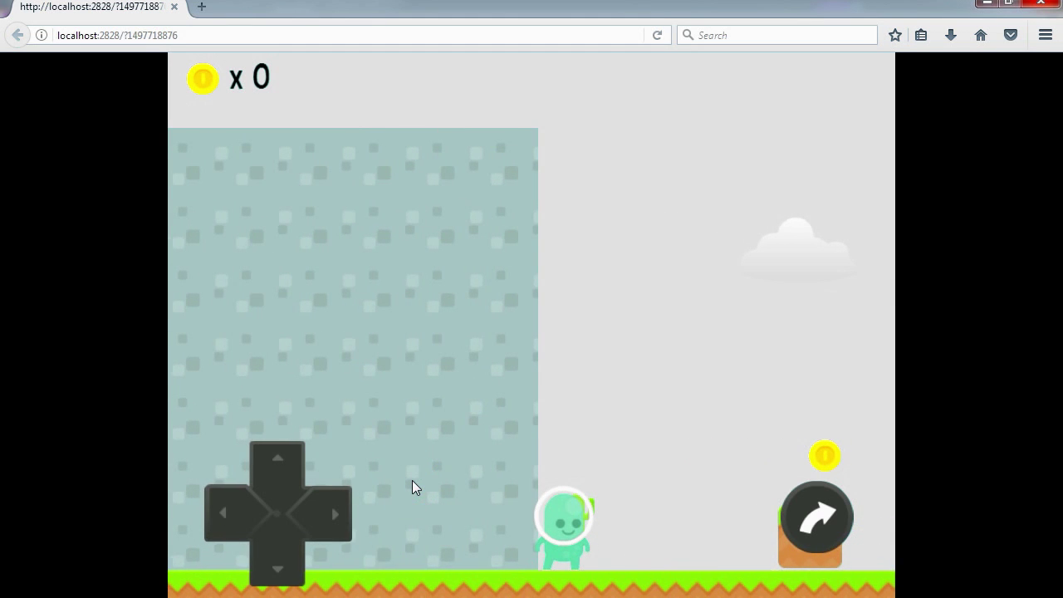
{"action": "key", "text": "Right"}
{"action": "key", "text": "Left"}
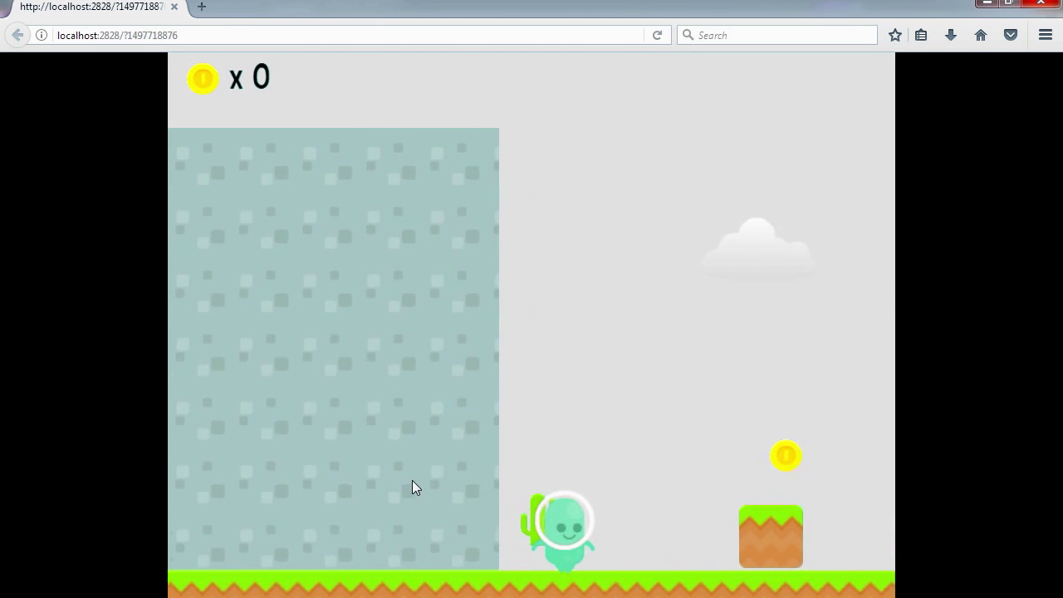
{"action": "key", "text": "Right"}
{"action": "key", "text": "Up"}
- Jump across blocks and the moving platform collecting coins until the counter reads 1350
{"action": "key", "text": "Up"}
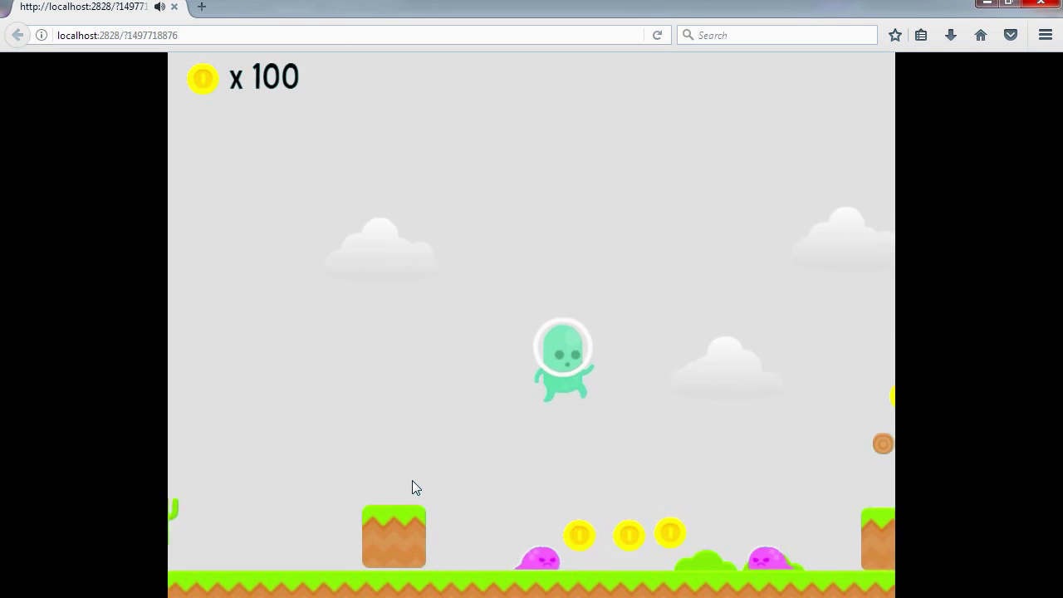
{"action": "key", "text": "Up"}
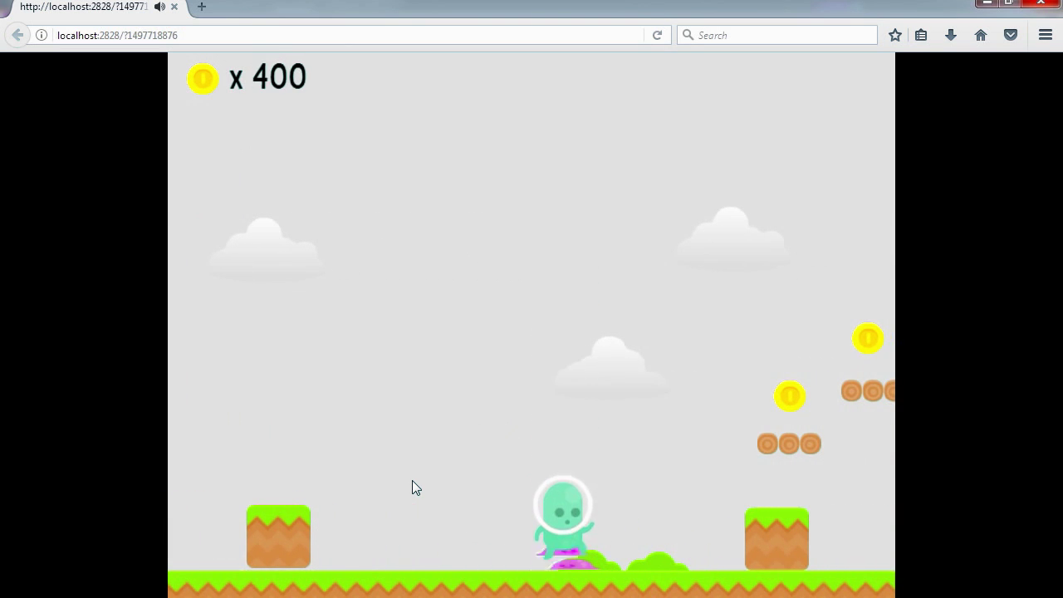
{"action": "key", "text": "Up"}
{"action": "key", "text": "Up"}
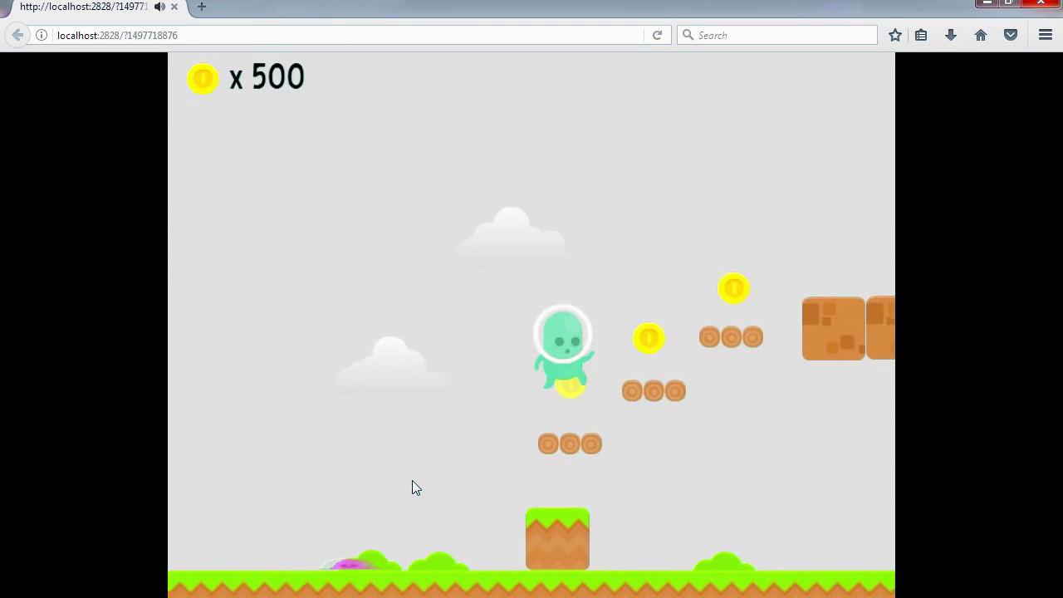
{"action": "key", "text": "Up"}
{"action": "key", "text": "Up"}
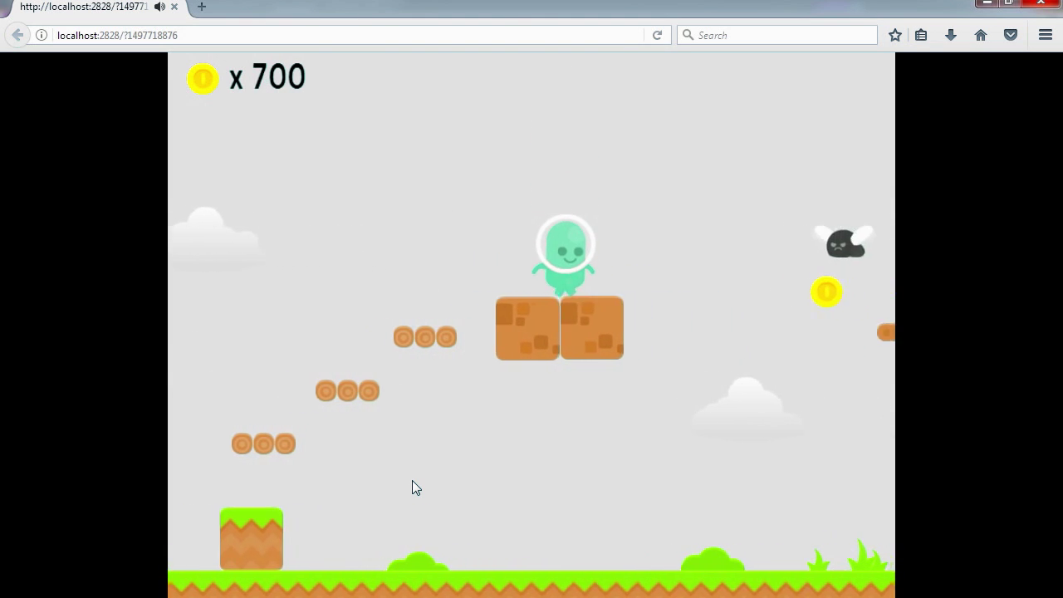
{"action": "key", "text": "Up"}
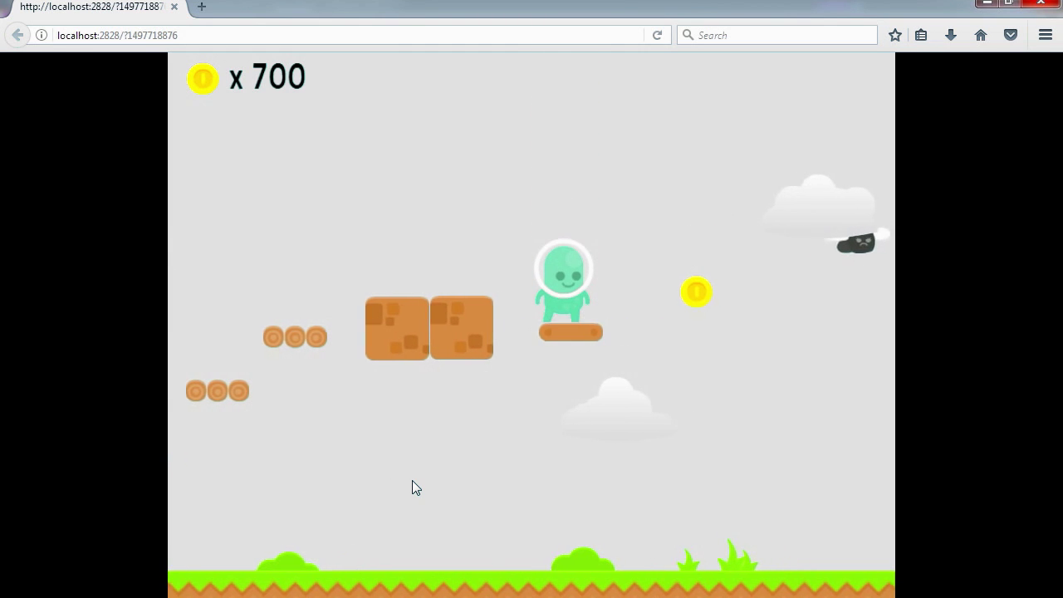
{"action": "key", "text": "Up"}
{"action": "key", "text": "Up"}
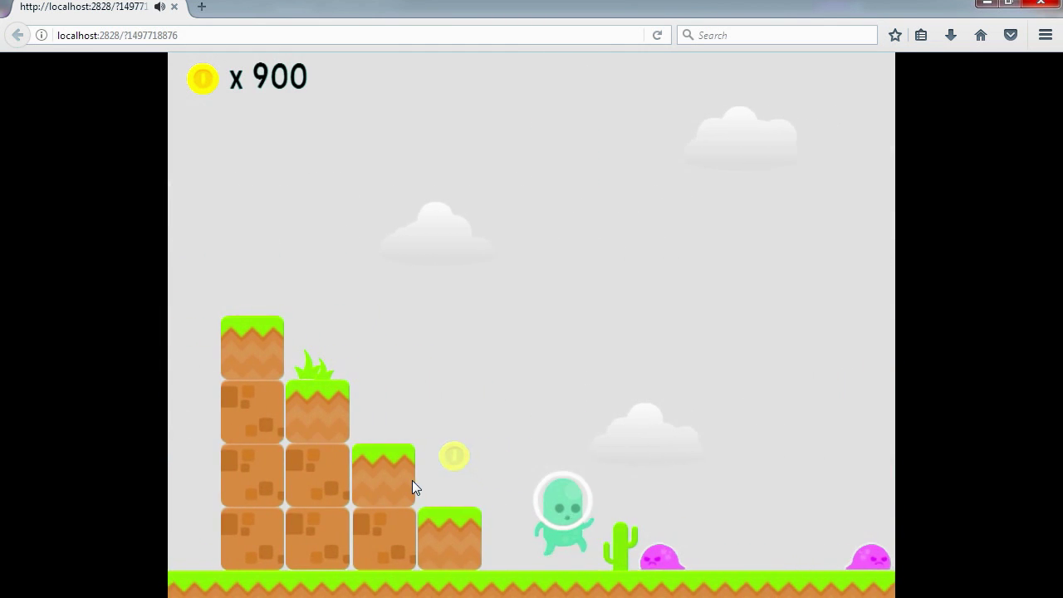
{"action": "key", "text": "Up"}
{"action": "key", "text": "Up"}
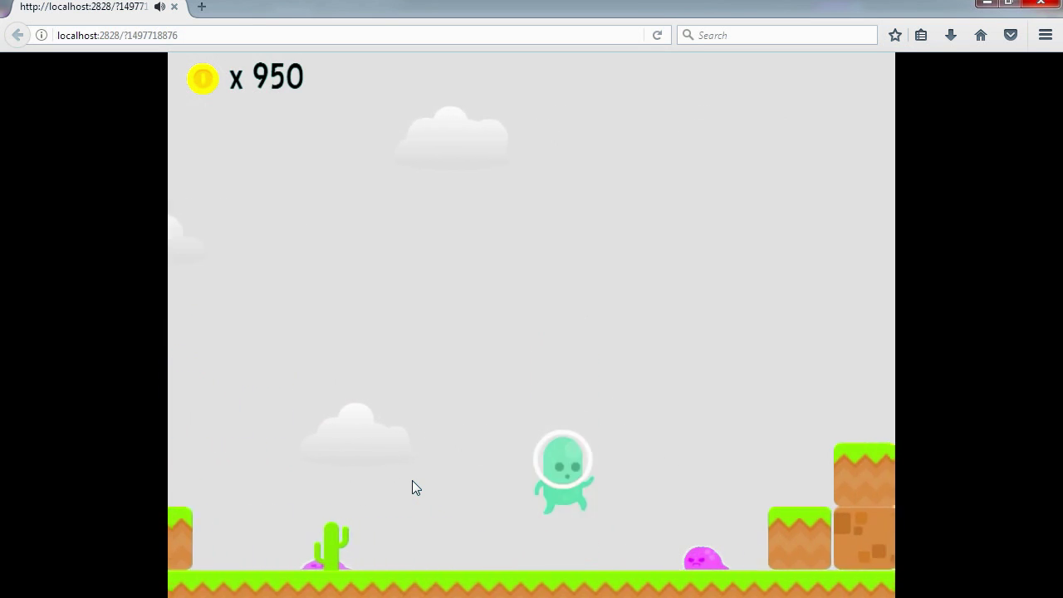
{"action": "key", "text": "Up"}
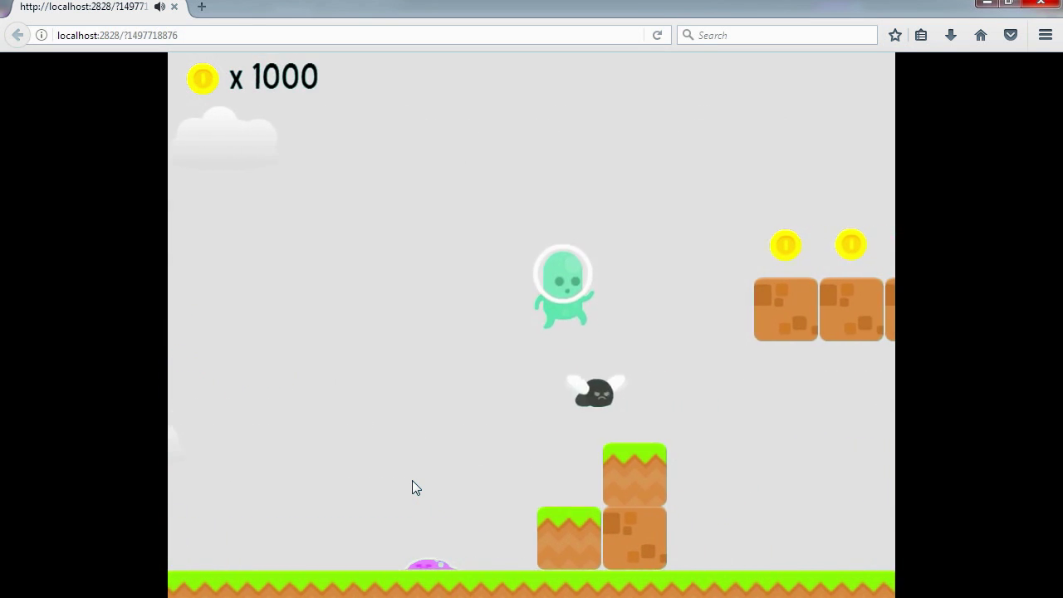
{"action": "key", "text": "Up"}
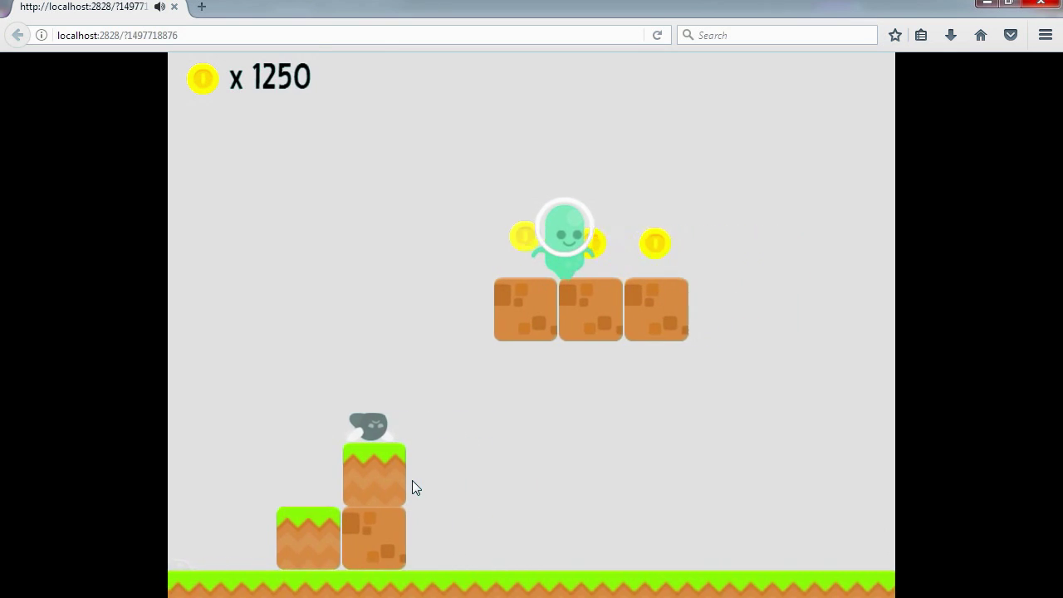
- Close the browser game preview and scroll back through the level
{"action": "left_click", "coordinate": [1057, 6]}
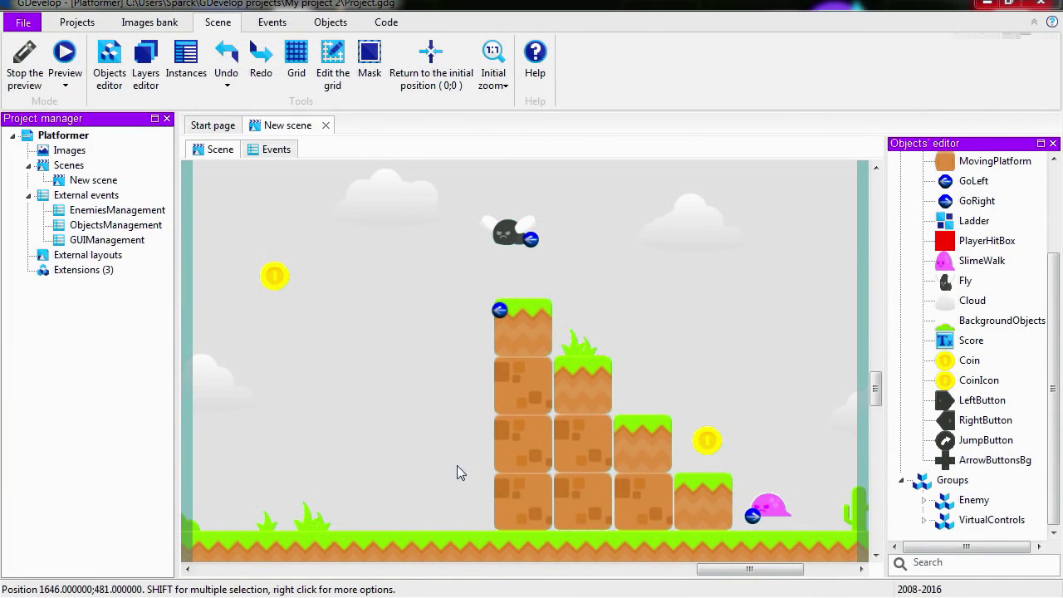
{"action": "left_click_drag", "start_coordinate": [723, 570], "coordinate": [556, 570]}
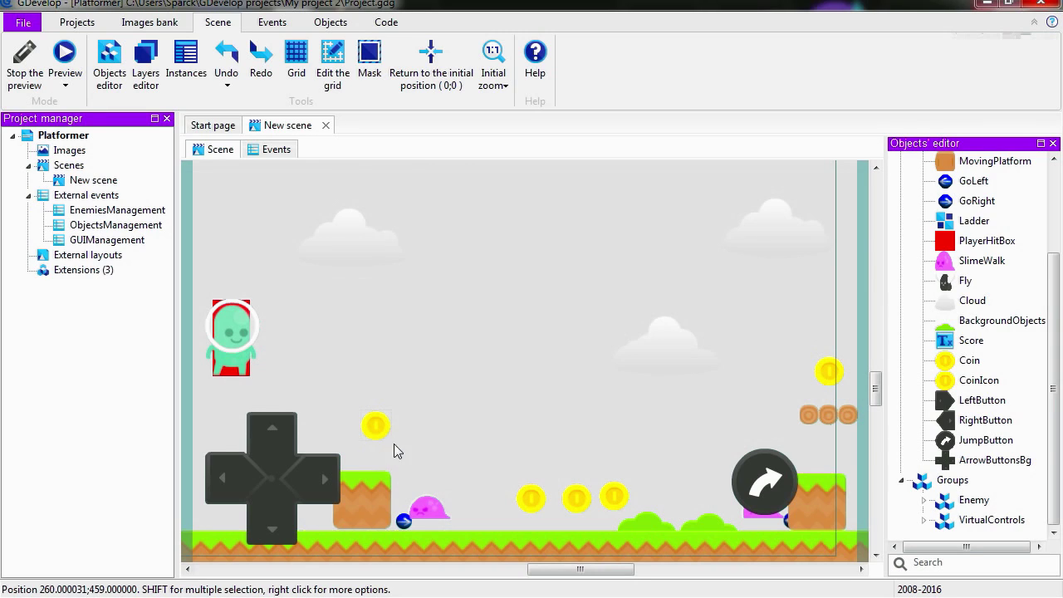
{"action": "left_click_drag", "start_coordinate": [576, 569], "coordinate": [599, 584]}
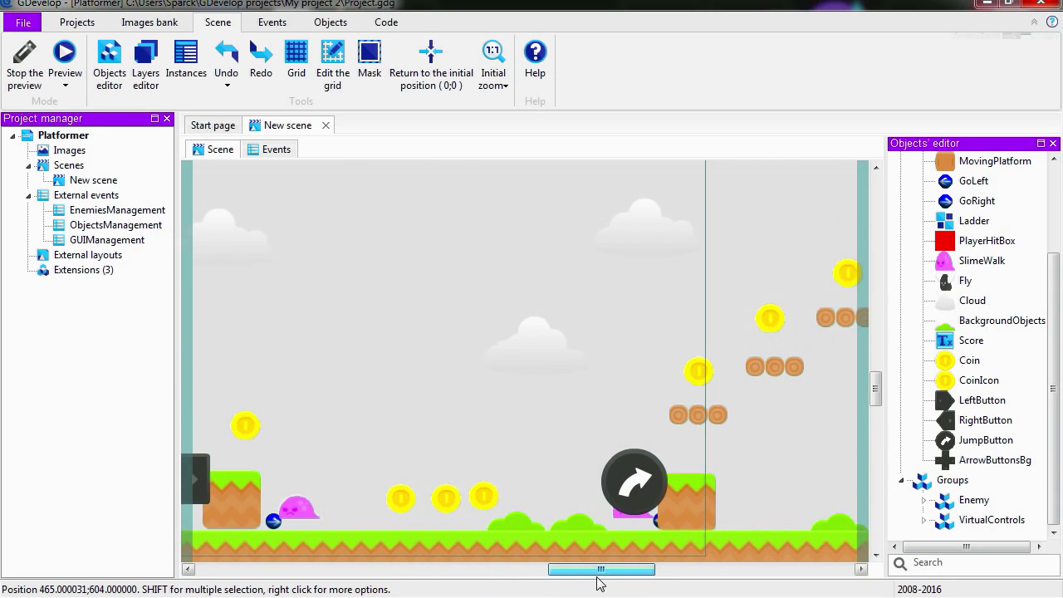
- Select Coin, check a placed coin's Animation property, then open the Coin sprite editor
{"action": "left_click", "coordinate": [980, 380]}
{"action": "left_click", "coordinate": [971, 362]}
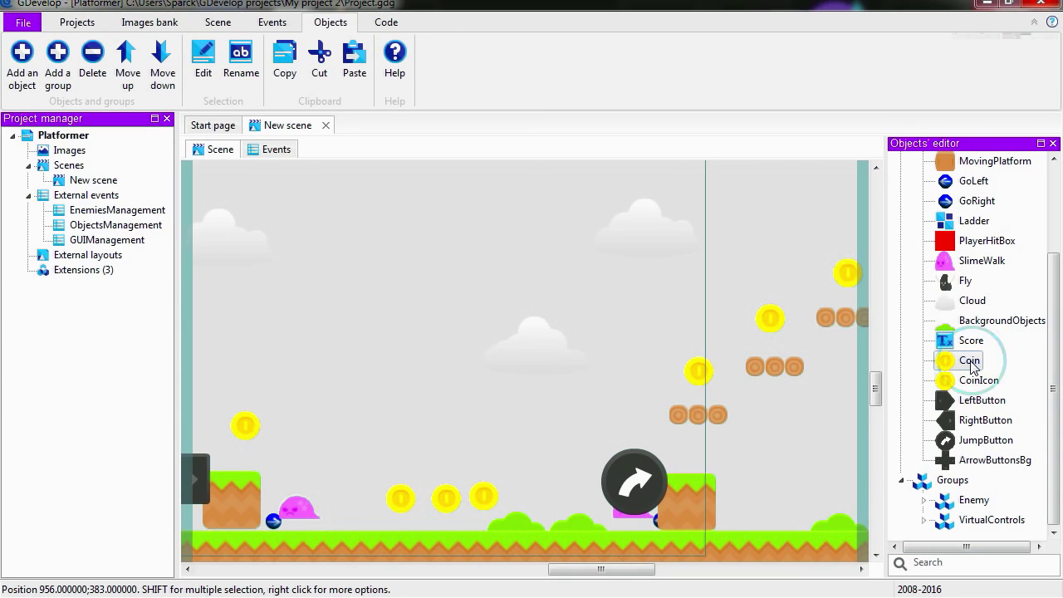
{"action": "double_click", "coordinate": [700, 376]}
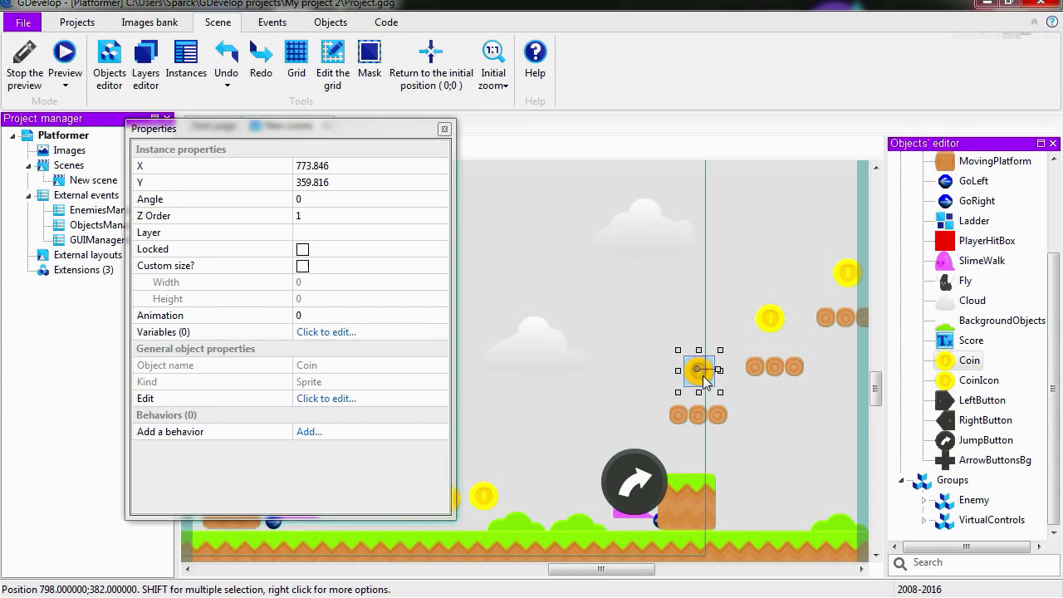
{"action": "left_click", "coordinate": [328, 314]}
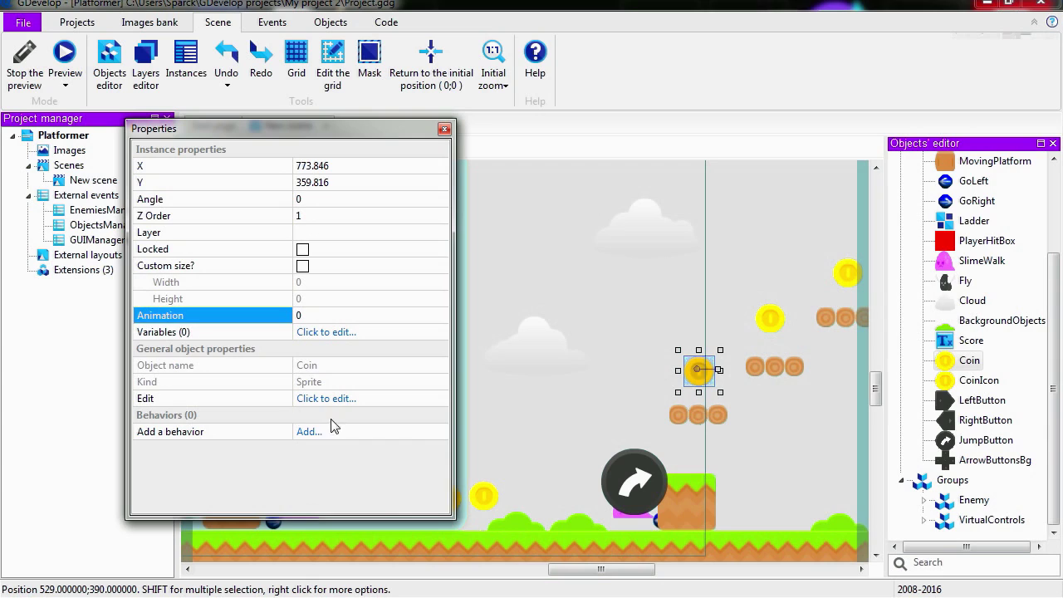
{"action": "left_click", "coordinate": [445, 129]}
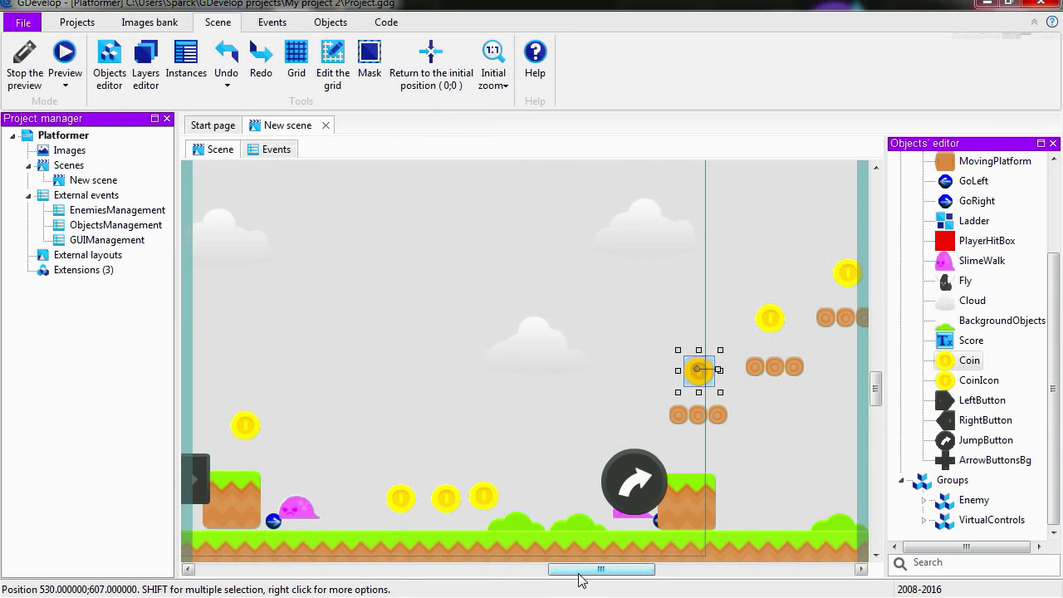
{"action": "left_click_drag", "start_coordinate": [582, 572], "coordinate": [530, 572]}
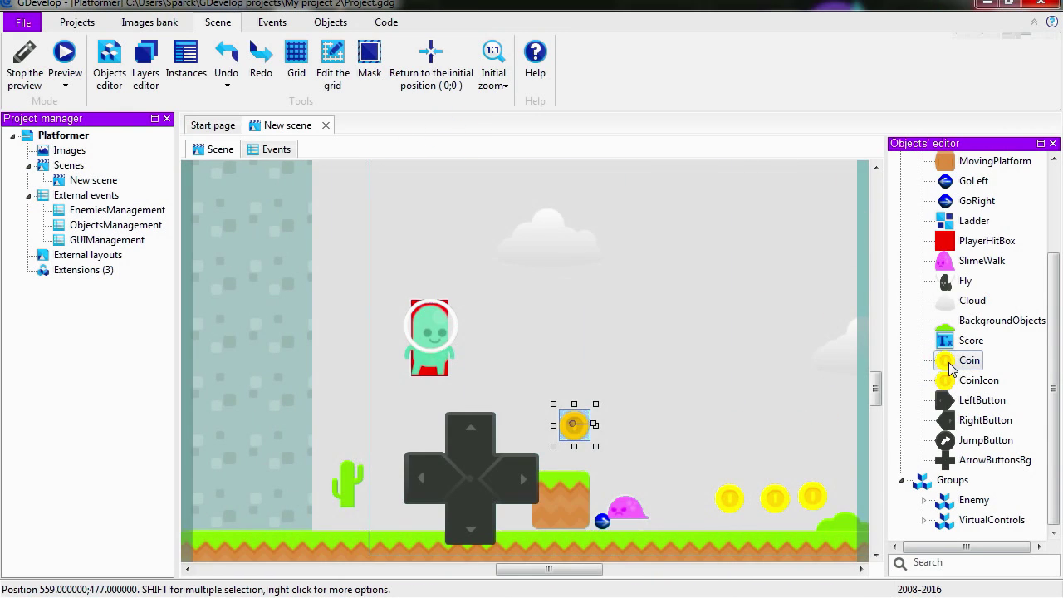
{"action": "double_click", "coordinate": [951, 365]}
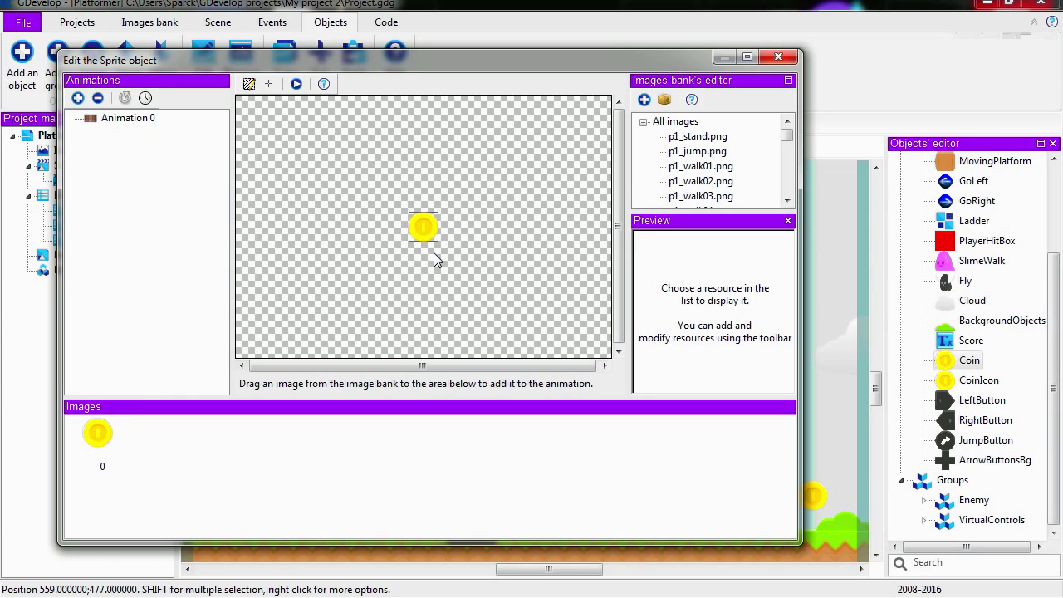
- Switch from GDevelop to Photoshop through the program list
{"action": "left_click", "coordinate": [15, 590]}
{"action": "left_click", "coordinate": [396, 292]}
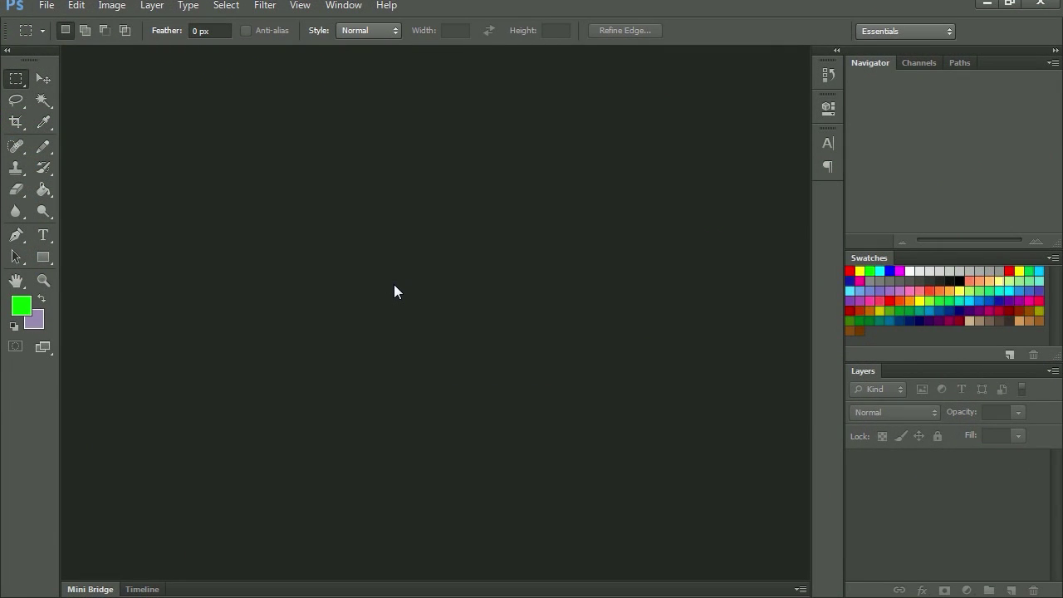
- Start a new Photoshop document, then cancel it and return to GDevelop's sprite editor
{"action": "left_click", "coordinate": [46, 5]}
{"action": "left_click", "coordinate": [50, 23]}
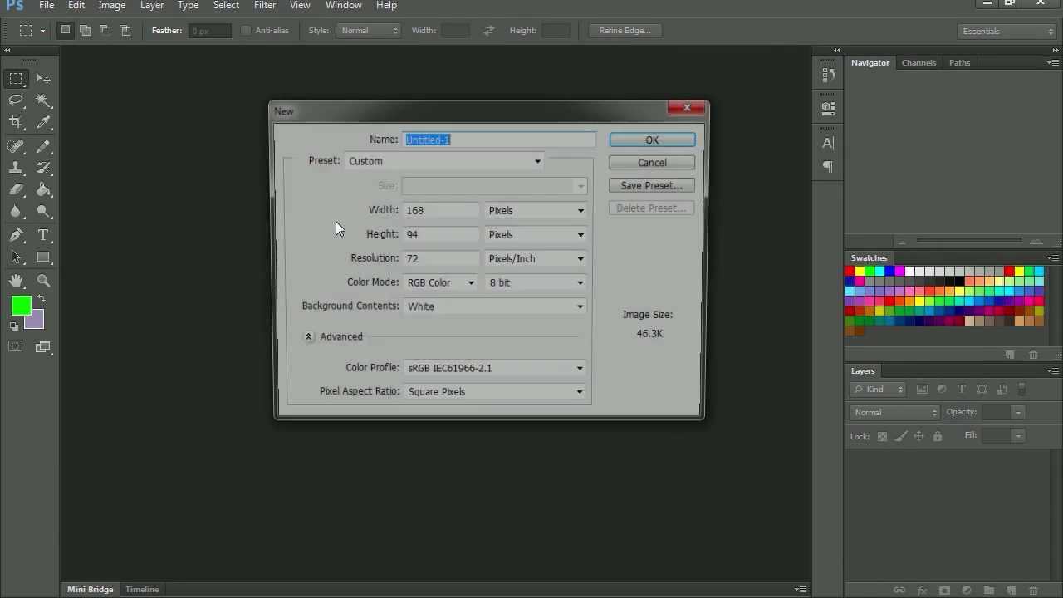
{"action": "left_click", "coordinate": [422, 211]}
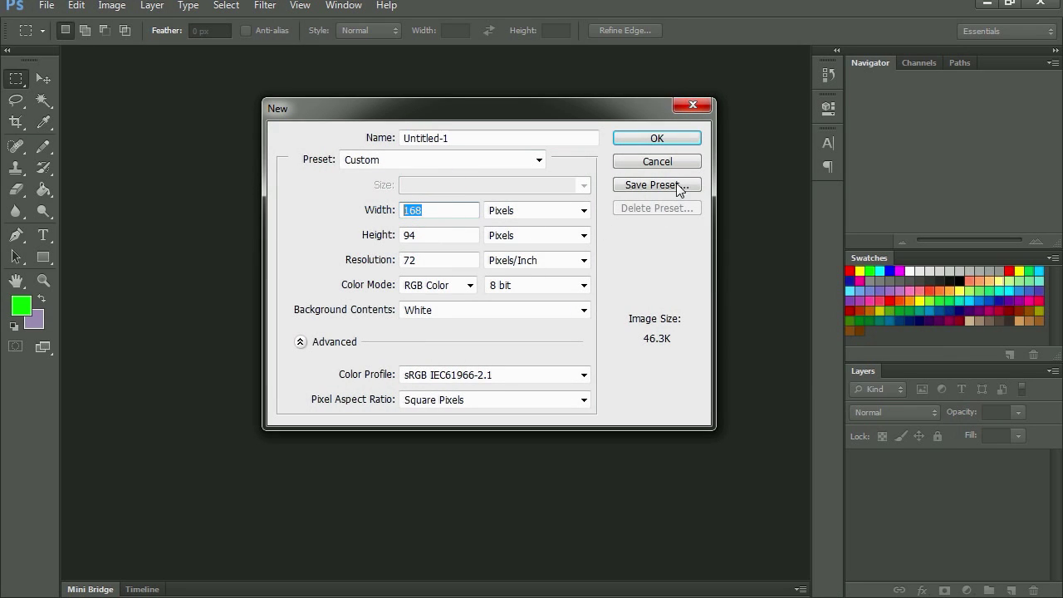
{"action": "left_click", "coordinate": [657, 162]}
{"action": "left_click", "coordinate": [669, 586]}
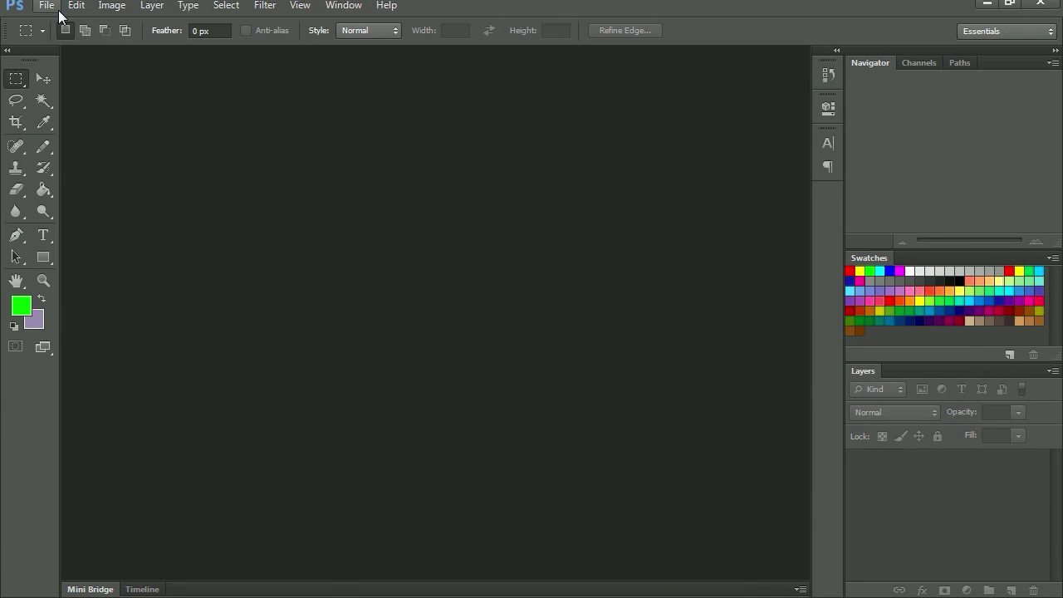
- Begin a new Photoshop document with a width of 32 pixels
{"action": "left_click", "coordinate": [48, 6]}
{"action": "left_click", "coordinate": [58, 23]}
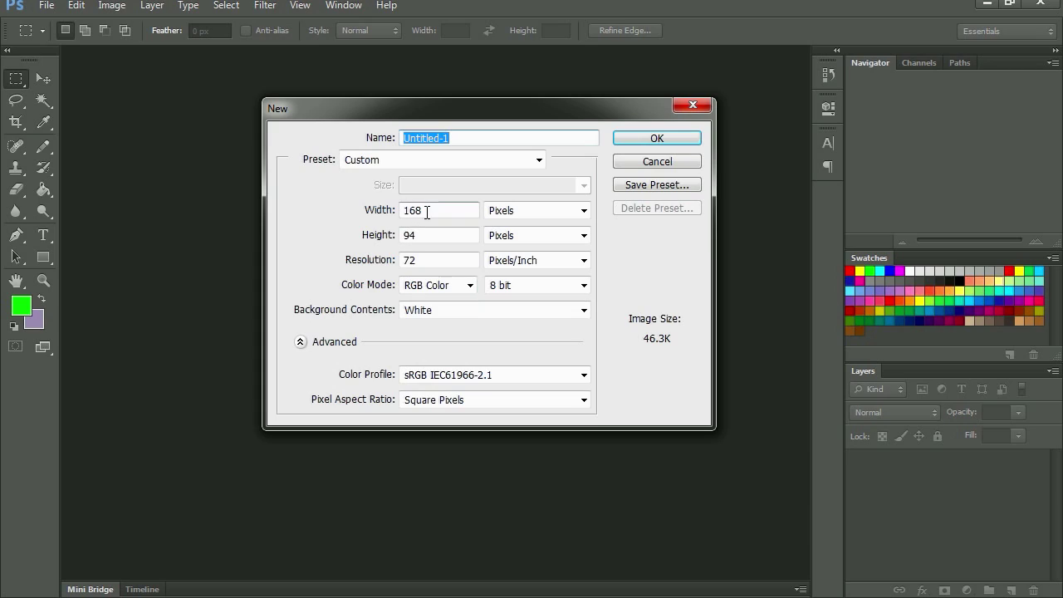
{"action": "left_click", "coordinate": [427, 212]}
{"action": "type", "text": "32"}
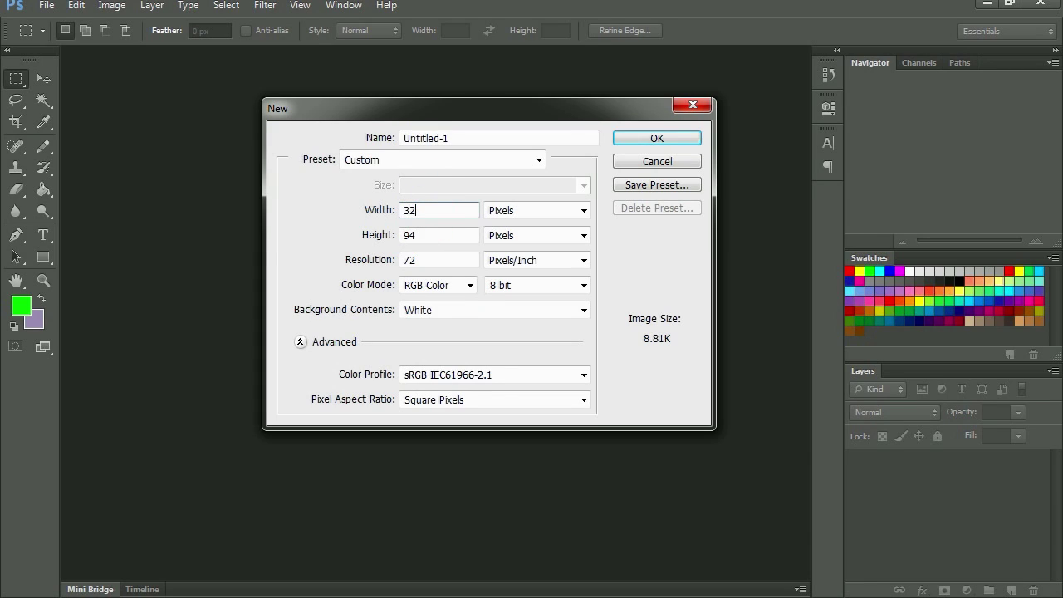
{"action": "left_click", "coordinate": [405, 235]}
- Finish the 32 × 32 pixel document and zoom the canvas to 1200%
{"action": "type", "text": "32"}
{"action": "left_click", "coordinate": [657, 139]}
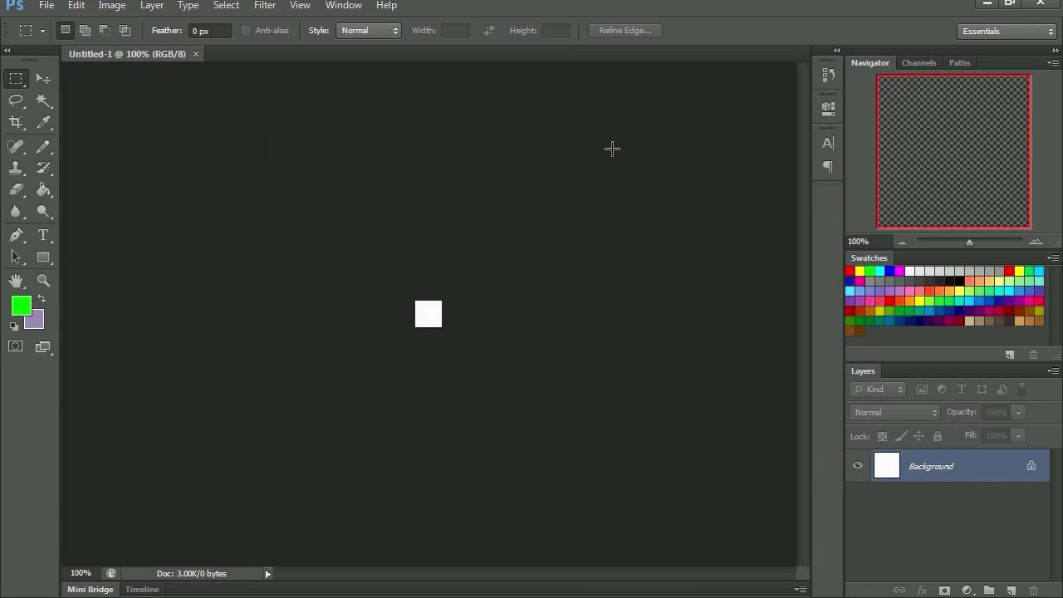
{"action": "key", "text": "z"}
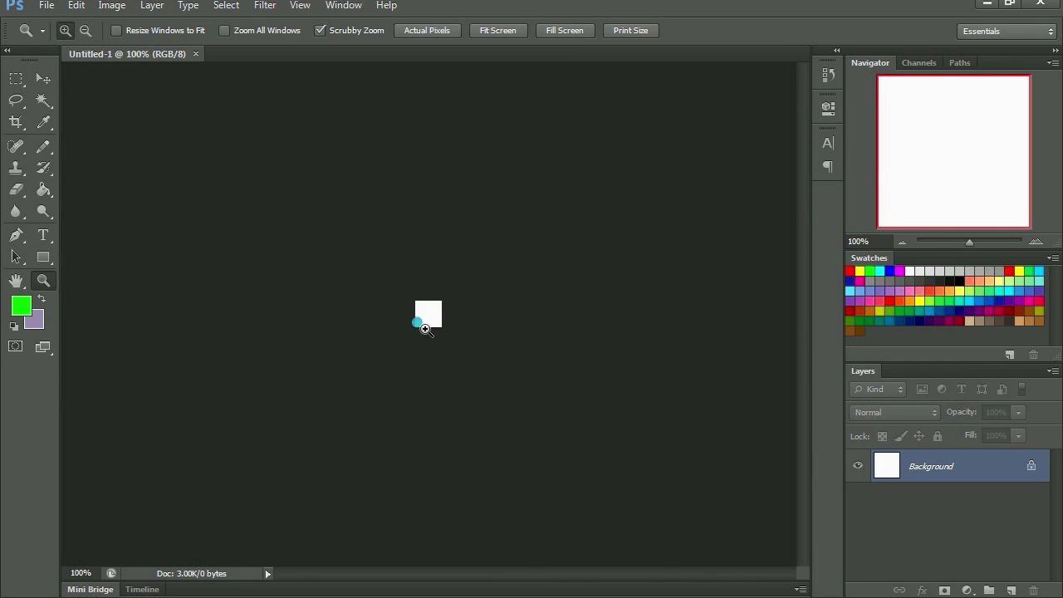
{"action": "left_click_drag", "start_coordinate": [425, 328], "coordinate": [571, 420]}
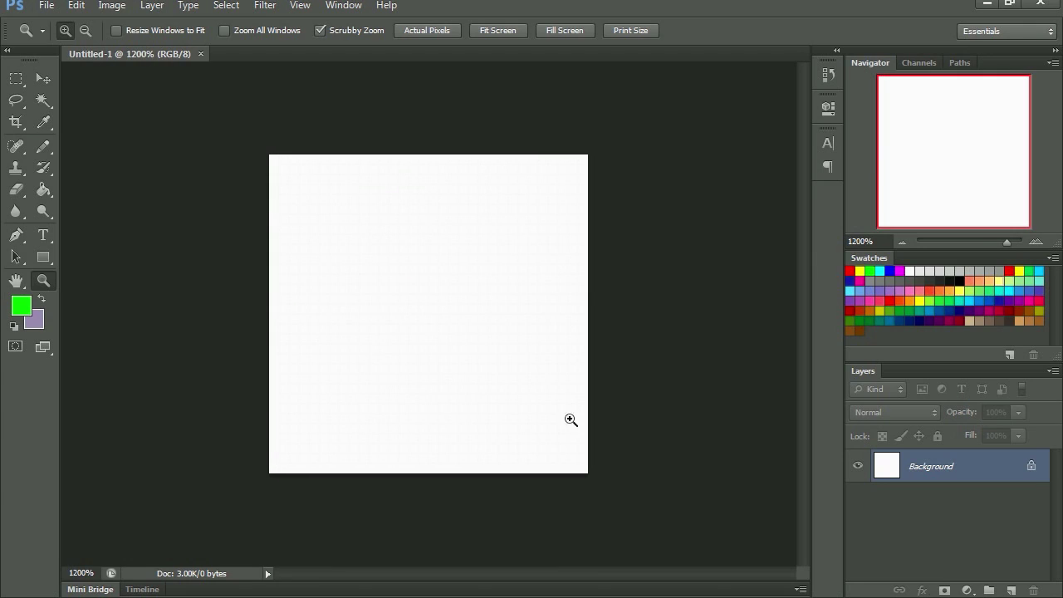
- Add Layer 1, delete the white Background layer, and pick red with the Pencil tool
{"action": "left_click", "coordinate": [1011, 590]}
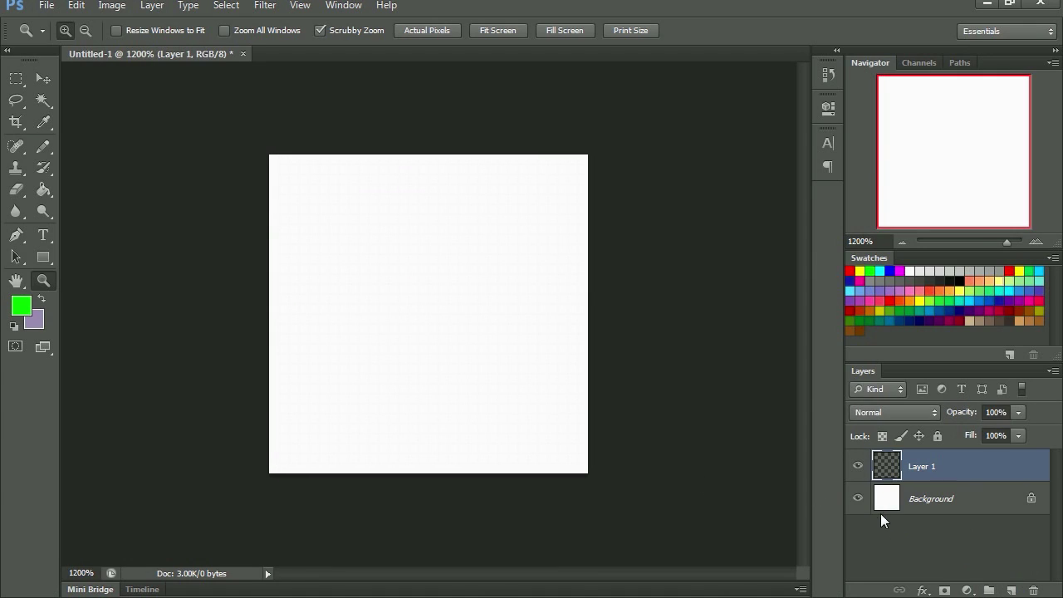
{"action": "left_click", "coordinate": [985, 503]}
{"action": "left_click", "coordinate": [1033, 590]}
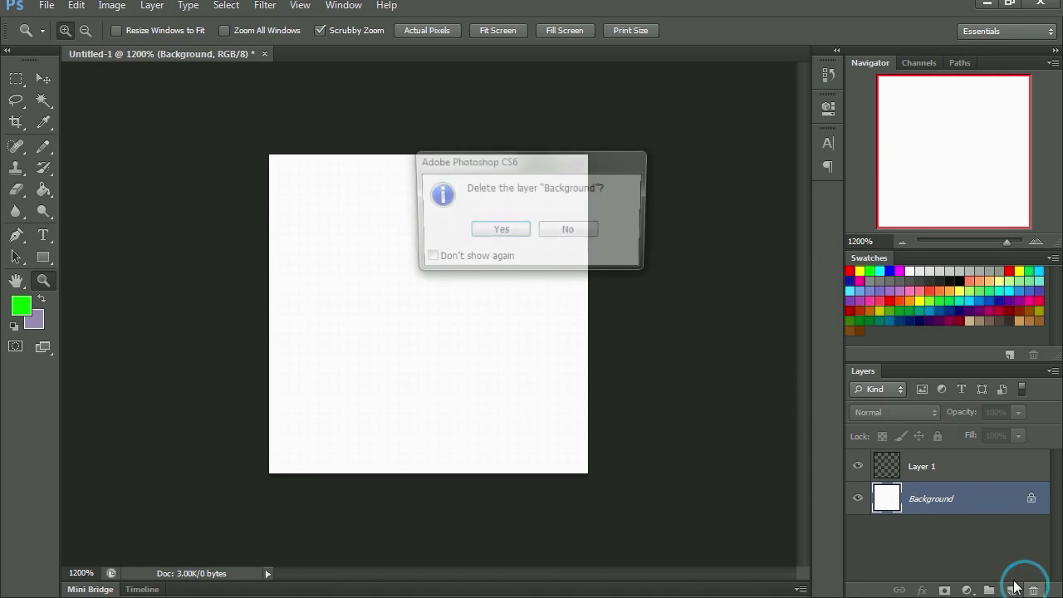
{"action": "left_click", "coordinate": [503, 231]}
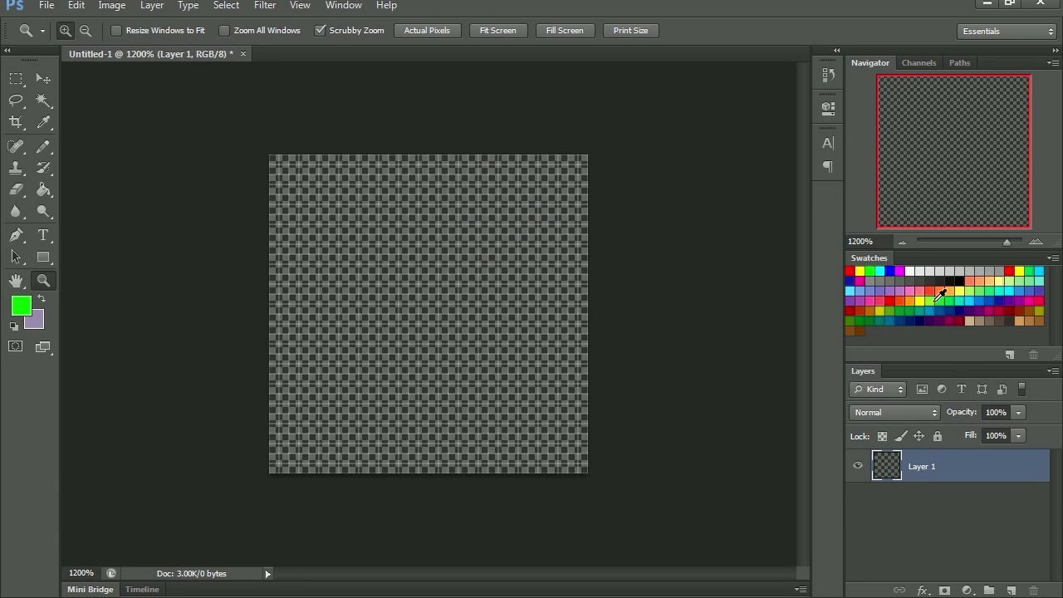
{"action": "left_click", "coordinate": [891, 299]}
{"action": "left_click", "coordinate": [43, 147]}
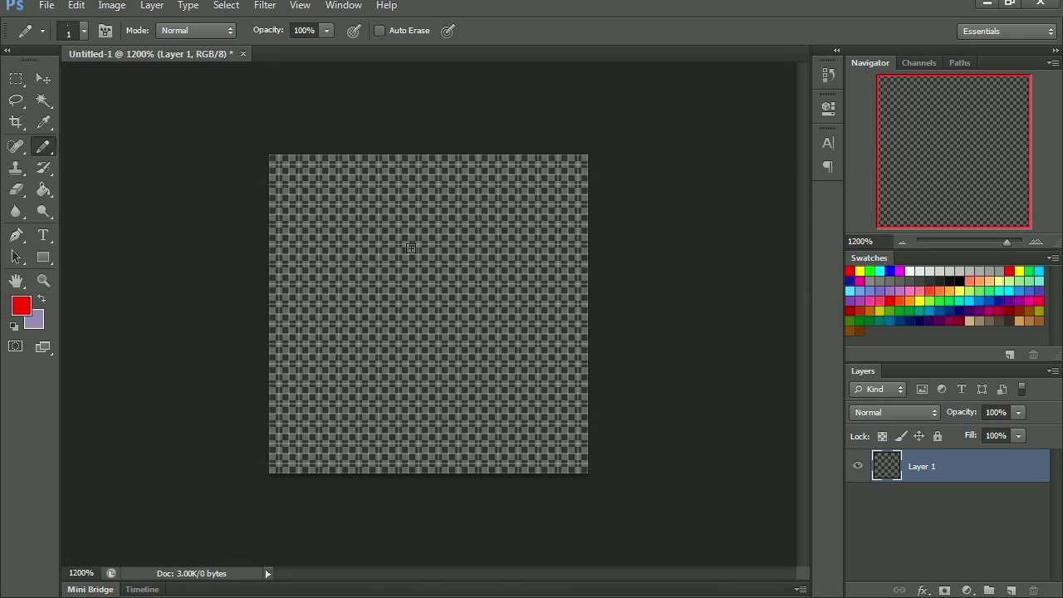
- Draw the red apple outline and fill its inside red with the Paint Bucket
{"action": "left_click_drag", "start_coordinate": [419, 239], "coordinate": [373, 200]}
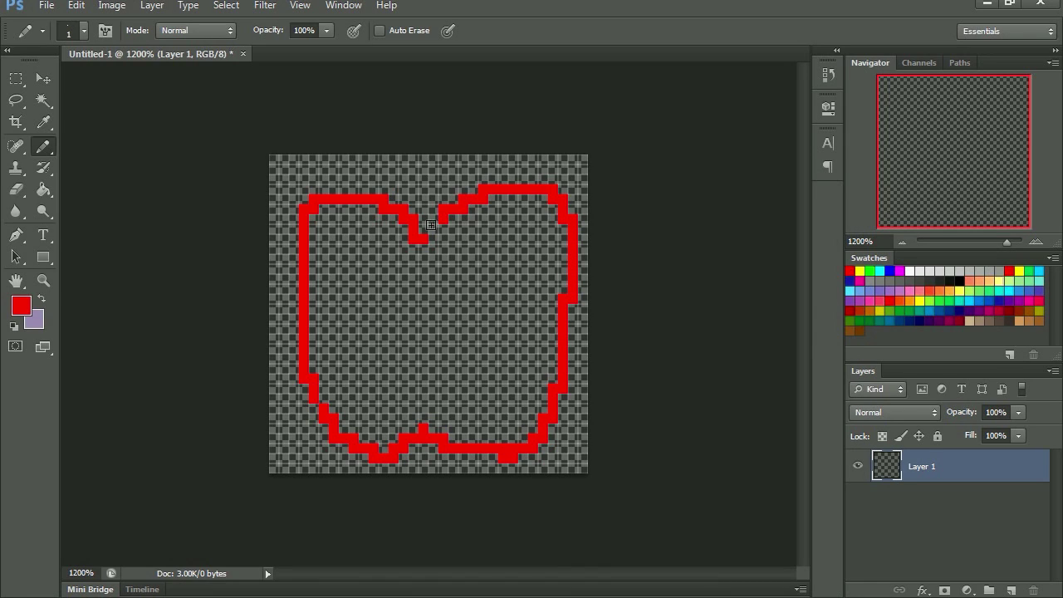
{"action": "left_click", "coordinate": [44, 189]}
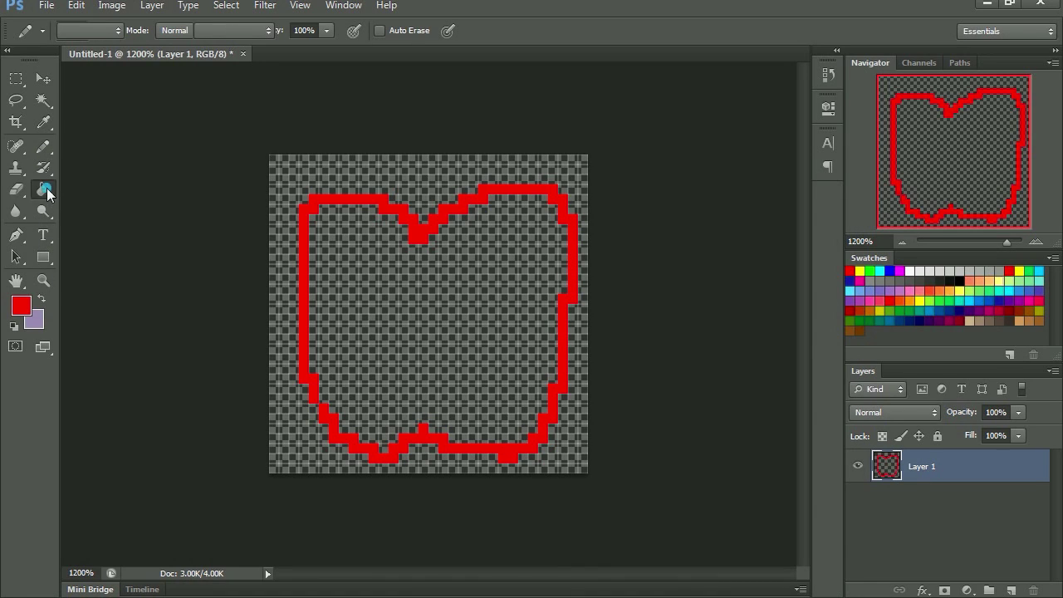
{"action": "left_click", "coordinate": [486, 322]}
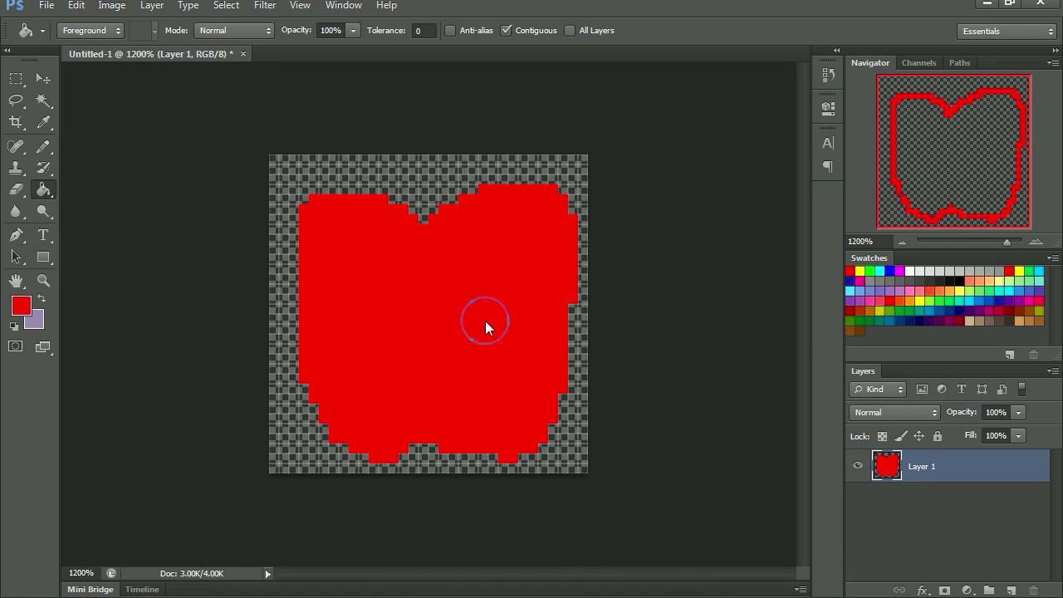
- Pencil a light-green stem on top and white shine marks on the apple's right
{"action": "left_click", "coordinate": [928, 301]}
{"action": "key", "text": "b"}
{"action": "mouse_move", "coordinate": [427, 218]}
{"action": "left_mouse_down"}
{"action": "mouse_move", "coordinate": [468, 163]}
{"action": "mouse_move", "coordinate": [463, 177]}
{"action": "left_mouse_up"}
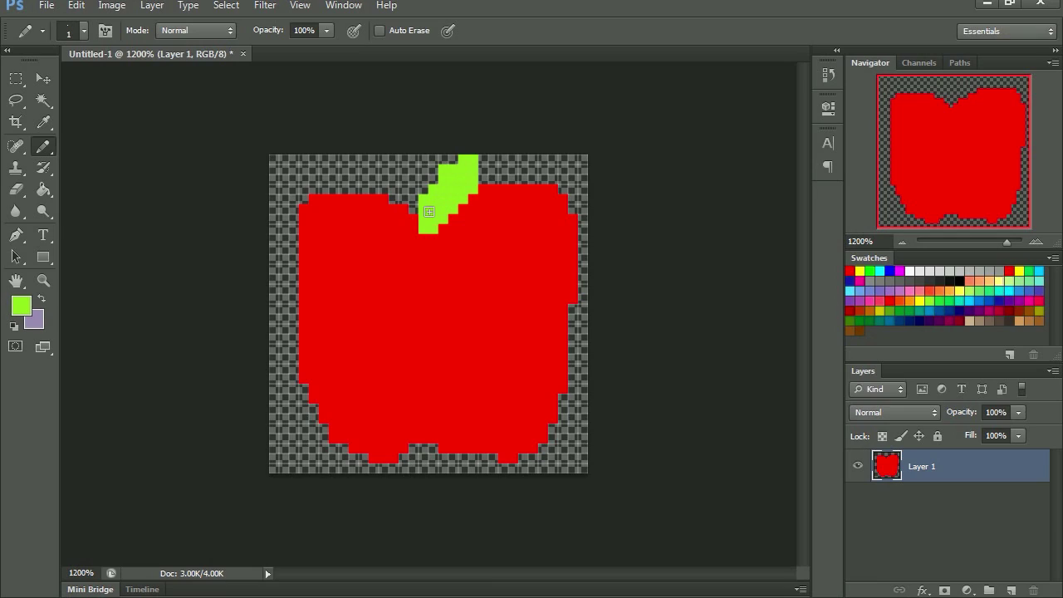
{"action": "left_click", "coordinate": [911, 270]}
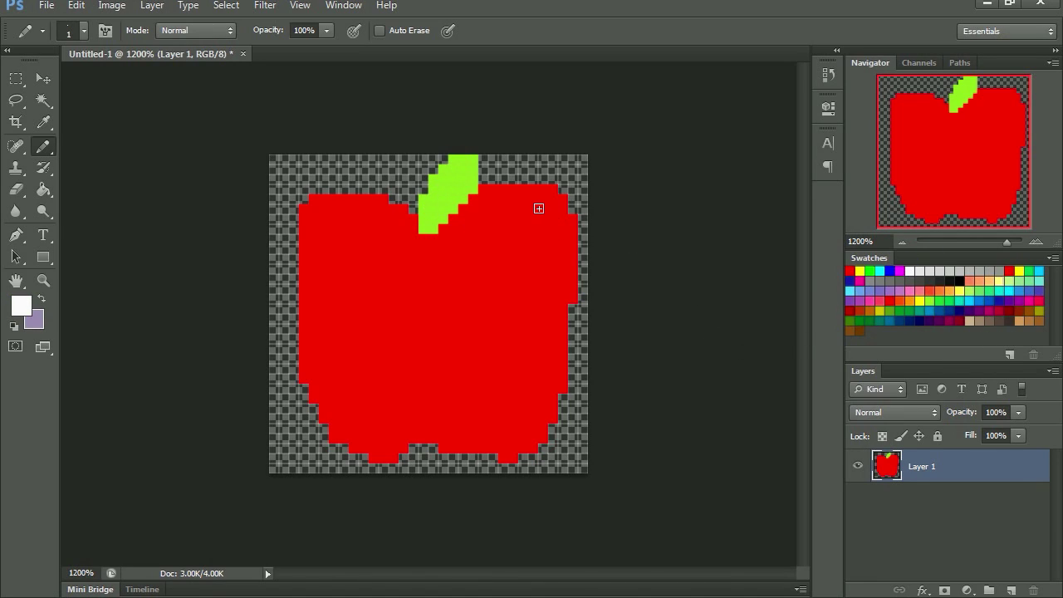
{"action": "left_click_drag", "start_coordinate": [539, 207], "coordinate": [553, 220]}
{"action": "left_click_drag", "start_coordinate": [551, 274], "coordinate": [552, 291]}
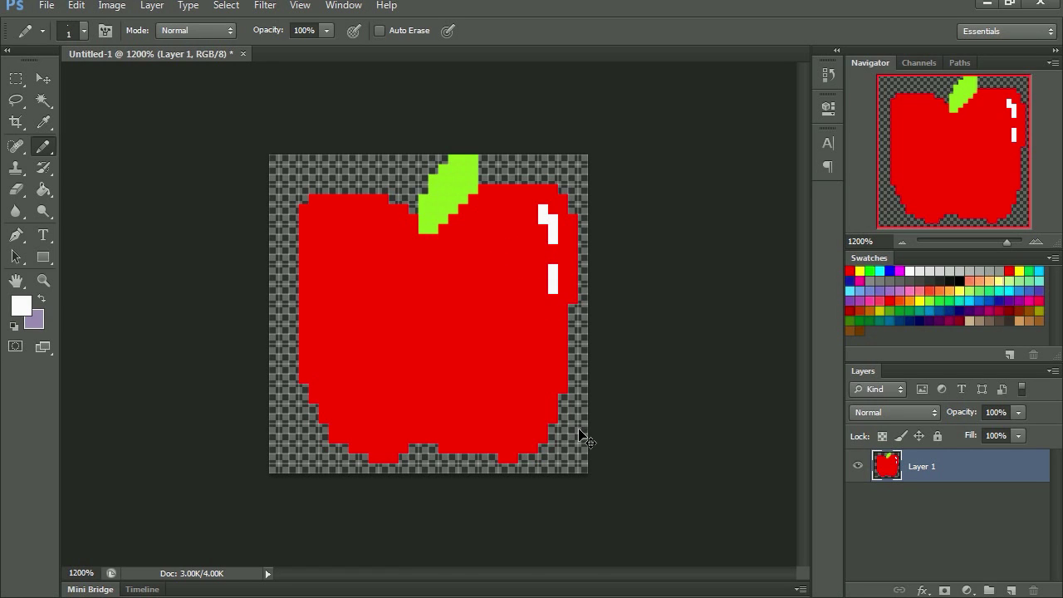
- Save the drawing as PNG, replacing the file name with one beginning 'a'
{"action": "key", "text": "ctrl+shift+s"}
{"action": "left_click", "coordinate": [309, 392]}
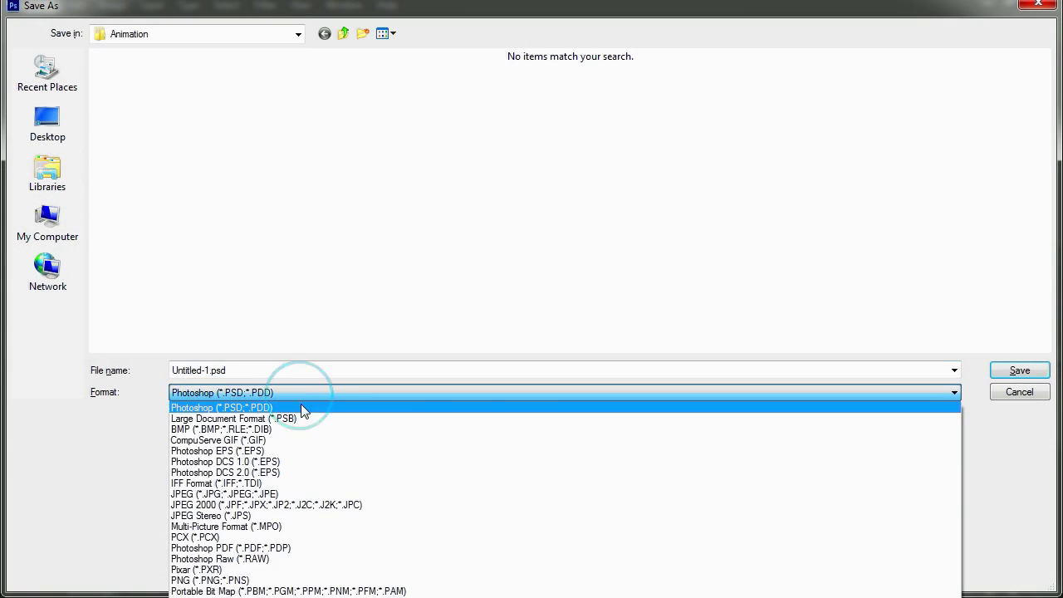
{"action": "left_click", "coordinate": [327, 579]}
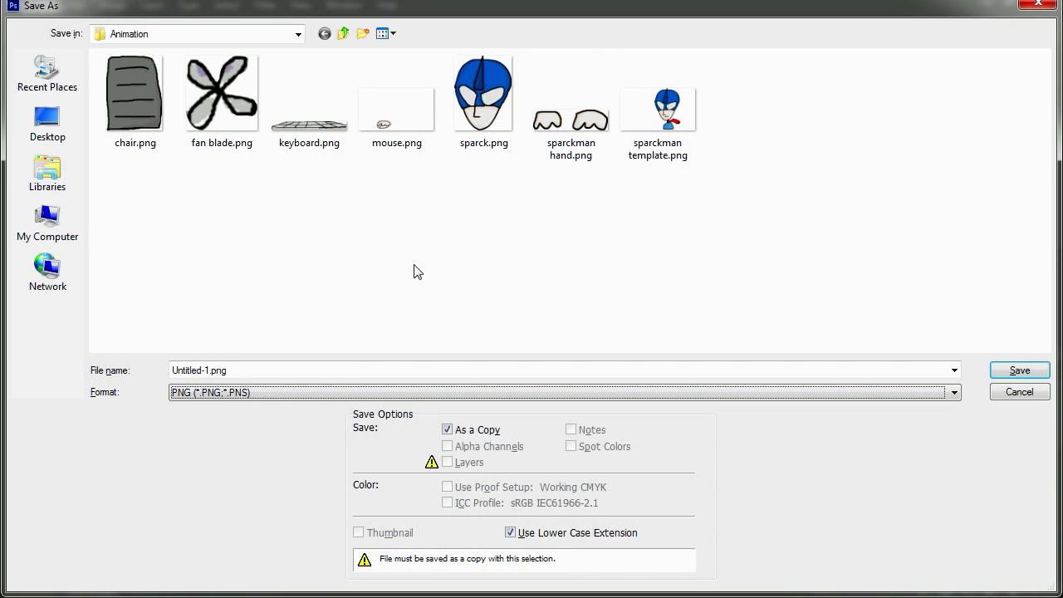
{"action": "left_click", "coordinate": [245, 369]}
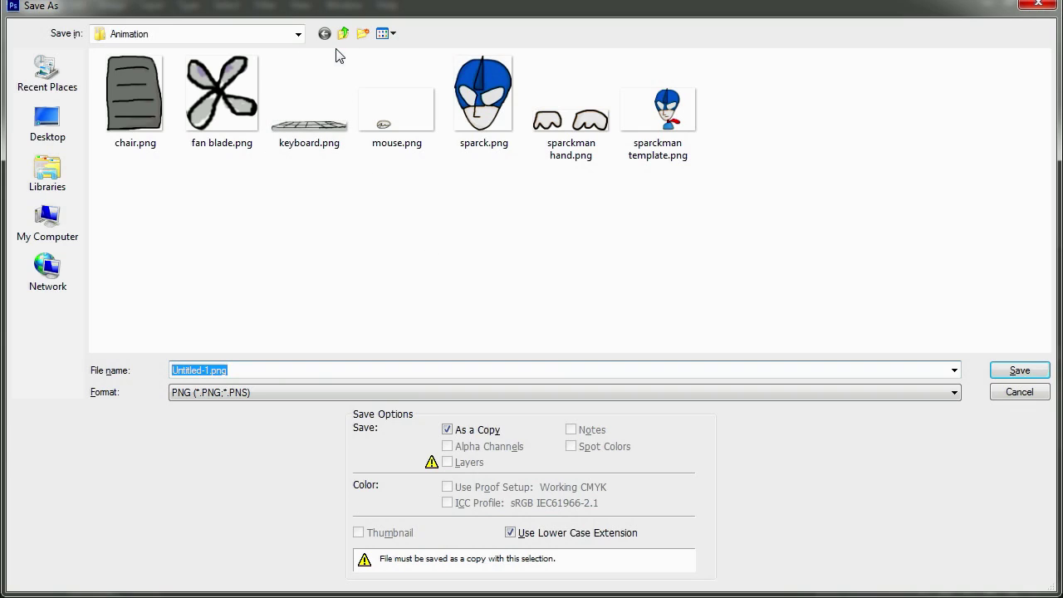
{"action": "left_click_drag", "start_coordinate": [226, 368], "coordinate": [158, 371]}
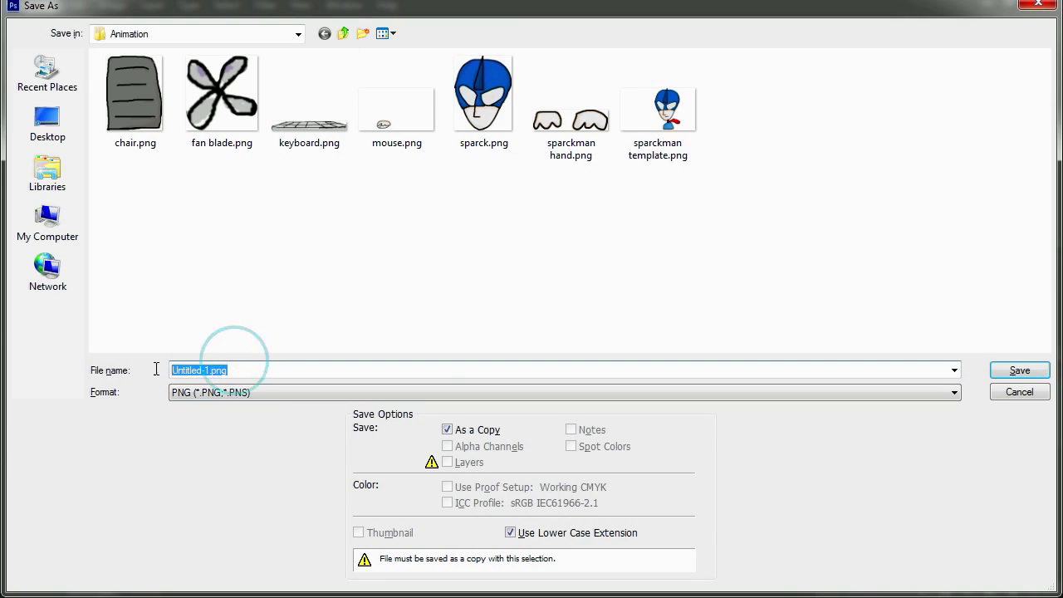
{"action": "type", "text": "a"}
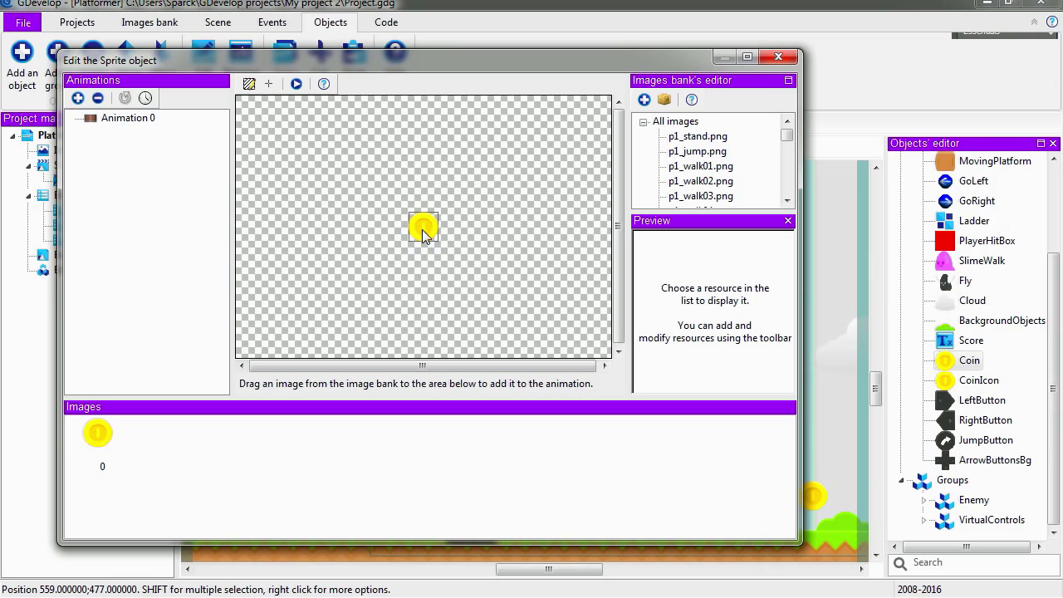
- Preview p1_stand.png, then close and reopen the Coin sprite editor on Animation 0
{"action": "left_click", "coordinate": [705, 137]}
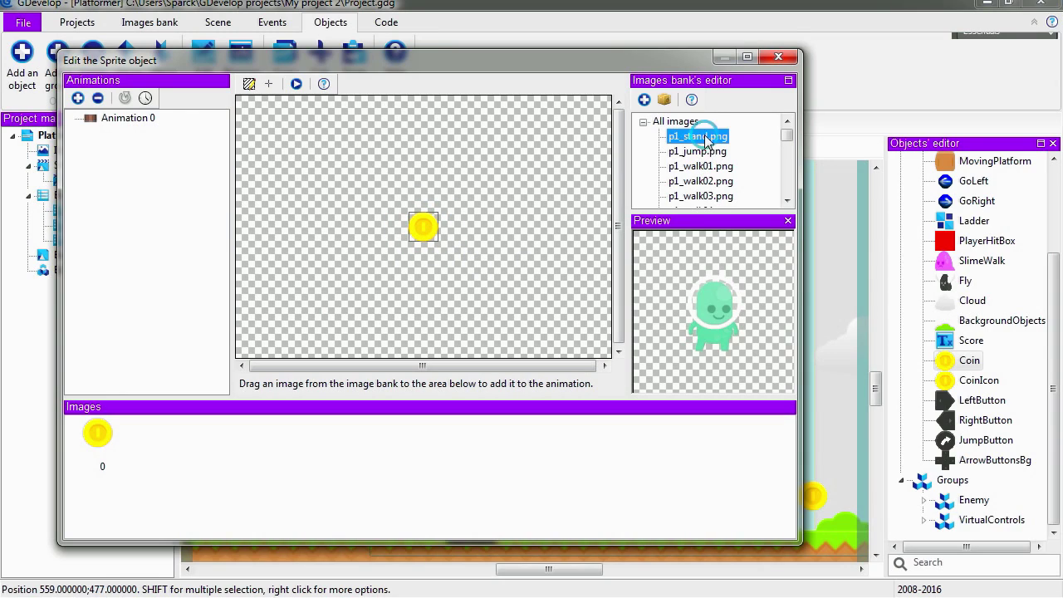
{"action": "left_click", "coordinate": [686, 122]}
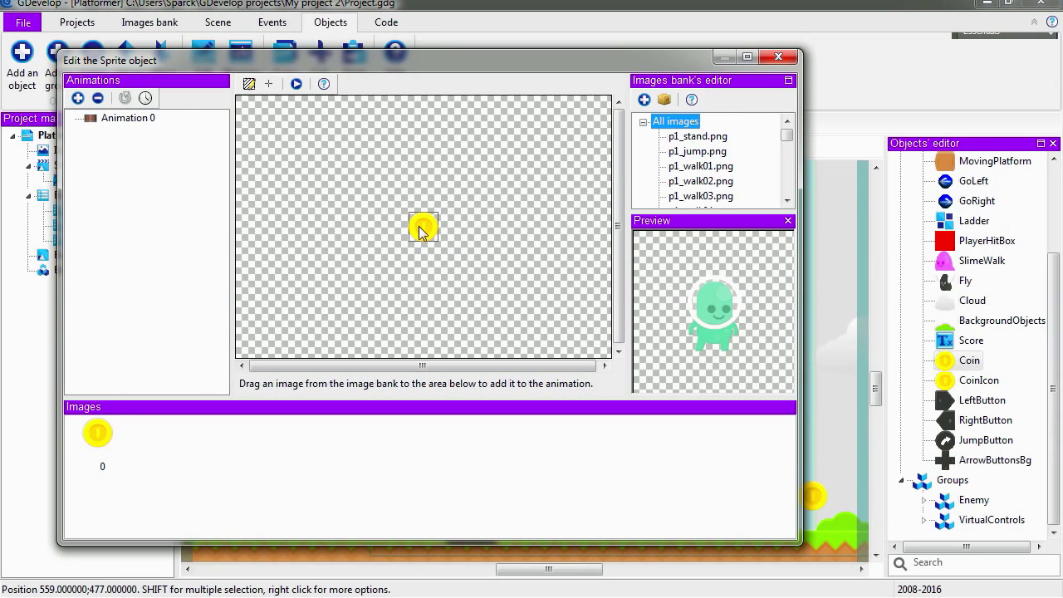
{"action": "left_click", "coordinate": [778, 56]}
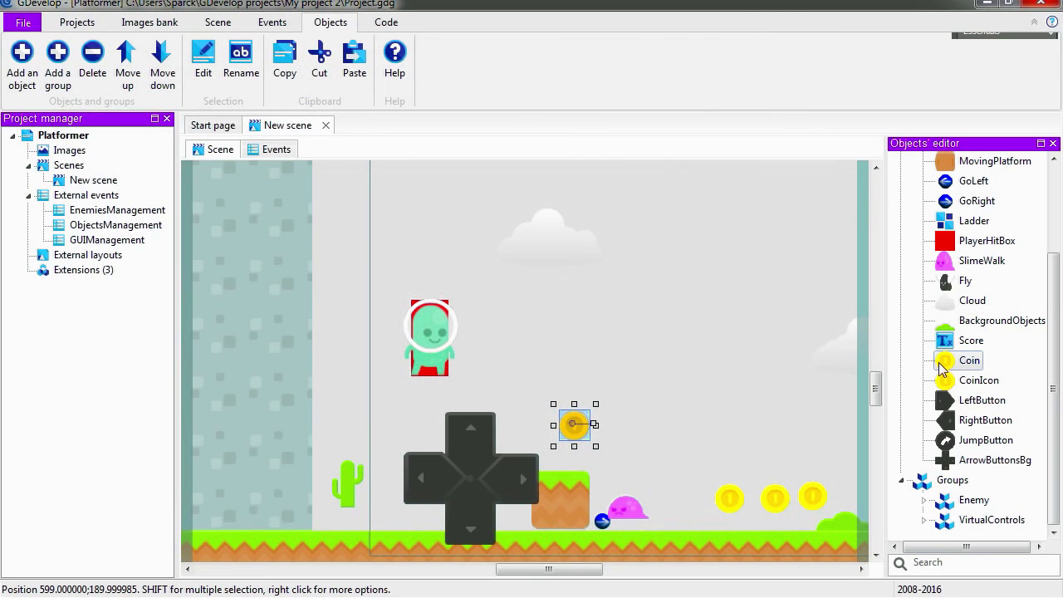
{"action": "double_click", "coordinate": [945, 366]}
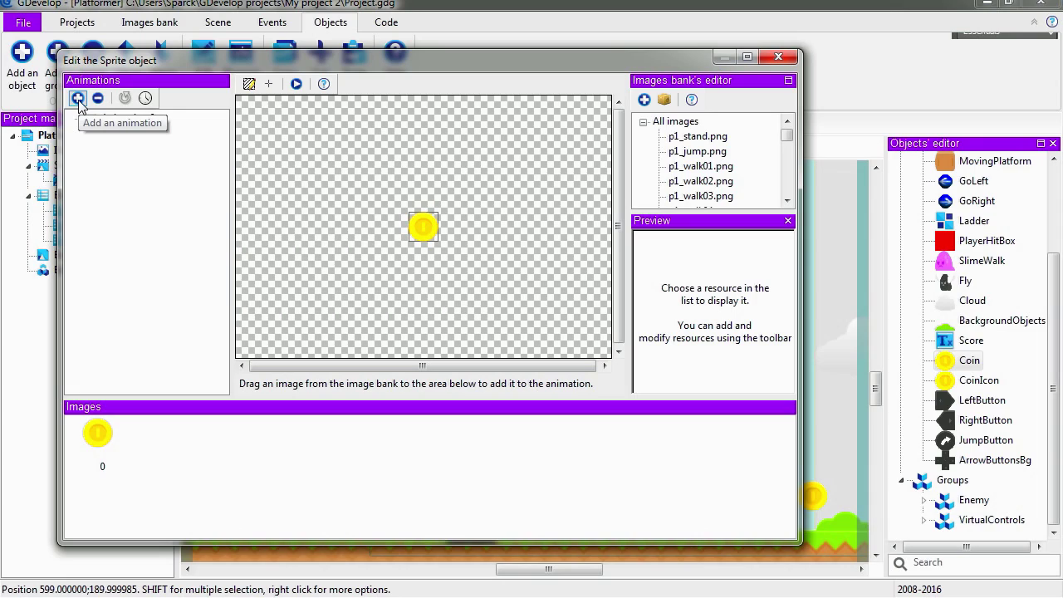
{"action": "left_click", "coordinate": [138, 118]}
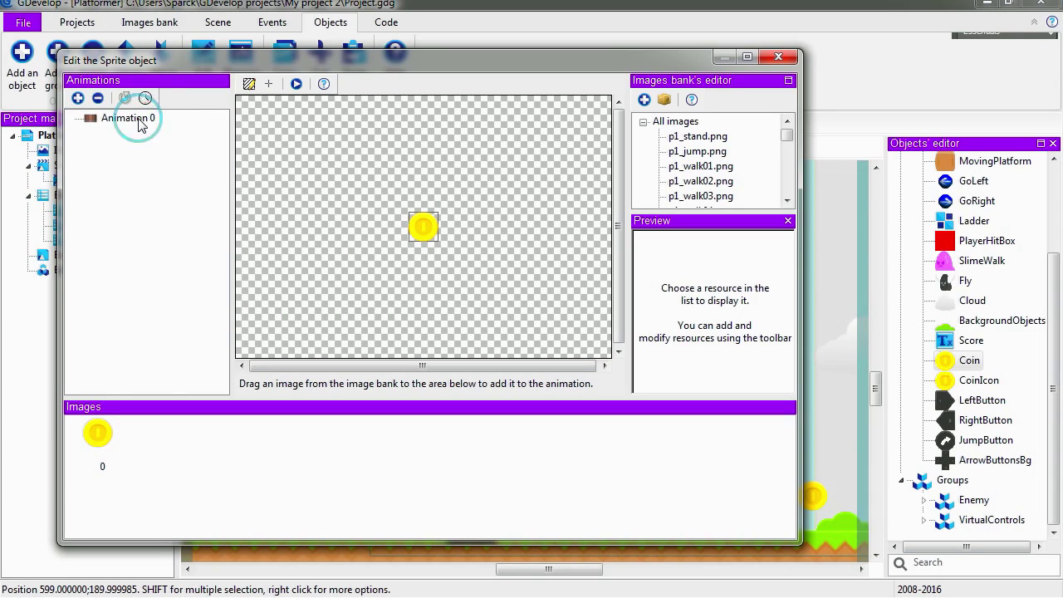
{"action": "left_click", "coordinate": [426, 225]}
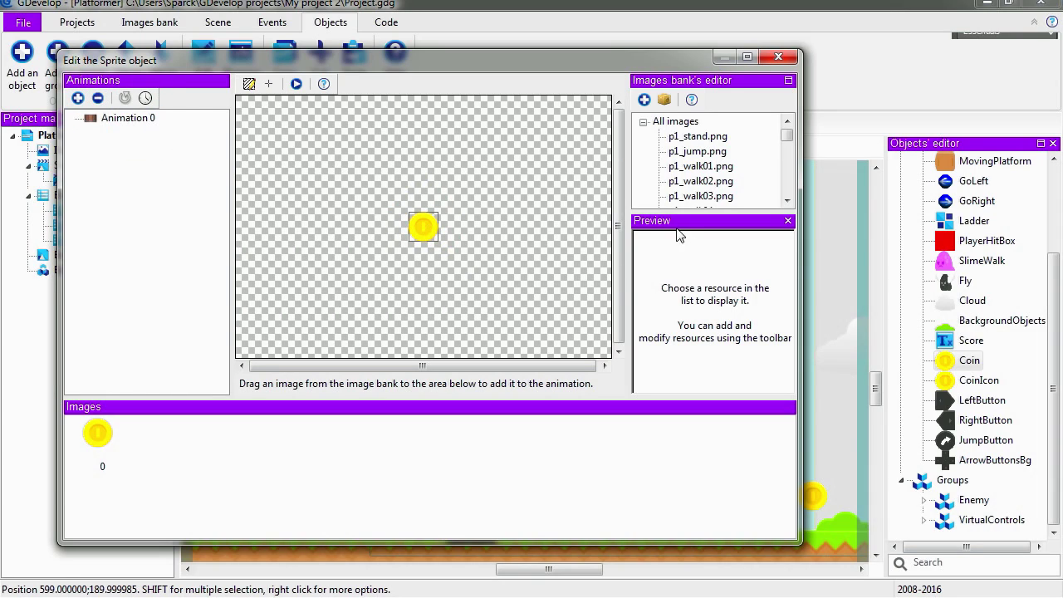
- Import apple.png from the Pictures > Animation folder into the project's Images bank
{"action": "left_click", "coordinate": [645, 99]}
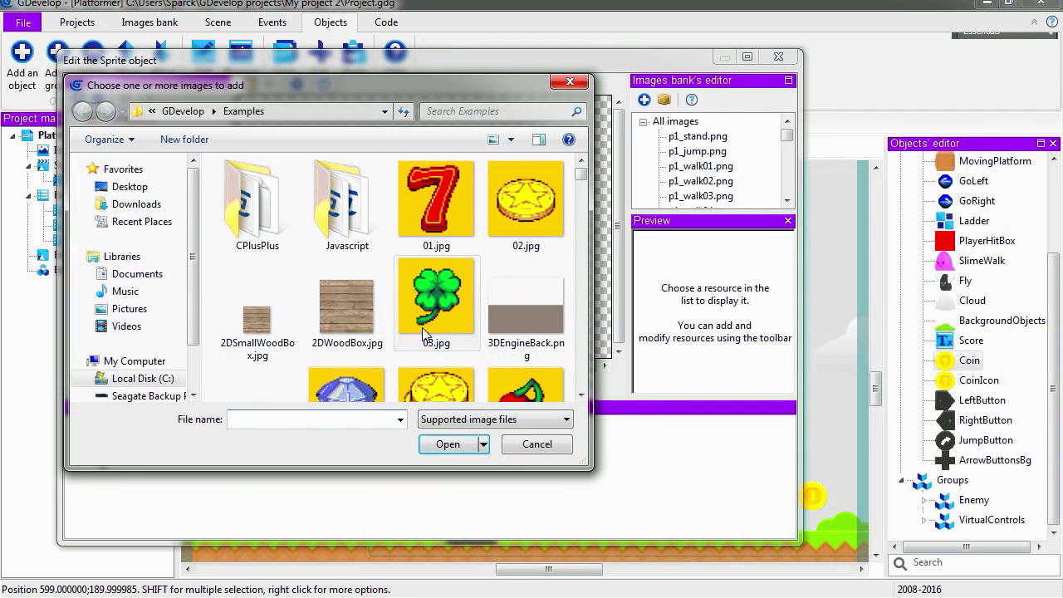
{"action": "double_click", "coordinate": [495, 84]}
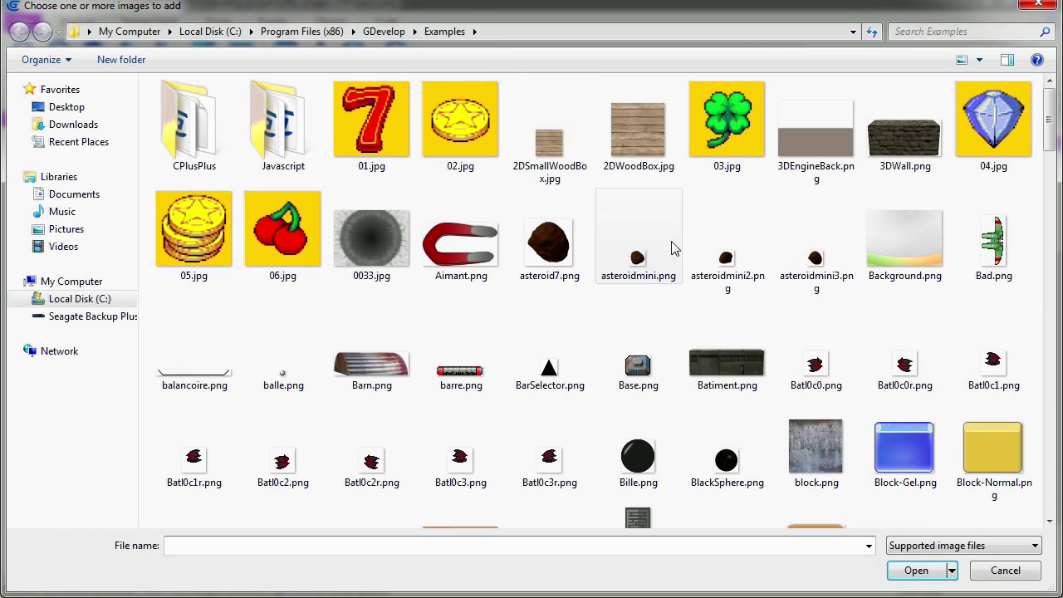
{"action": "left_click_drag", "start_coordinate": [1049, 125], "coordinate": [978, 71]}
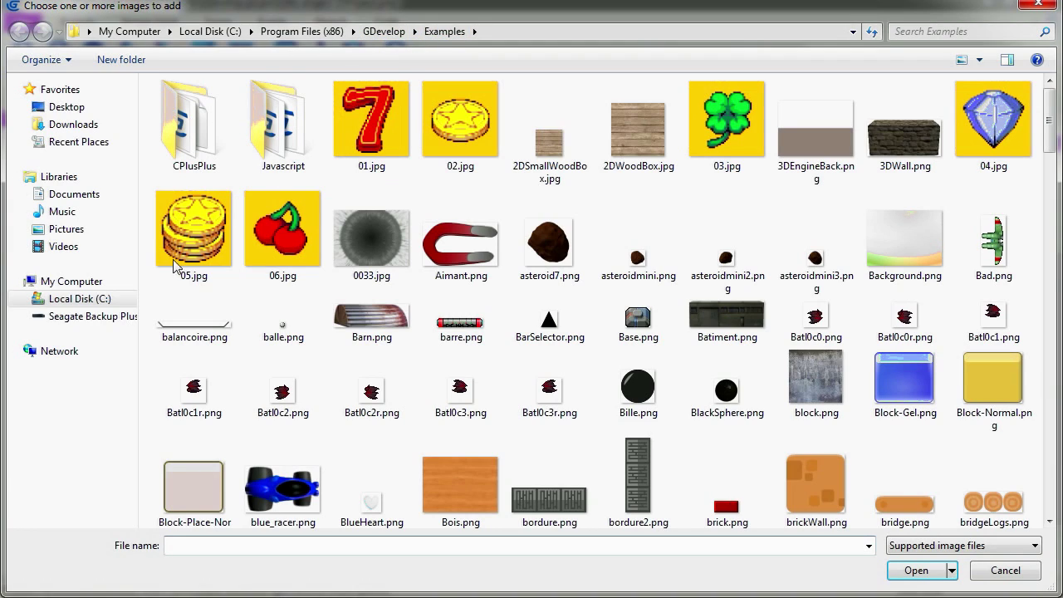
{"action": "left_click", "coordinate": [67, 230]}
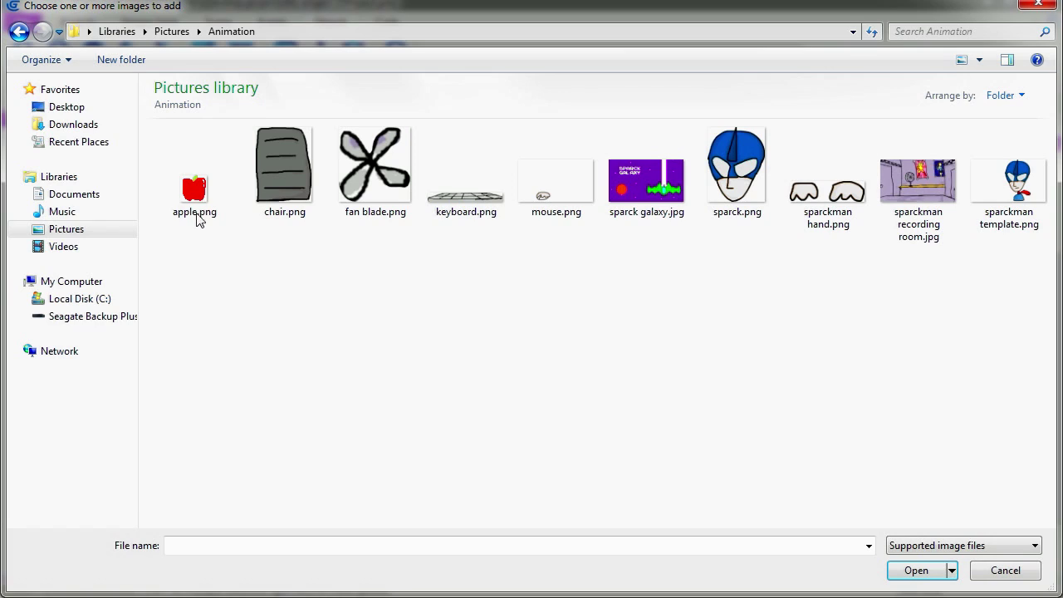
{"action": "left_click", "coordinate": [196, 196]}
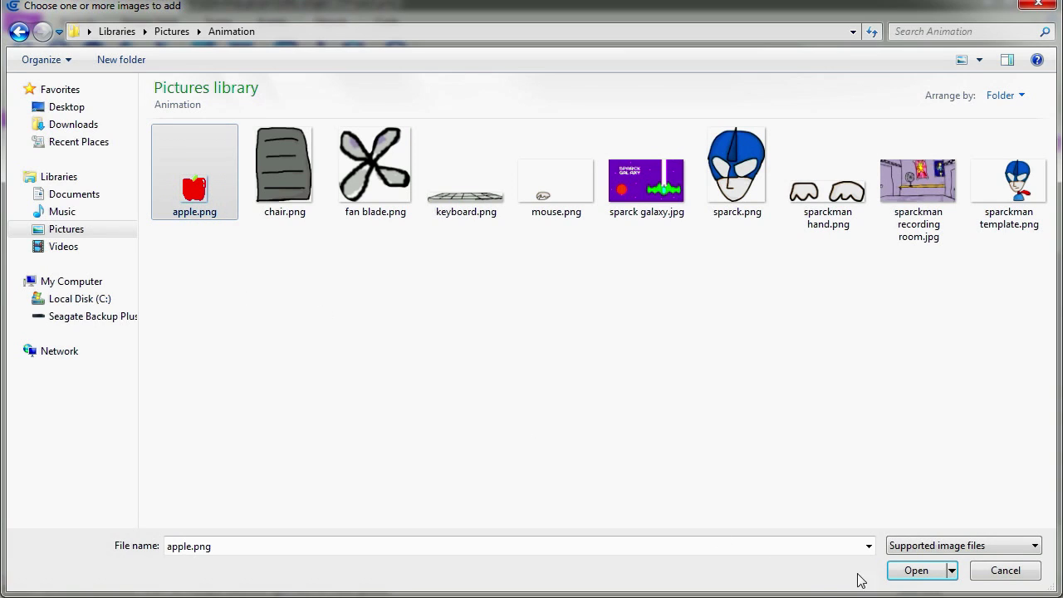
{"action": "left_click", "coordinate": [916, 572]}
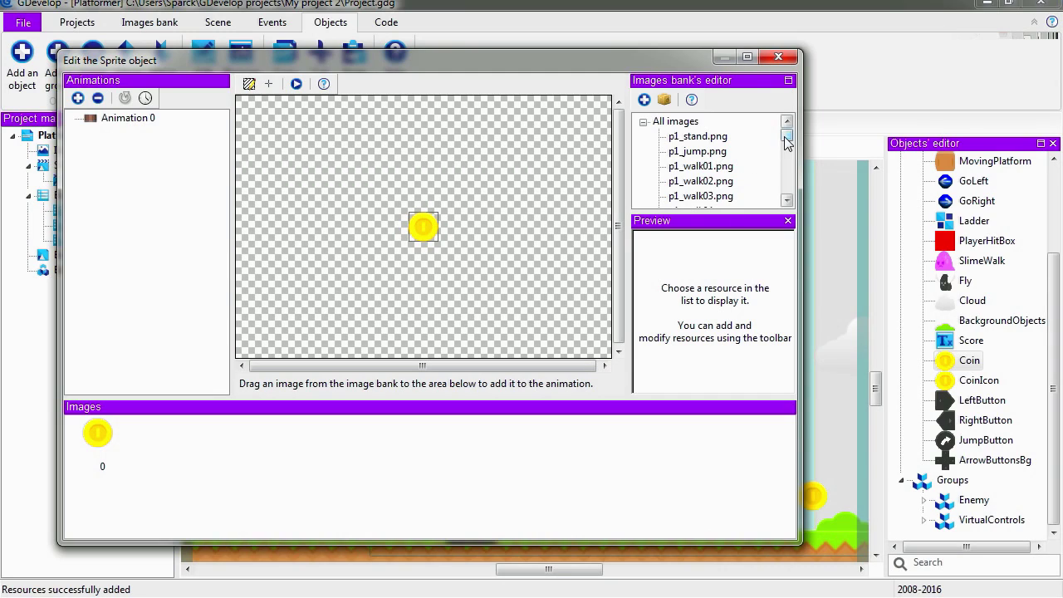
- Inspect apple.png in the image bank, open its properties, then close the properties panel
{"action": "left_click_drag", "start_coordinate": [786, 135], "coordinate": [786, 188]}
{"action": "left_click", "coordinate": [690, 197]}
{"action": "left_click", "coordinate": [706, 321]}
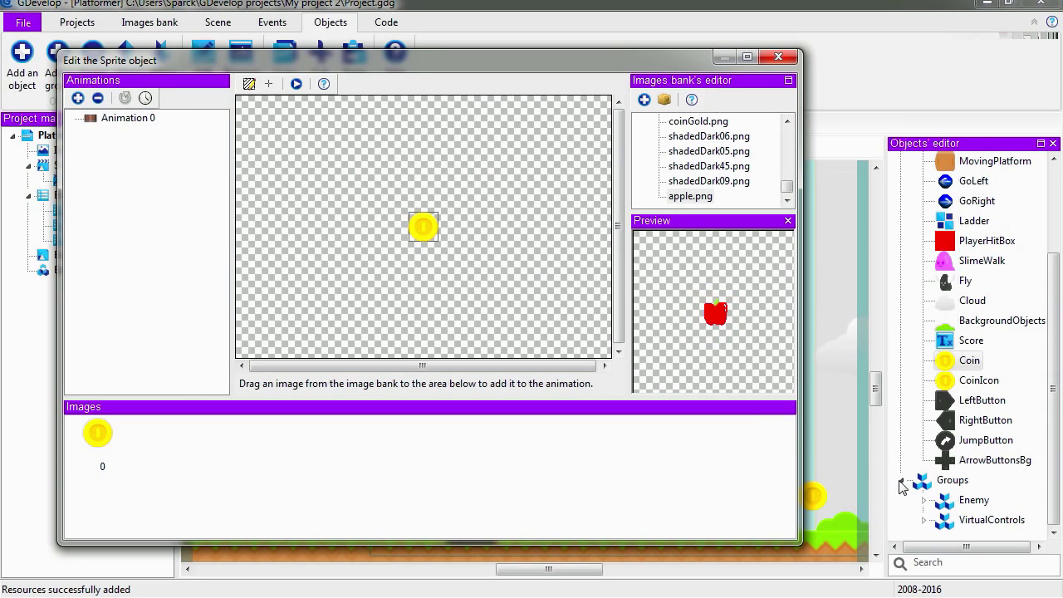
{"action": "left_click_drag", "start_coordinate": [787, 188], "coordinate": [787, 133]}
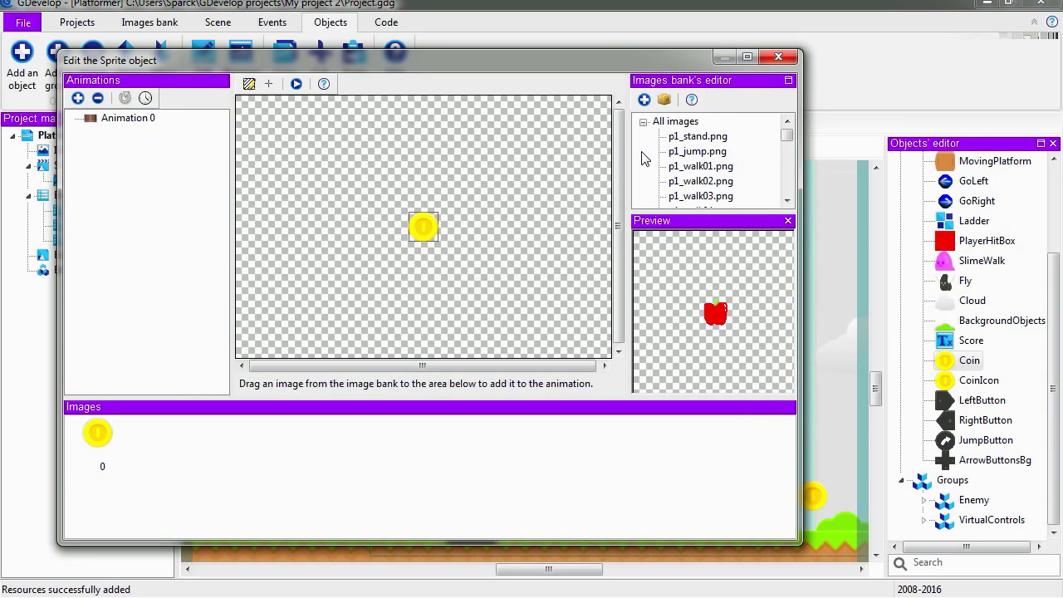
{"action": "left_click", "coordinate": [664, 122]}
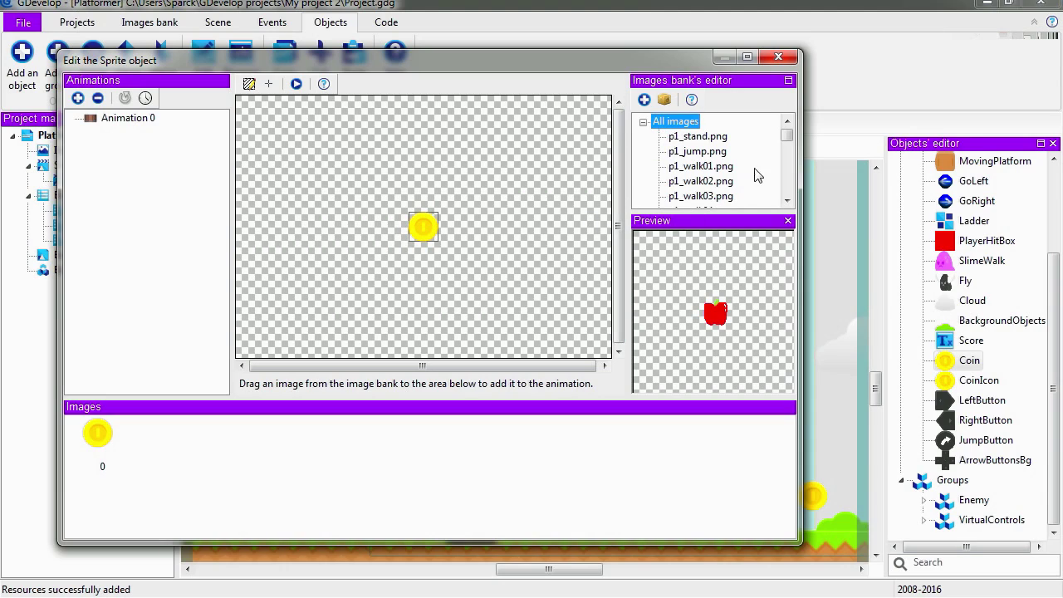
{"action": "left_click_drag", "start_coordinate": [787, 134], "coordinate": [788, 188]}
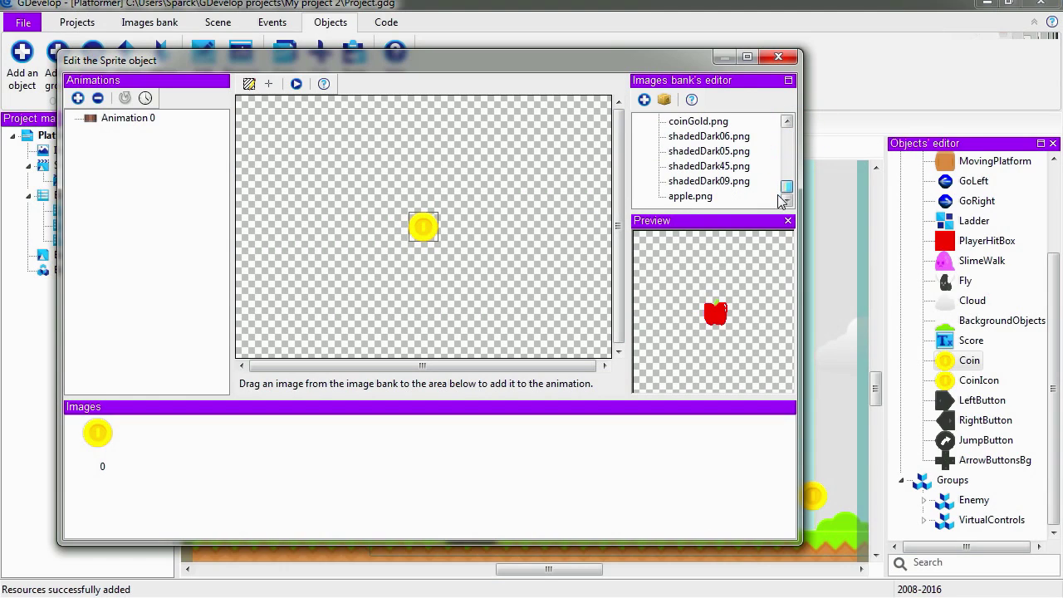
{"action": "left_click", "coordinate": [689, 199]}
{"action": "left_click", "coordinate": [689, 200]}
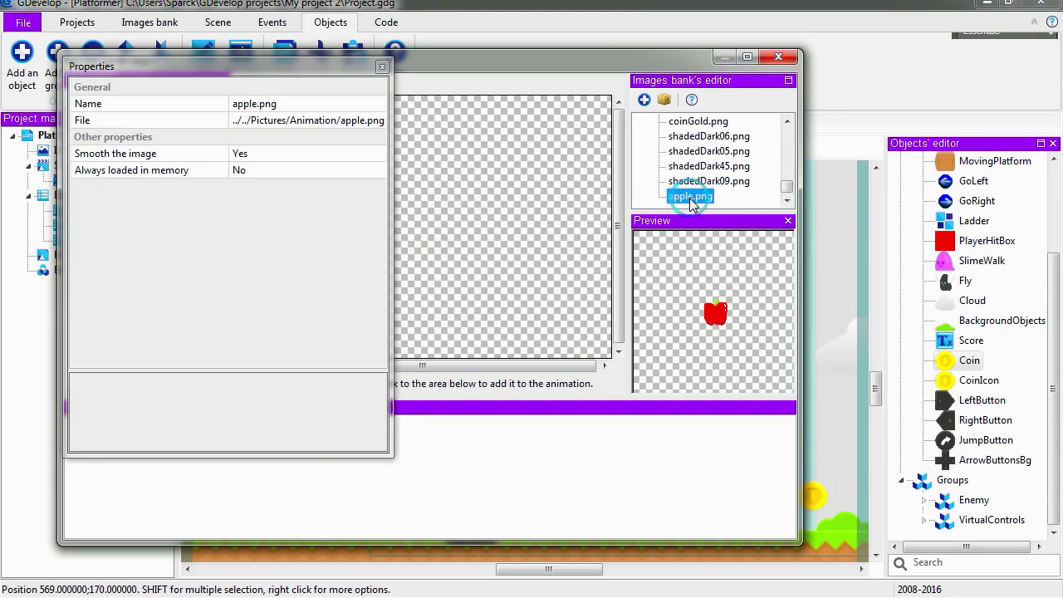
{"action": "left_click", "coordinate": [382, 68]}
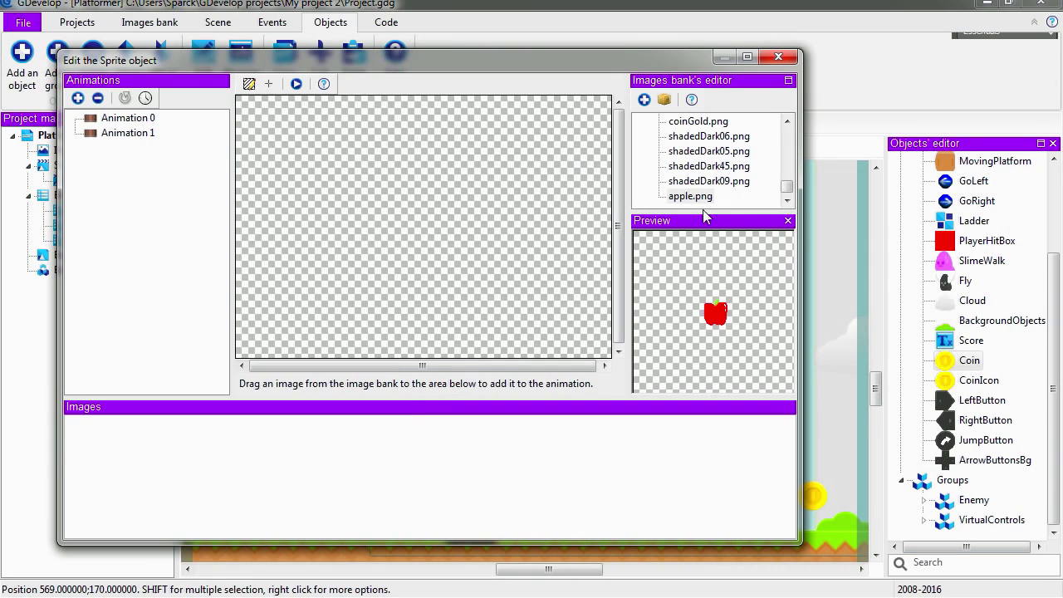
- Delete the unused Animation 1 from the Coin sprite and try dragging apple.png into its frames
{"action": "right_click", "coordinate": [114, 139]}
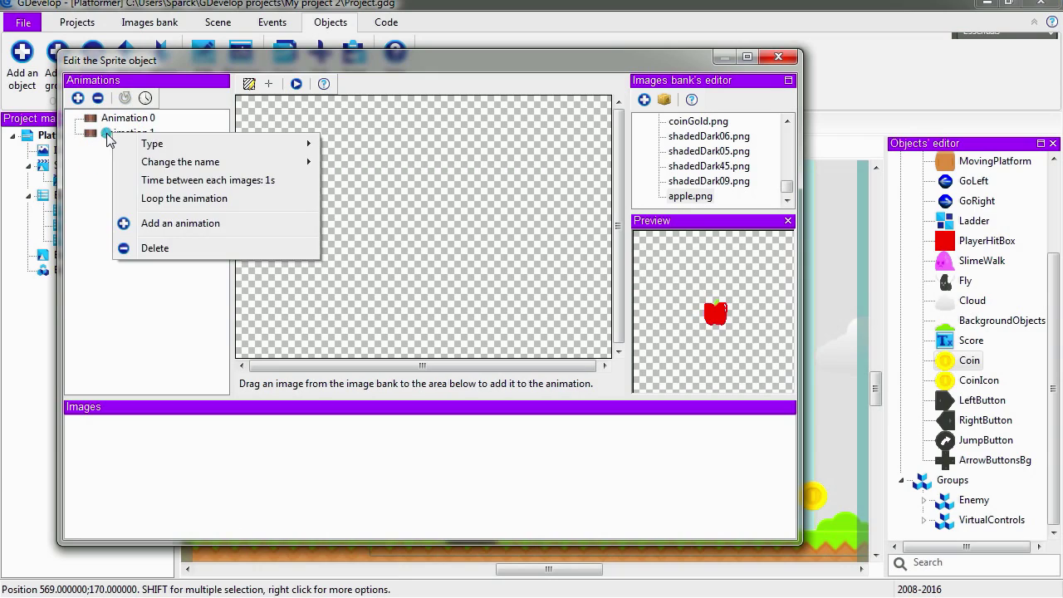
{"action": "key", "text": "Escape"}
{"action": "left_click", "coordinate": [97, 98]}
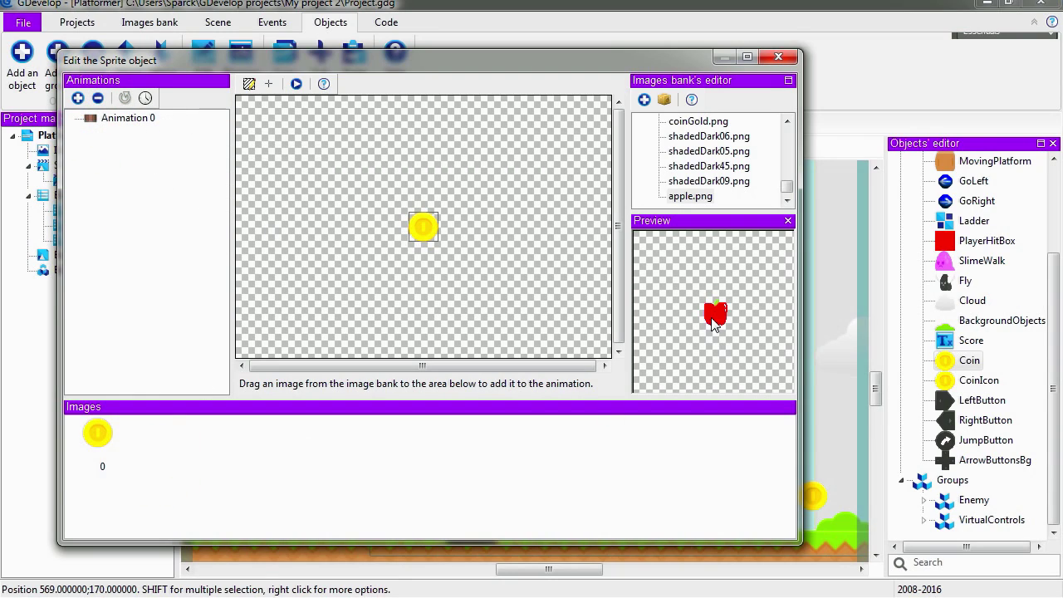
{"action": "left_click_drag", "start_coordinate": [693, 198], "coordinate": [104, 441]}
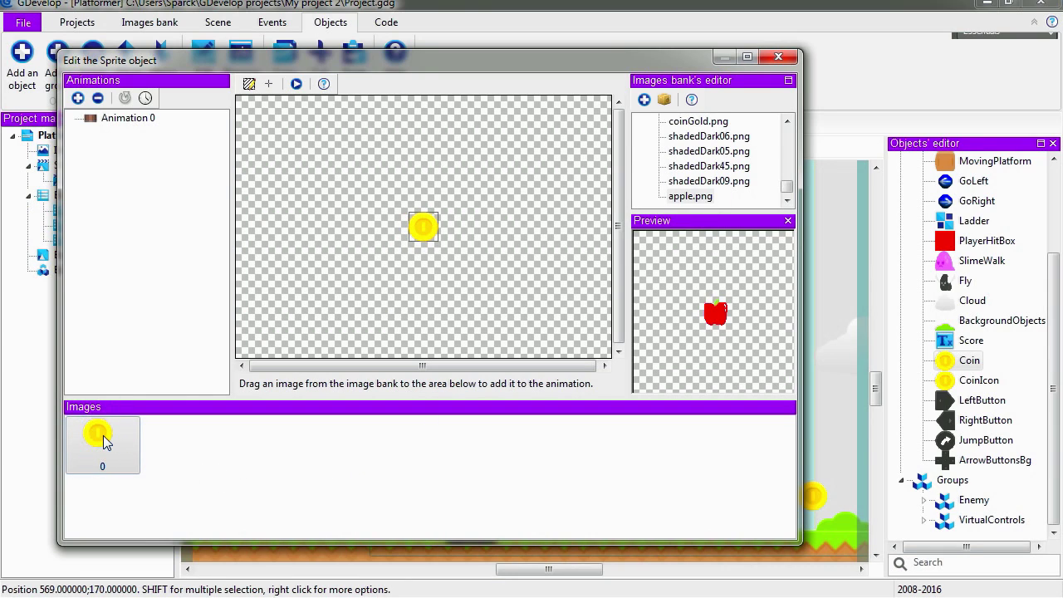
- Add Pea-Hurt.png from the library's PlayWithYourPeas folder to the Coin animation's frames
{"action": "left_click", "coordinate": [665, 99]}
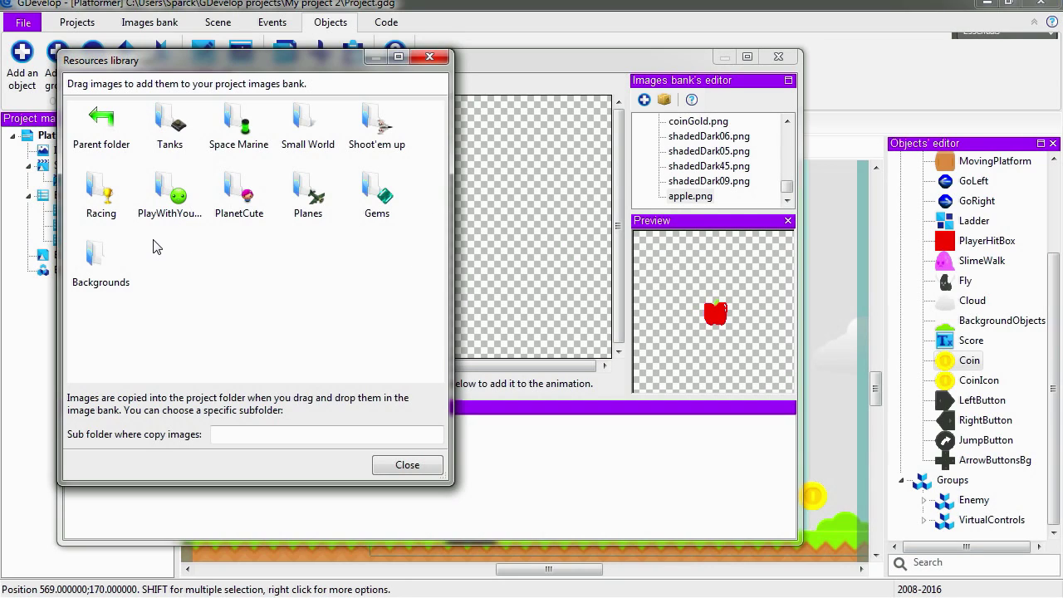
{"action": "double_click", "coordinate": [169, 195]}
{"action": "left_click_drag", "start_coordinate": [434, 191], "coordinate": [434, 250]}
{"action": "left_click", "coordinate": [257, 170]}
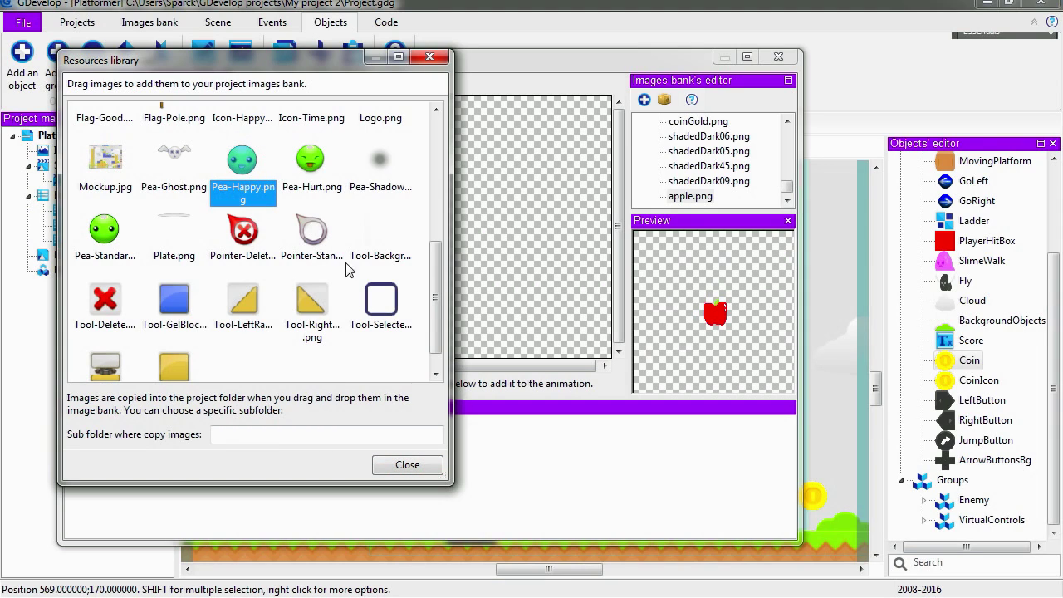
{"action": "left_click_drag", "start_coordinate": [257, 159], "coordinate": [603, 101]}
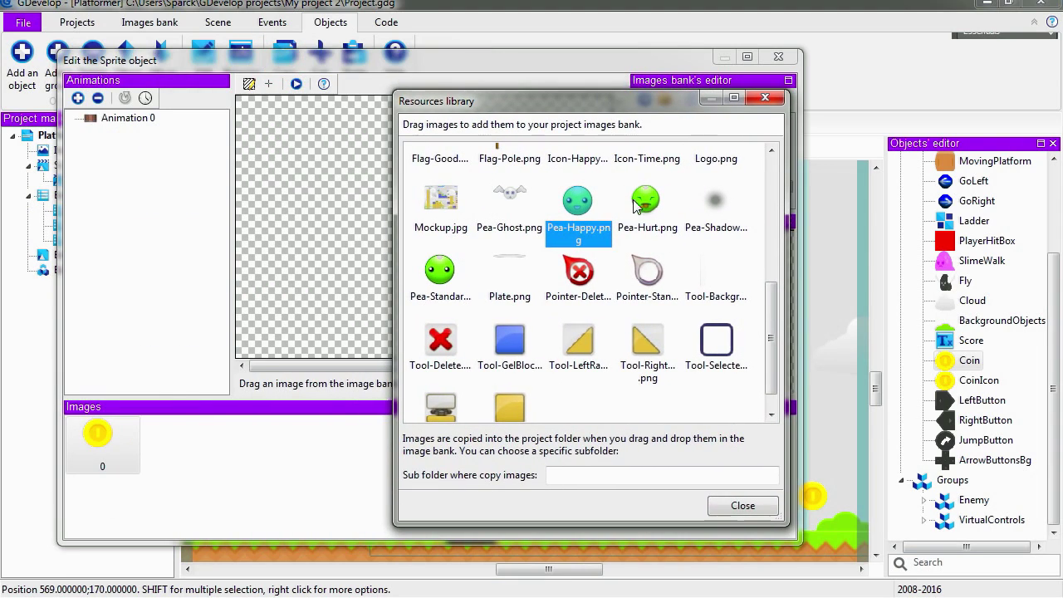
{"action": "left_click_drag", "start_coordinate": [647, 204], "coordinate": [205, 454]}
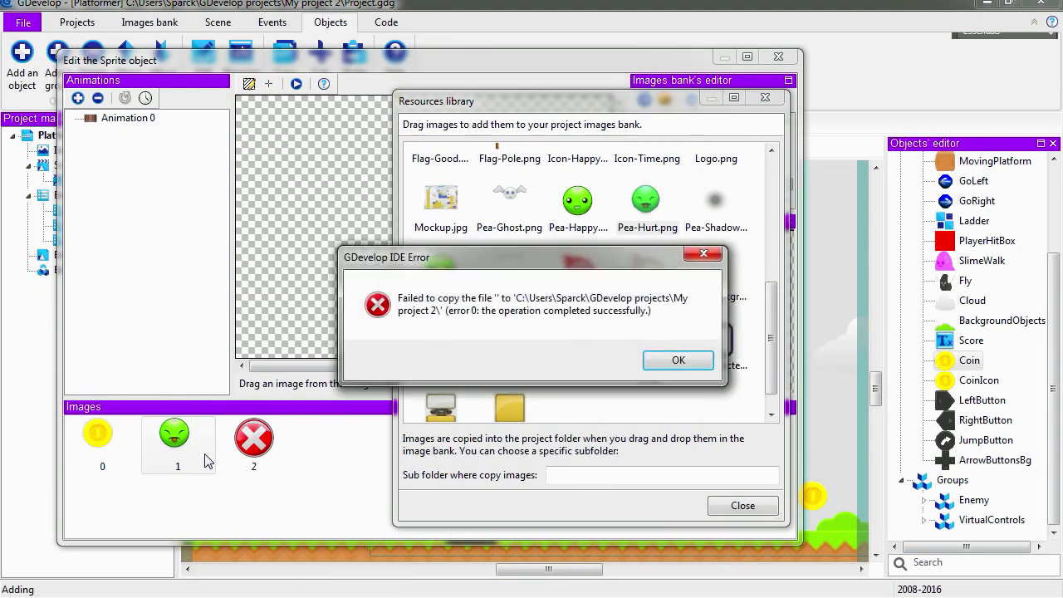
{"action": "left_click", "coordinate": [676, 361]}
{"action": "left_click", "coordinate": [765, 97]}
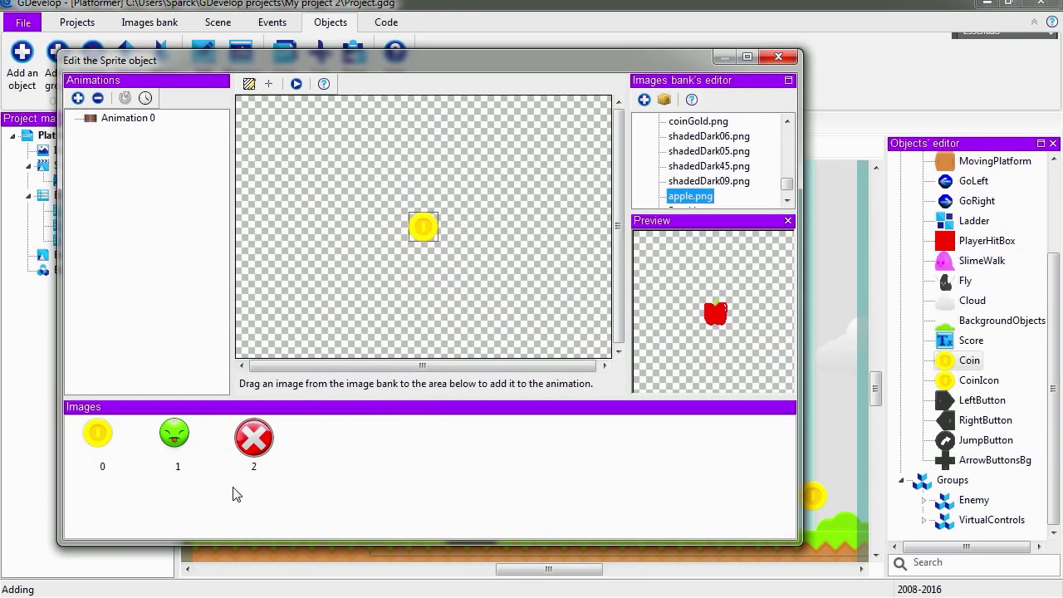
- Delete the broken red X frame and the old coin frame, keeping only the green face
{"action": "left_click", "coordinate": [253, 444]}
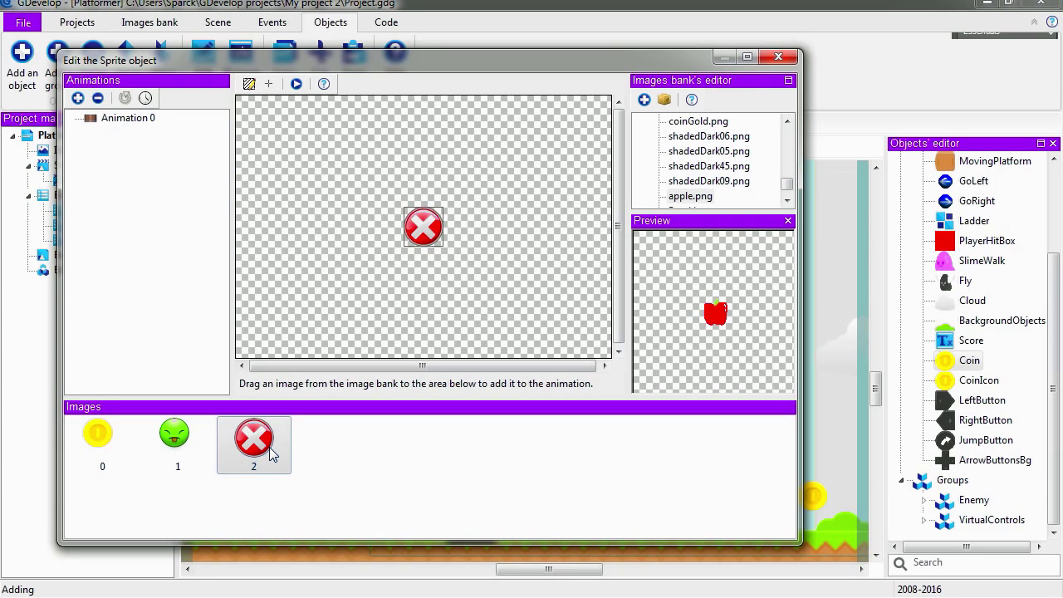
{"action": "key", "text": "Delete"}
{"action": "left_click", "coordinate": [98, 443]}
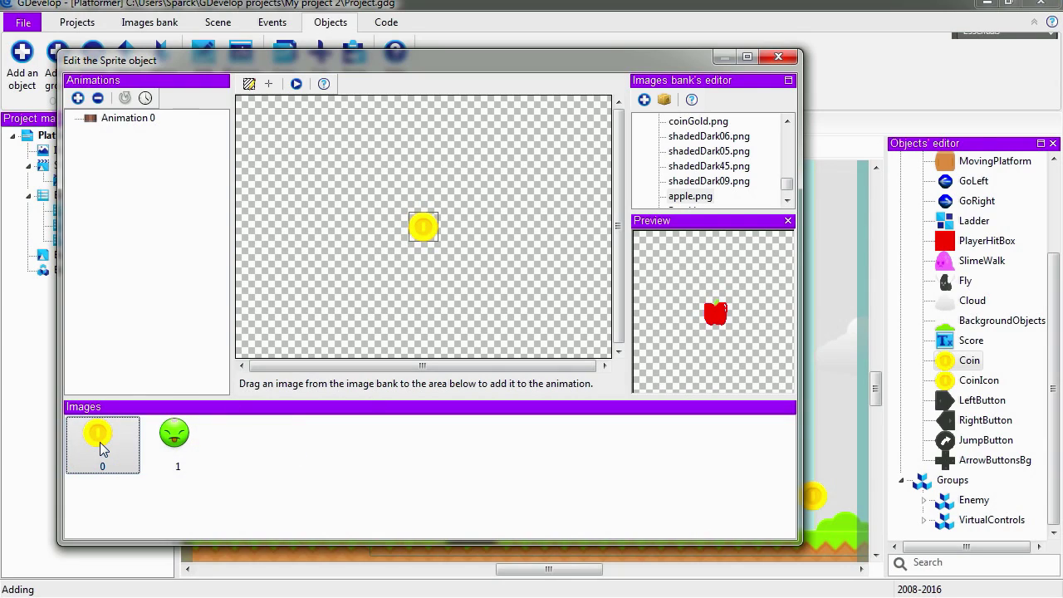
{"action": "key", "text": "Delete"}
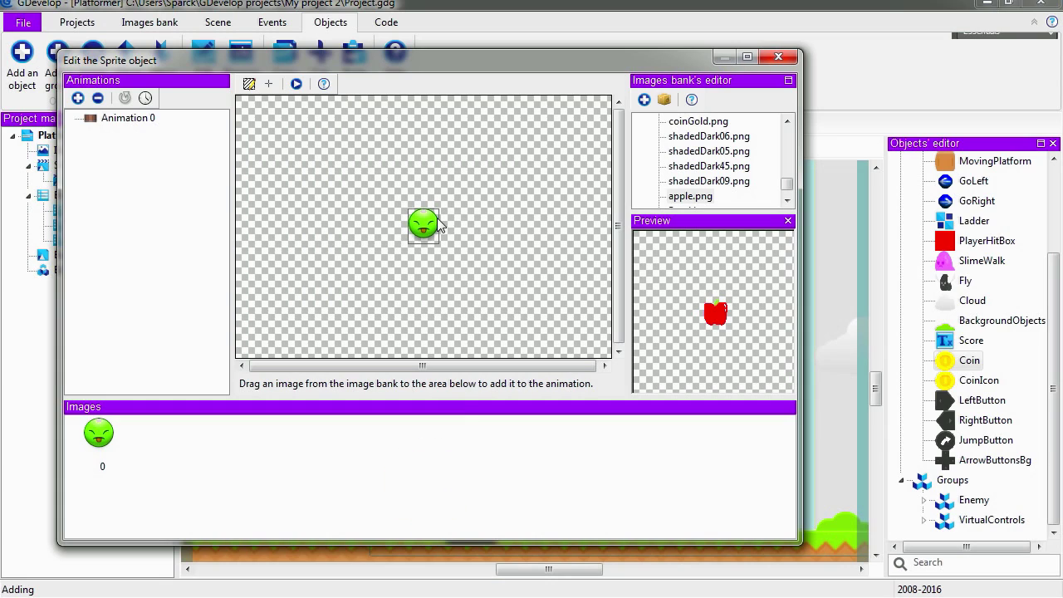
{"action": "left_click", "coordinate": [778, 56]}
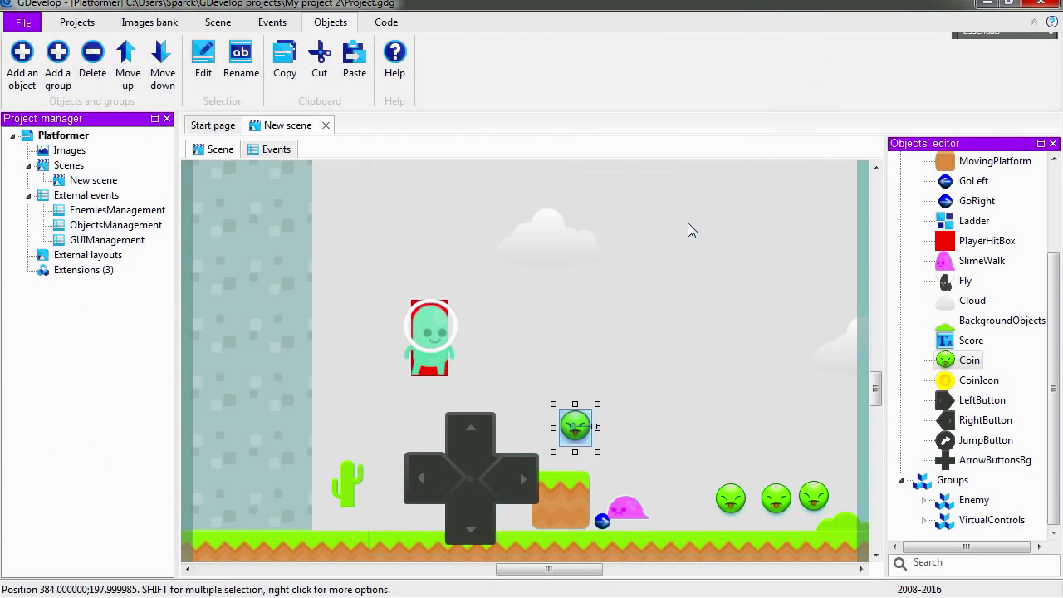
- Drag apple.png from the Images bank into the Coin's frames and delete the green Pea-Hurt frame
{"action": "double_click", "coordinate": [950, 364]}
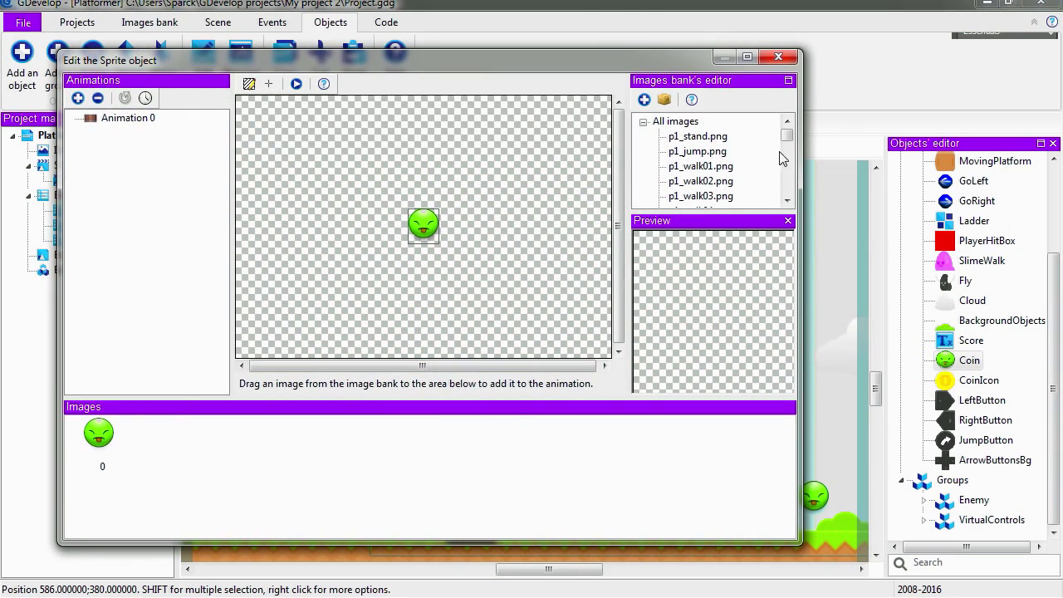
{"action": "scroll", "coordinate": [781, 158], "scroll_direction": "down", "scroll_amount": 10}
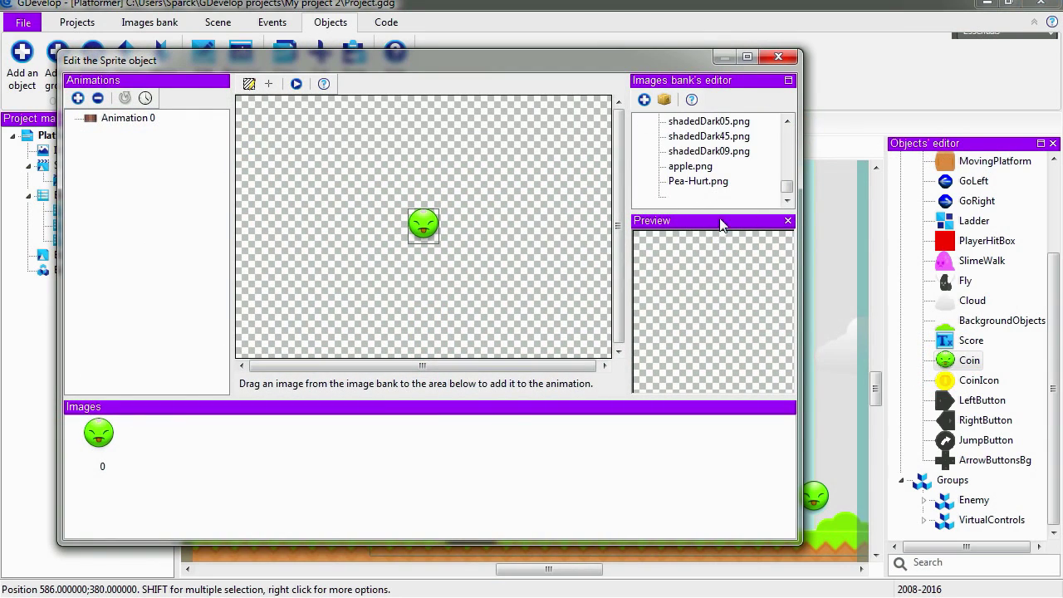
{"action": "left_click", "coordinate": [688, 183]}
{"action": "left_click", "coordinate": [693, 168]}
{"action": "left_click_drag", "start_coordinate": [691, 177], "coordinate": [366, 480]}
{"action": "left_click_drag", "start_coordinate": [154, 467], "coordinate": [151, 462]}
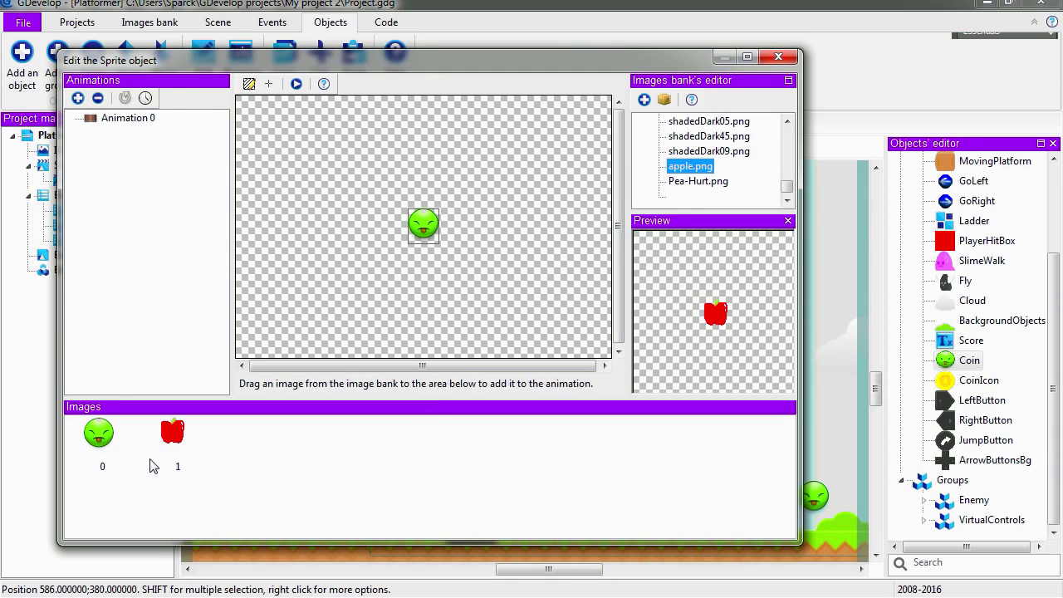
{"action": "left_click", "coordinate": [98, 433]}
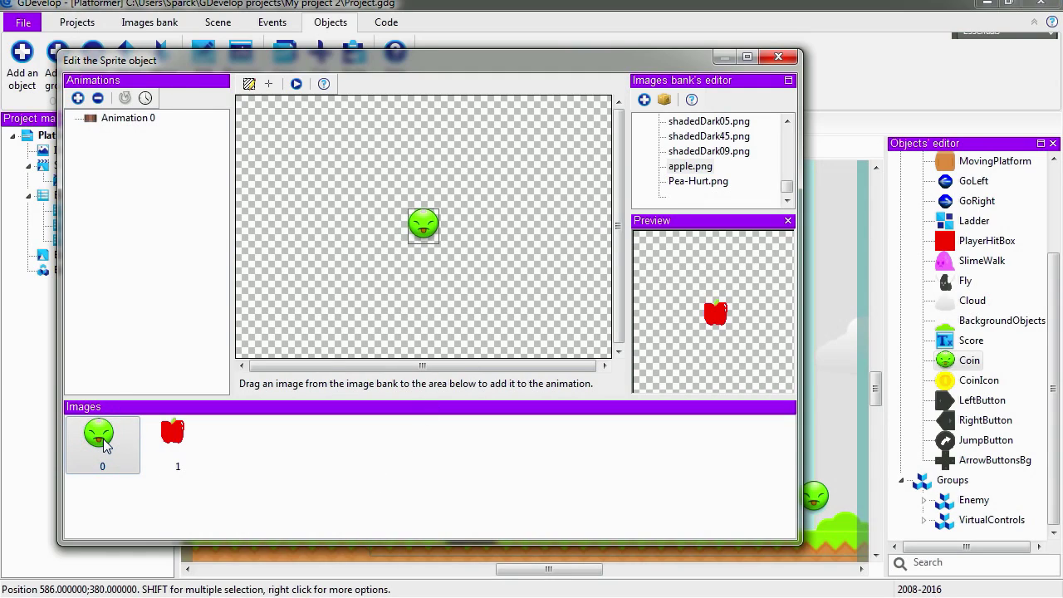
{"action": "key", "text": "Delete"}
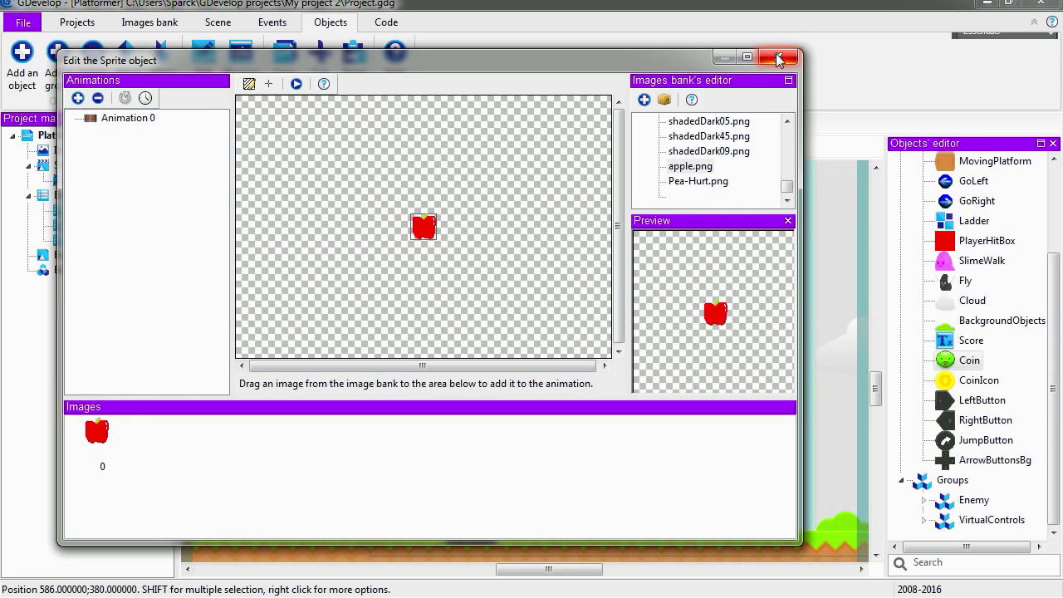
{"action": "left_click", "coordinate": [778, 57]}
{"action": "left_click", "coordinate": [693, 310]}
{"action": "mouse_move", "coordinate": [563, 571]}
{"action": "left_mouse_down"}
{"action": "mouse_move", "coordinate": [620, 571]}
{"action": "mouse_move", "coordinate": [578, 573]}
{"action": "left_mouse_up"}
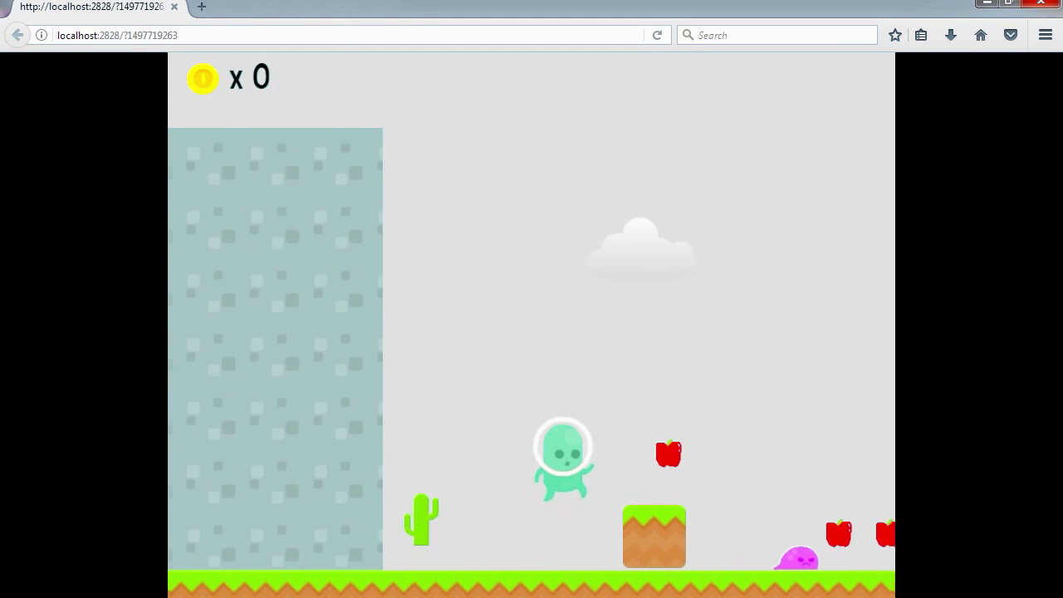
- Run right and jump up the log platforms, collecting apples until the counter reads 950
{"action": "key", "text": "Right"}
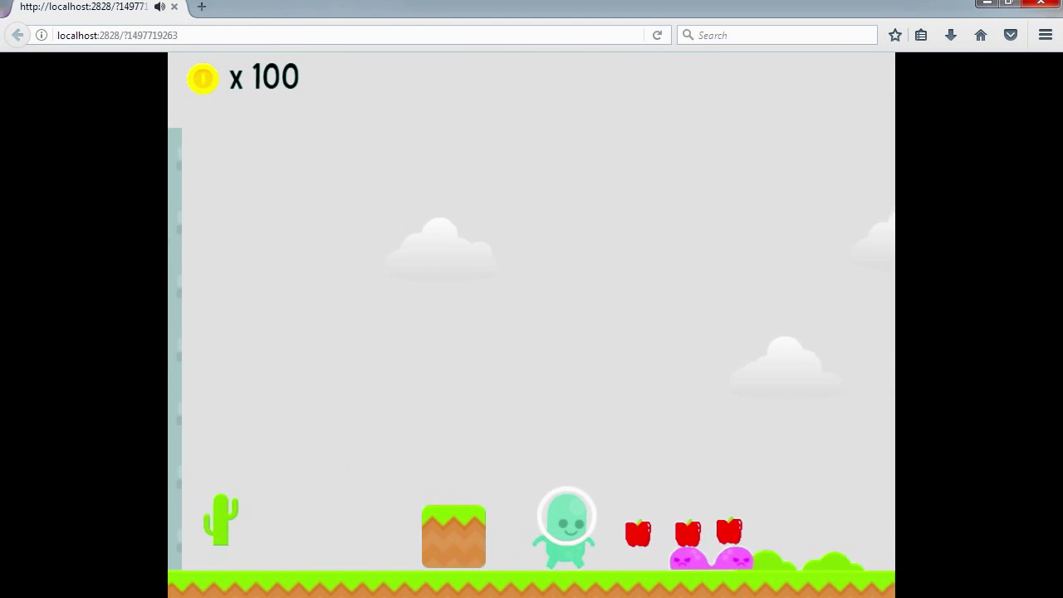
{"action": "key", "text": "space"}
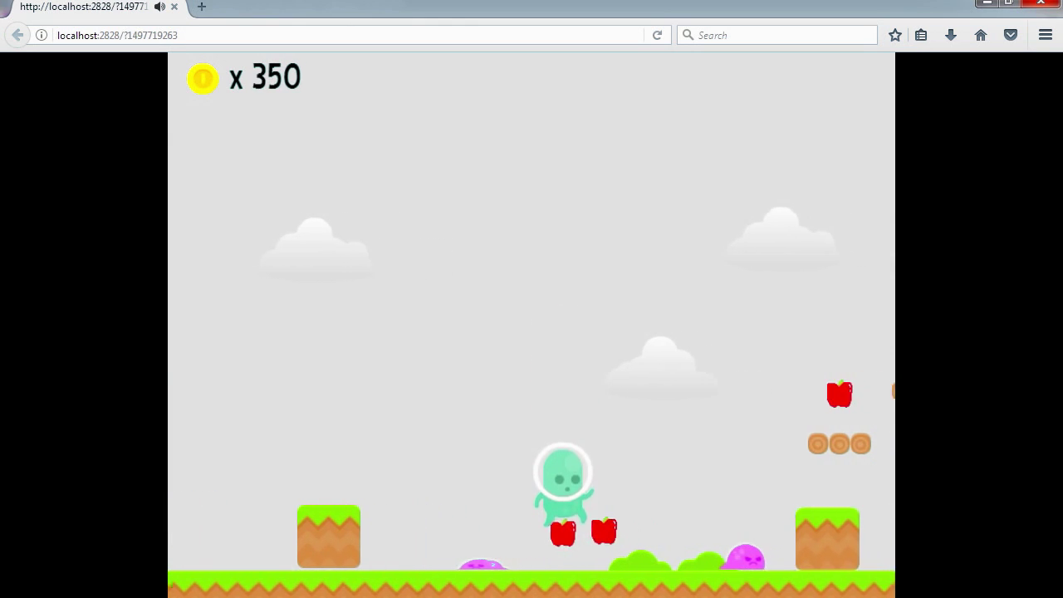
{"action": "key", "text": "space"}
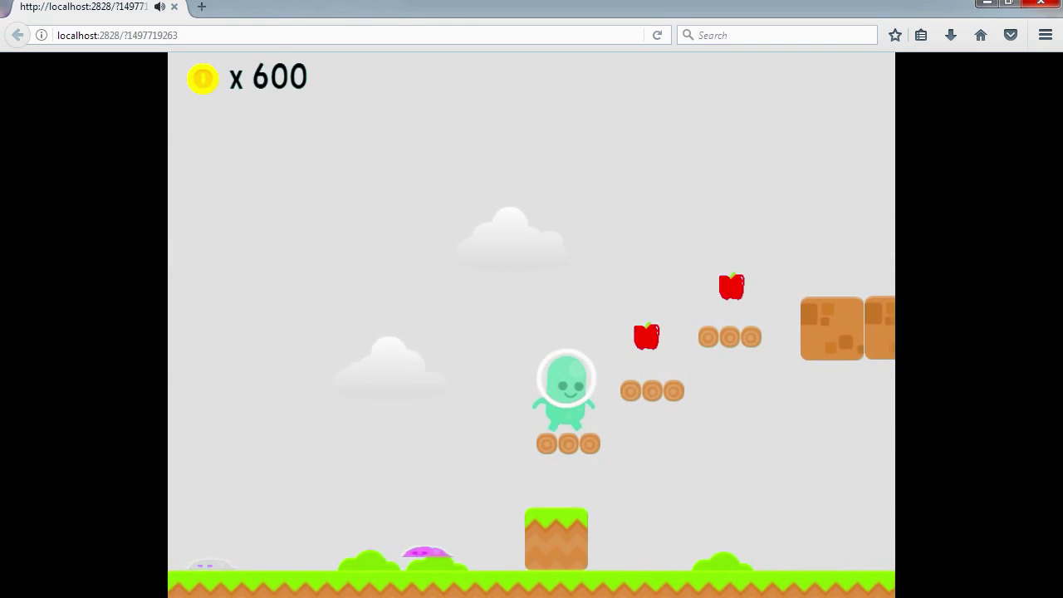
{"action": "key", "text": "space"}
{"action": "key", "text": "space"}
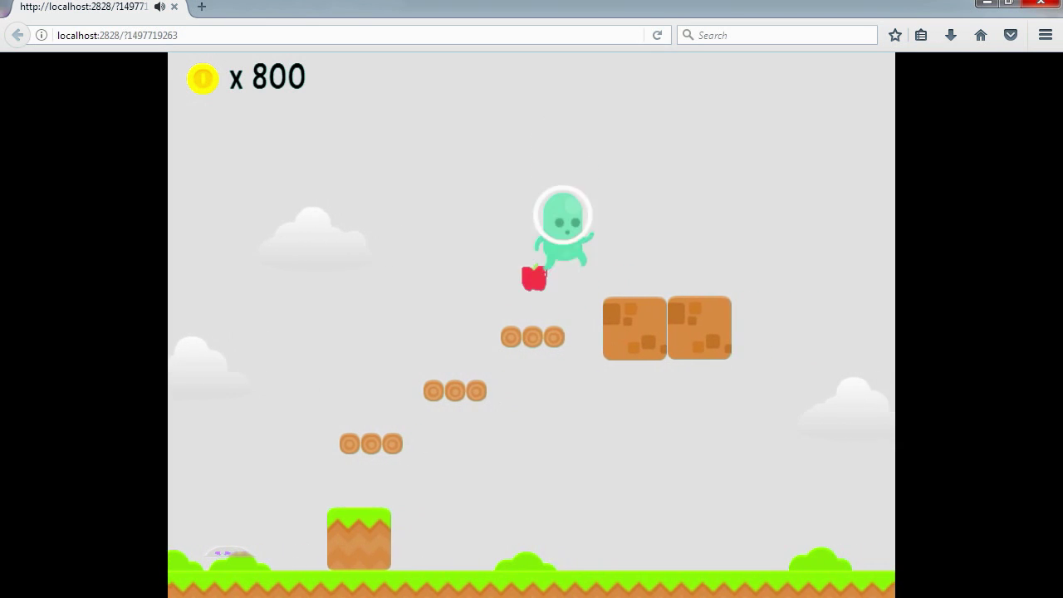
{"action": "key", "text": "space"}
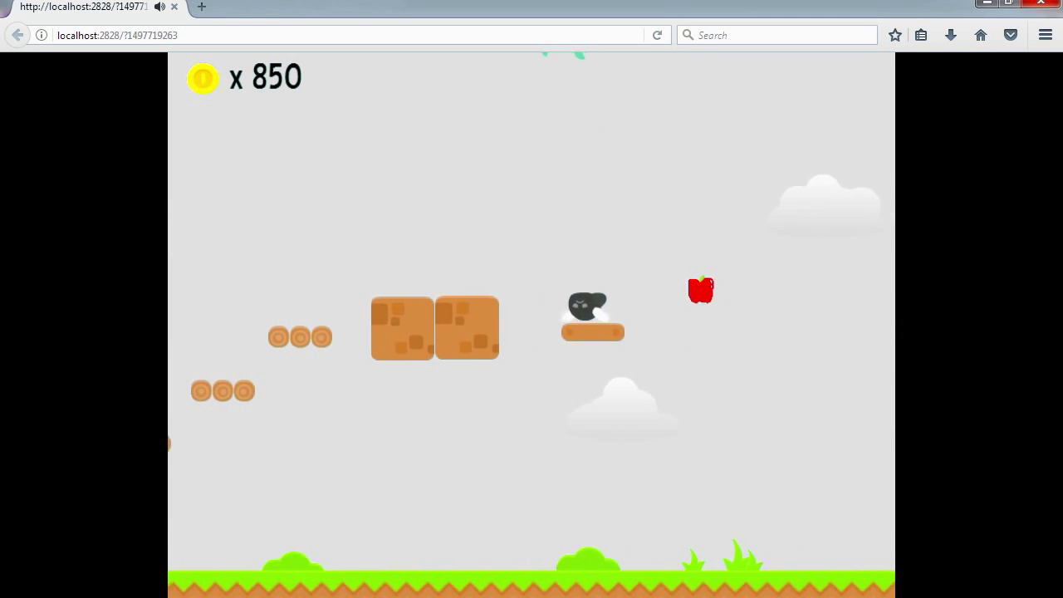
{"action": "key", "text": "space"}
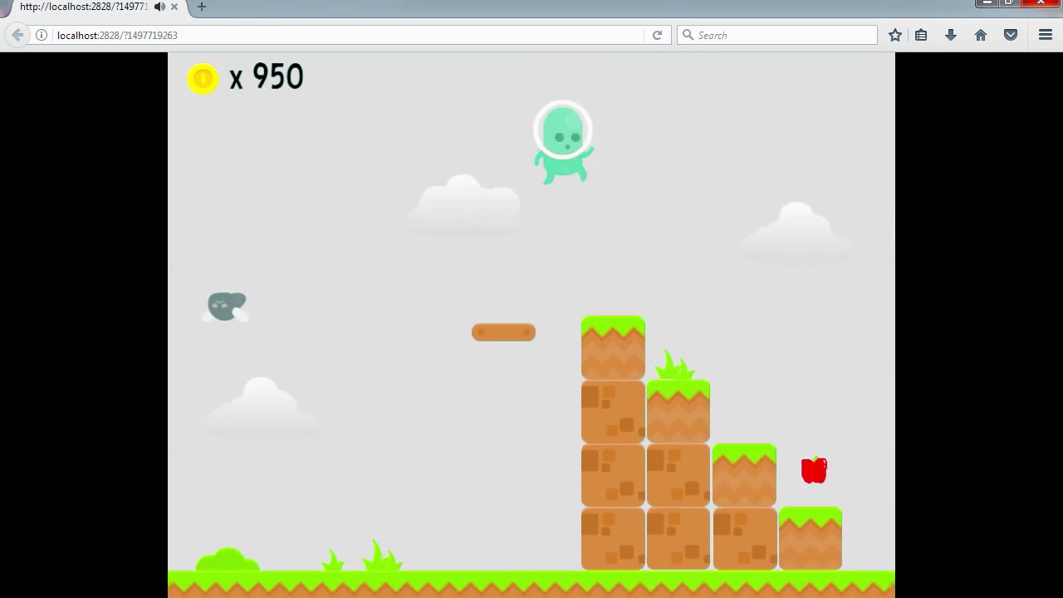
{"action": "left_click", "coordinate": [1040, 3]}
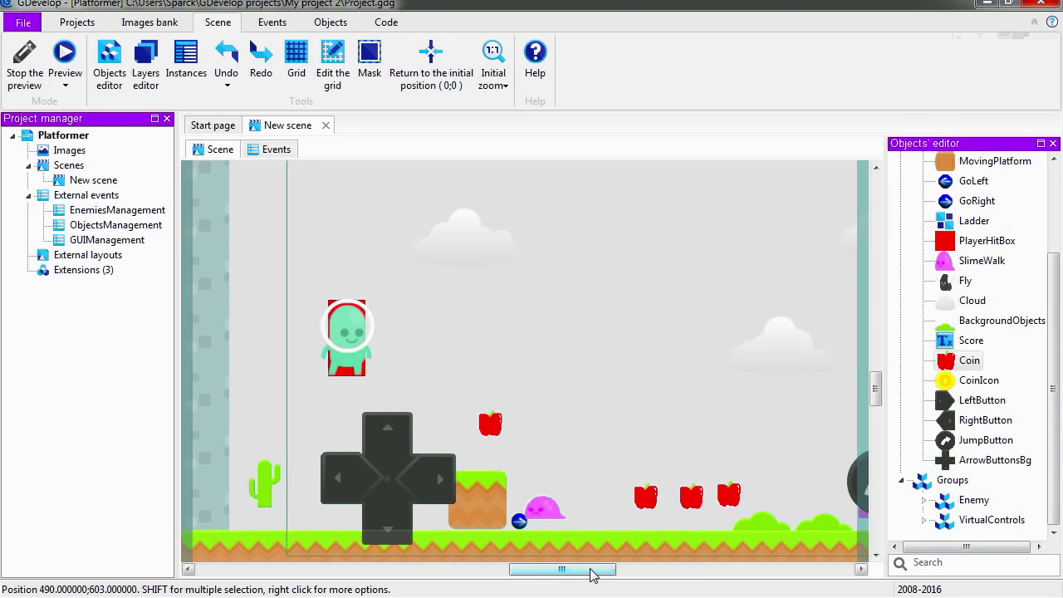
- Select the pink slime and open the SlimeWalk sprite to view its frames 1 and 0
{"action": "left_click", "coordinate": [548, 517]}
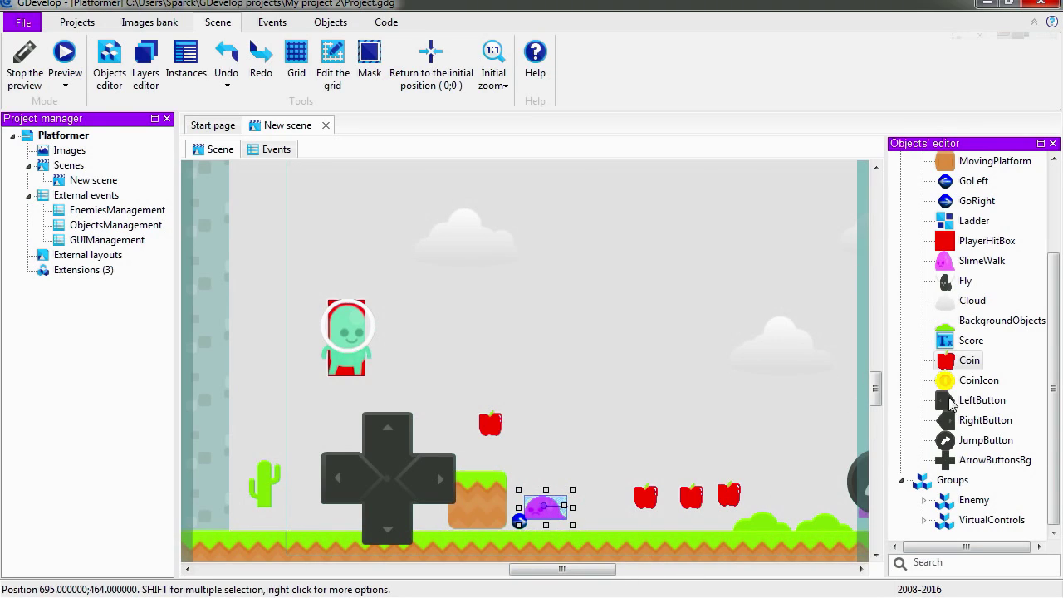
{"action": "double_click", "coordinate": [979, 263]}
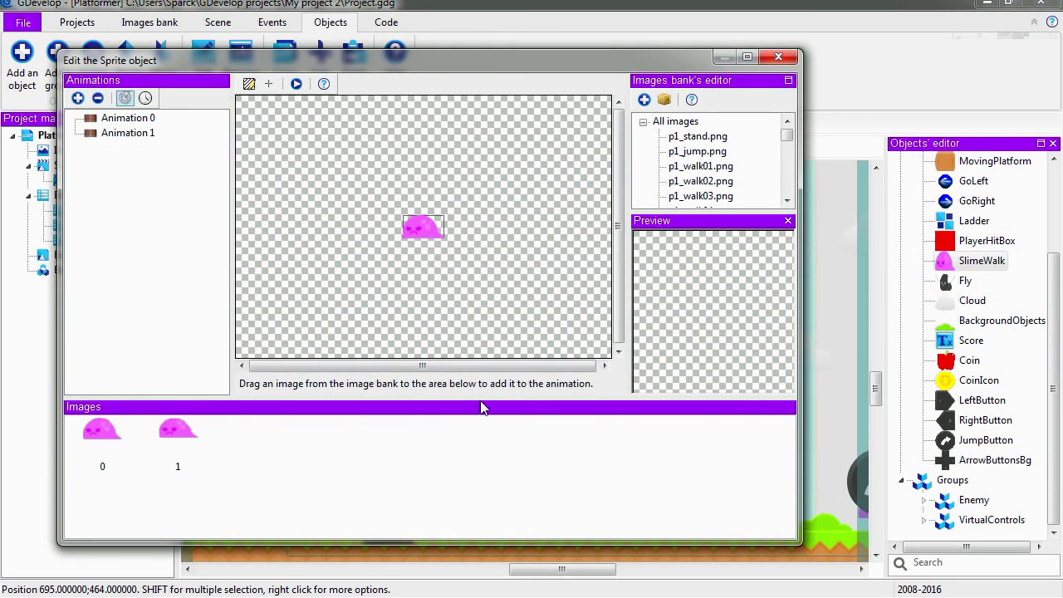
{"action": "left_click", "coordinate": [168, 434]}
{"action": "left_click", "coordinate": [110, 431]}
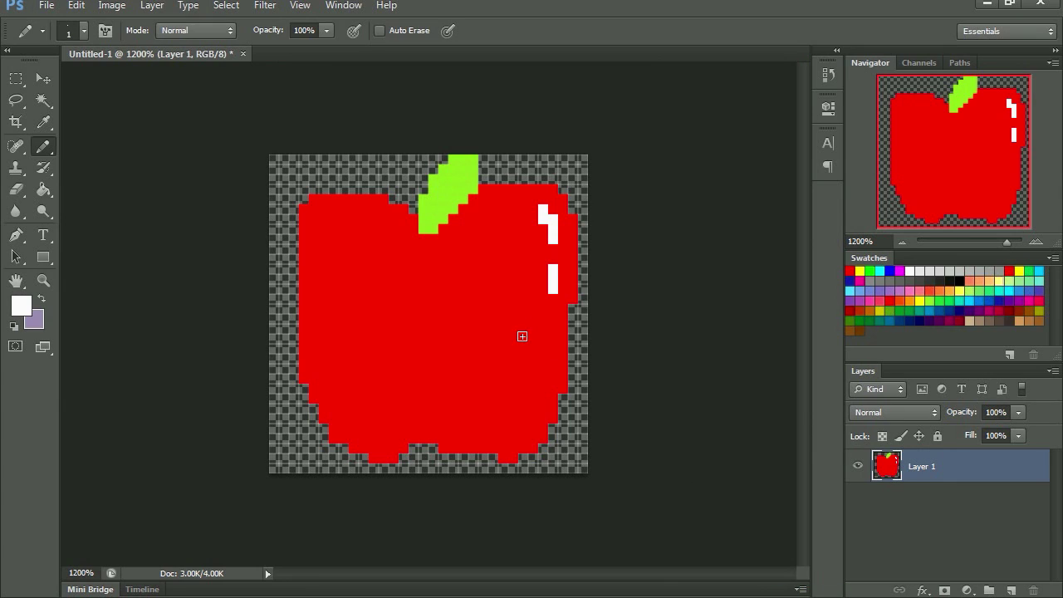
- Resize Untitled-1 to 42 × 32 pixels with Constrain Proportions turned off
{"action": "left_click", "coordinate": [111, 5]}
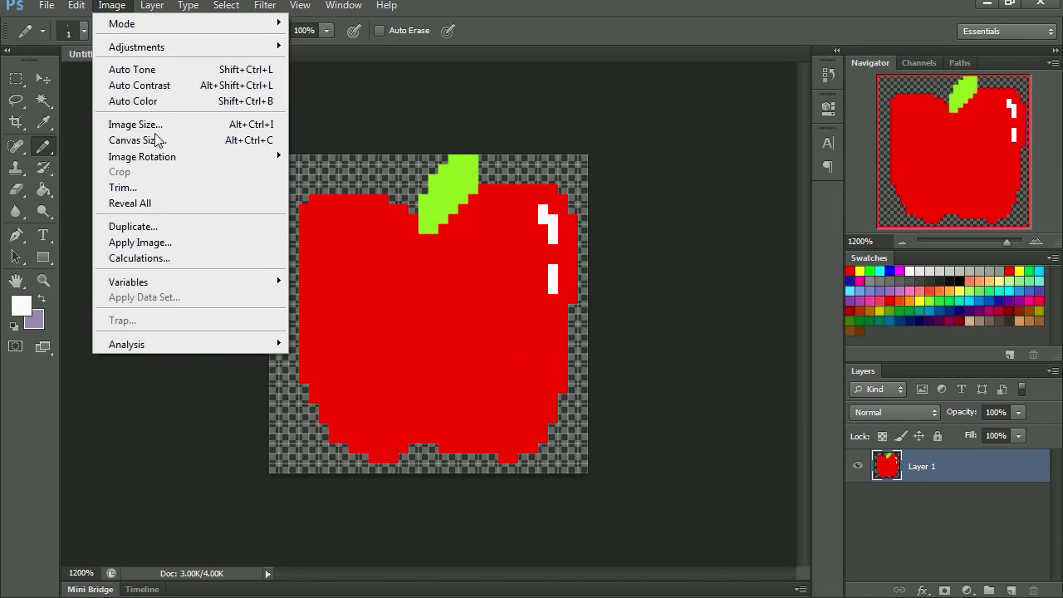
{"action": "left_click", "coordinate": [131, 124]}
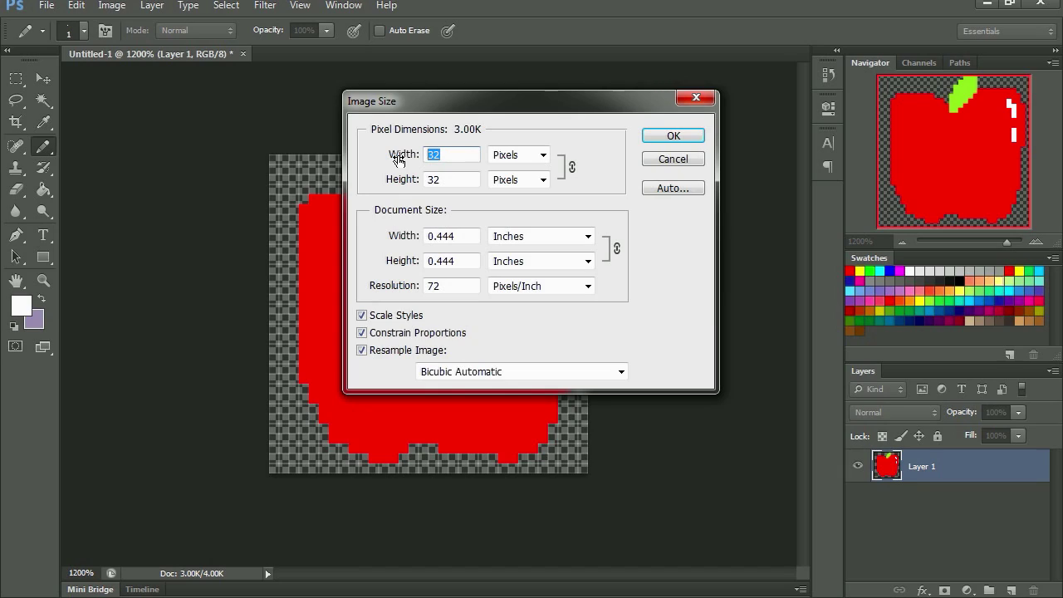
{"action": "type", "text": "42"}
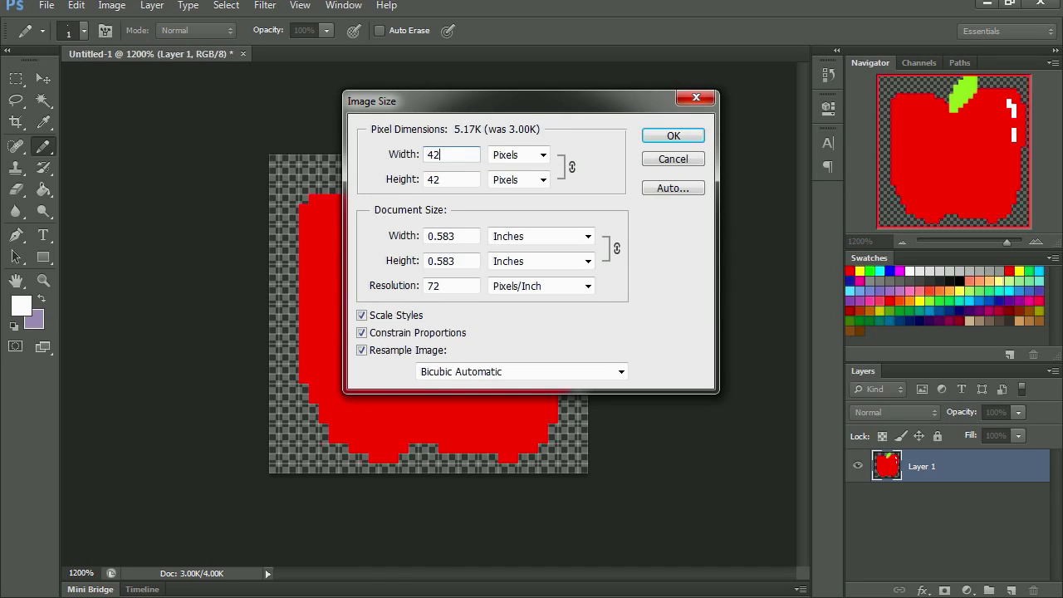
{"action": "left_click", "coordinate": [445, 179]}
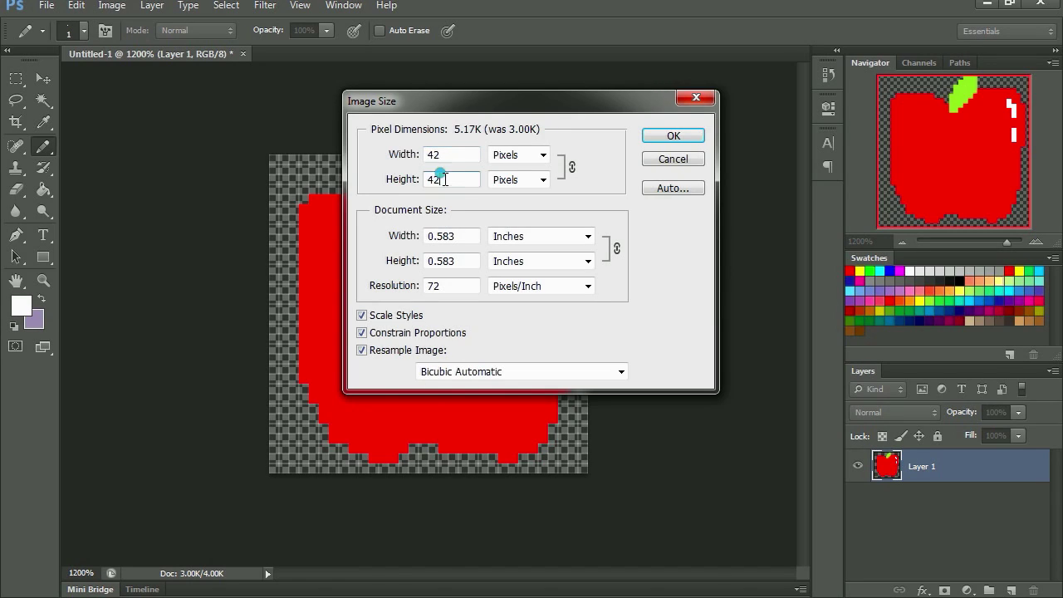
{"action": "left_click", "coordinate": [382, 335]}
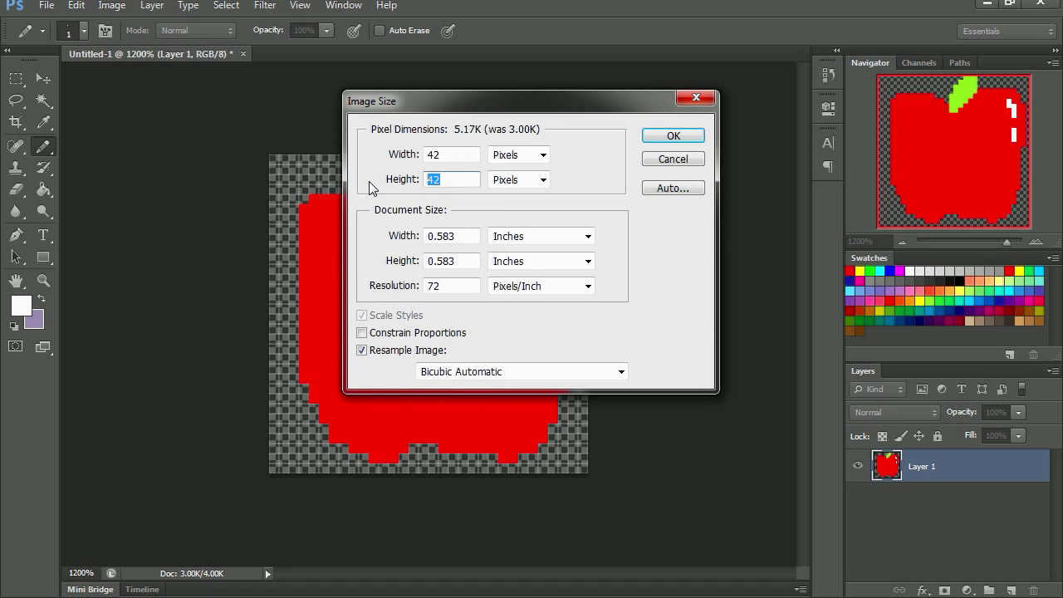
{"action": "type", "text": "32"}
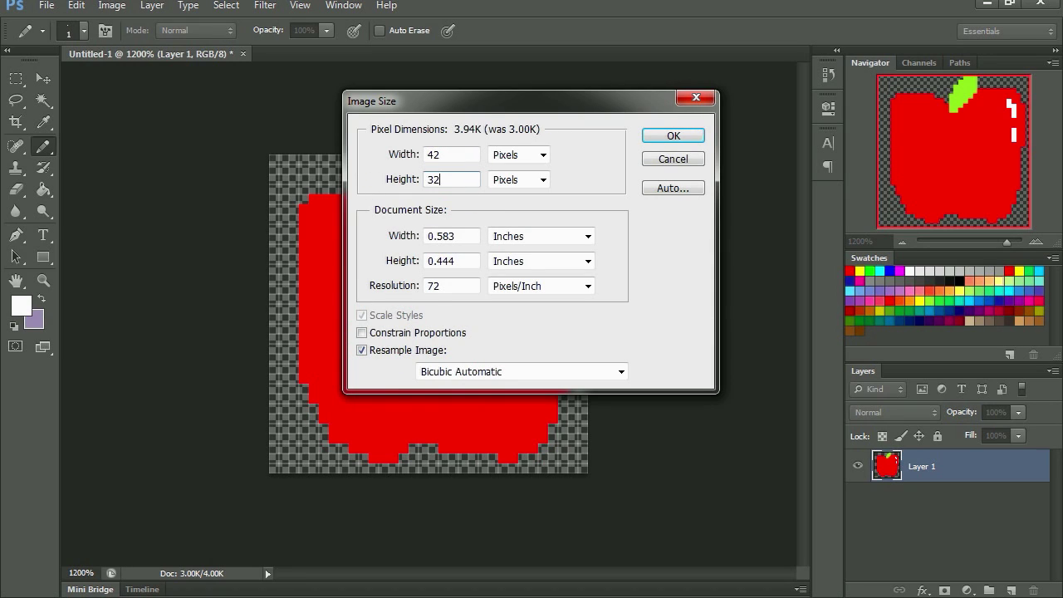
{"action": "left_click", "coordinate": [674, 135]}
- Erase the apple and draw a lime-green worm body outline, filled with the Paint Bucket
{"action": "key", "text": "ctrl+a"}
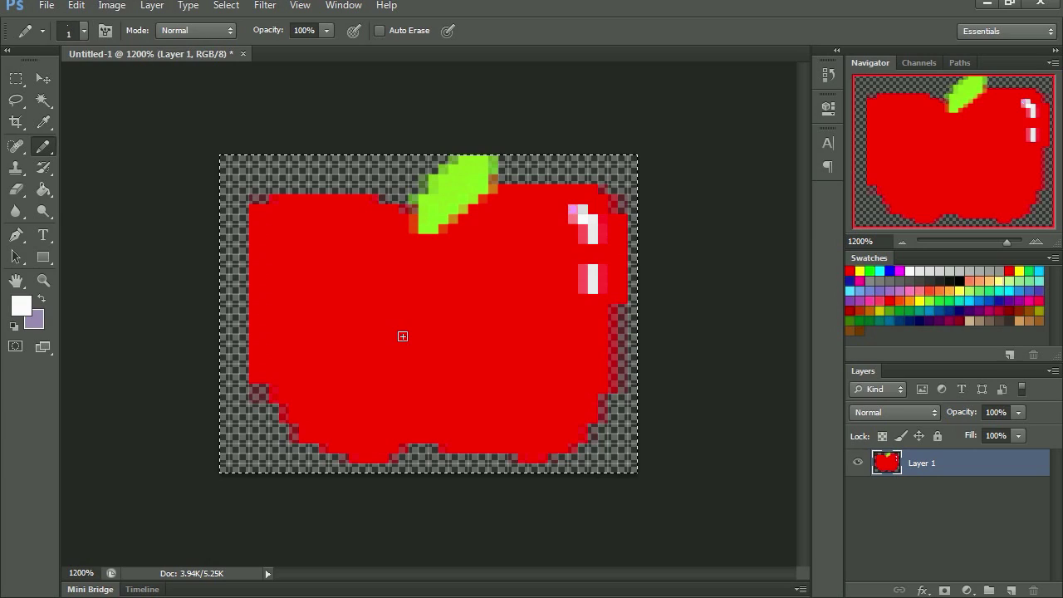
{"action": "key", "text": "Delete"}
{"action": "key", "text": "ctrl+d"}
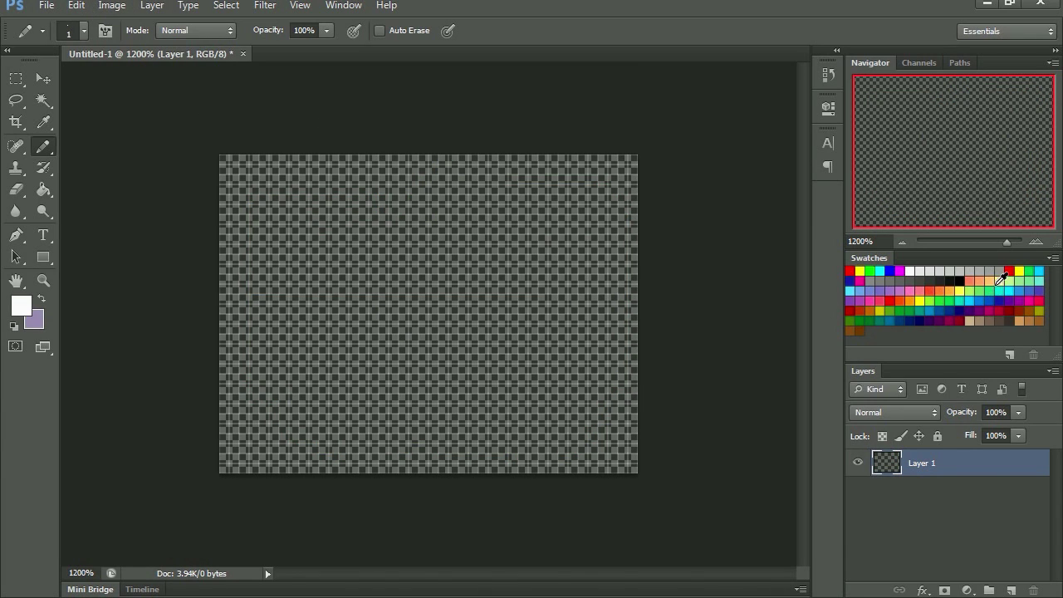
{"action": "left_click", "coordinate": [932, 302]}
{"action": "mouse_move", "coordinate": [622, 381]}
{"action": "left_mouse_down"}
{"action": "mouse_move", "coordinate": [614, 355]}
{"action": "mouse_move", "coordinate": [567, 334]}
{"action": "mouse_move", "coordinate": [535, 348]}
{"action": "mouse_move", "coordinate": [469, 324]}
{"action": "mouse_move", "coordinate": [350, 307]}
{"action": "mouse_move", "coordinate": [318, 210]}
{"action": "mouse_move", "coordinate": [298, 188]}
{"action": "mouse_move", "coordinate": [249, 186]}
{"action": "mouse_move", "coordinate": [234, 200]}
{"action": "mouse_move", "coordinate": [231, 314]}
{"action": "mouse_move", "coordinate": [267, 466]}
{"action": "mouse_move", "coordinate": [294, 477]}
{"action": "mouse_move", "coordinate": [333, 469]}
{"action": "mouse_move", "coordinate": [277, 466]}
{"action": "mouse_move", "coordinate": [435, 456]}
{"action": "mouse_move", "coordinate": [616, 466]}
{"action": "mouse_move", "coordinate": [623, 378]}
{"action": "left_mouse_up"}
{"action": "key", "text": "g"}
{"action": "left_click", "coordinate": [519, 376]}
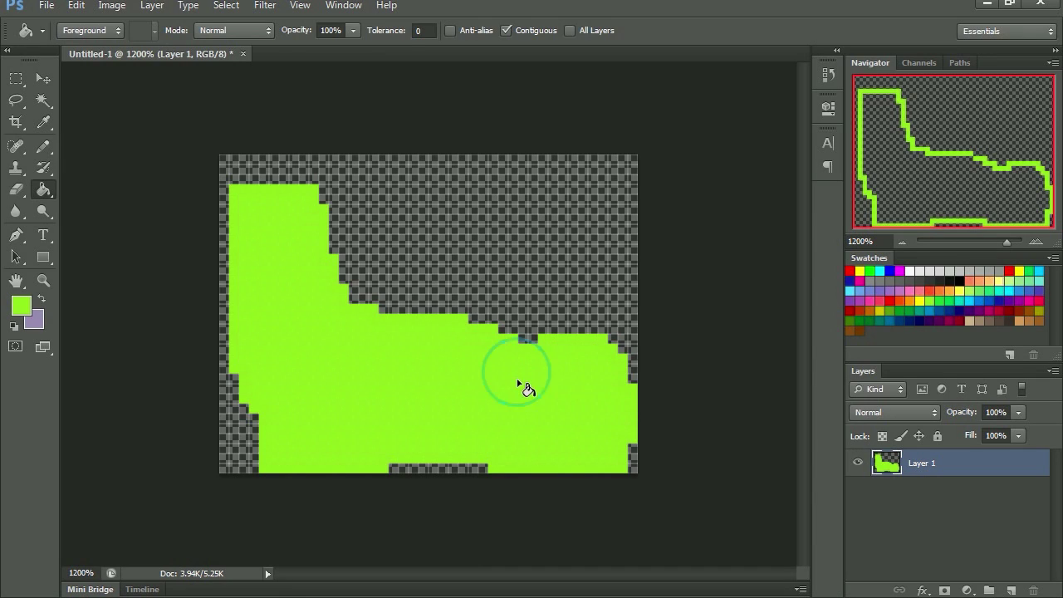
- Draw a white head outline at the top-left and fill it solid white
{"action": "left_click", "coordinate": [911, 270]}
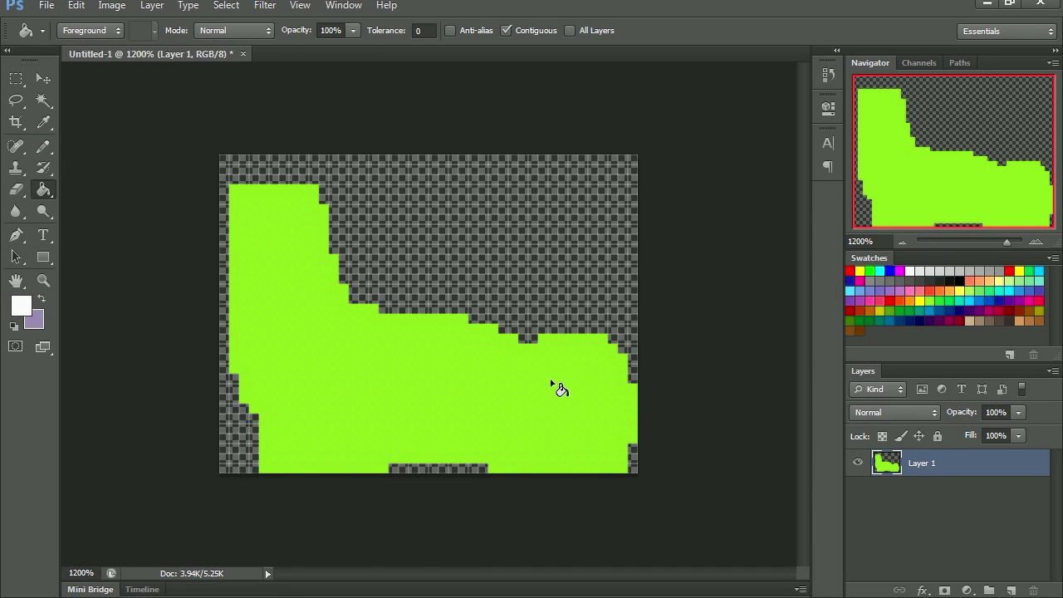
{"action": "key", "text": "b"}
{"action": "mouse_move", "coordinate": [314, 276]}
{"action": "left_mouse_down"}
{"action": "mouse_move", "coordinate": [356, 230]}
{"action": "mouse_move", "coordinate": [361, 194]}
{"action": "mouse_move", "coordinate": [333, 181]}
{"action": "mouse_move", "coordinate": [289, 212]}
{"action": "mouse_move", "coordinate": [275, 255]}
{"action": "mouse_move", "coordinate": [309, 274]}
{"action": "mouse_move", "coordinate": [283, 253]}
{"action": "mouse_move", "coordinate": [263, 195]}
{"action": "mouse_move", "coordinate": [245, 189]}
{"action": "mouse_move", "coordinate": [223, 207]}
{"action": "mouse_move", "coordinate": [220, 261]}
{"action": "mouse_move", "coordinate": [240, 286]}
{"action": "mouse_move", "coordinate": [281, 278]}
{"action": "mouse_move", "coordinate": [241, 280]}
{"action": "mouse_move", "coordinate": [222, 217]}
{"action": "left_mouse_up"}
{"action": "key", "text": "g"}
{"action": "left_click", "coordinate": [315, 236]}
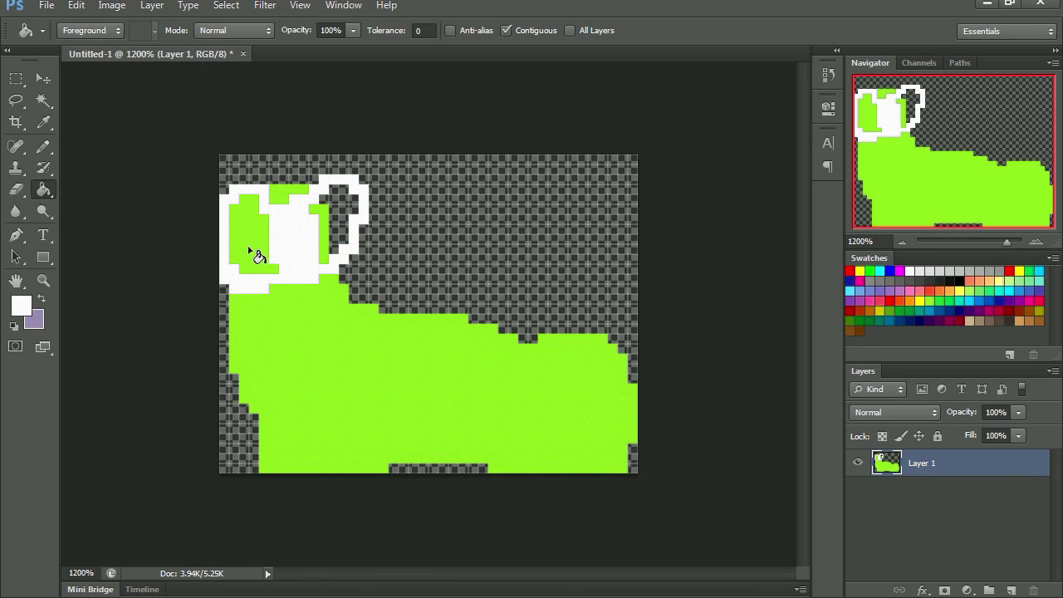
{"action": "left_click", "coordinate": [253, 247]}
{"action": "left_click", "coordinate": [344, 225]}
{"action": "left_click", "coordinate": [322, 238]}
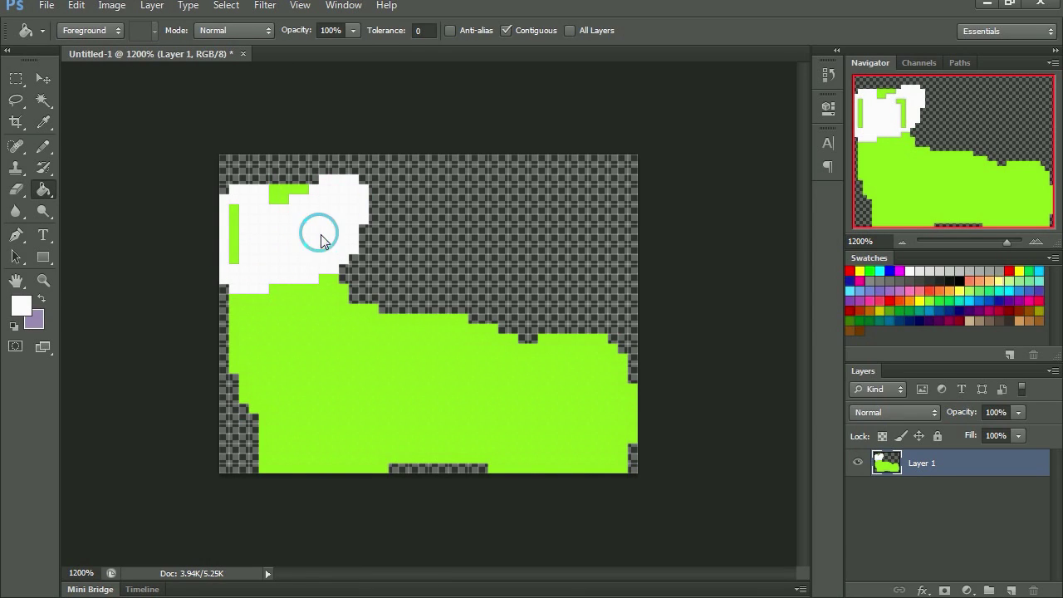
{"action": "left_click", "coordinate": [236, 241]}
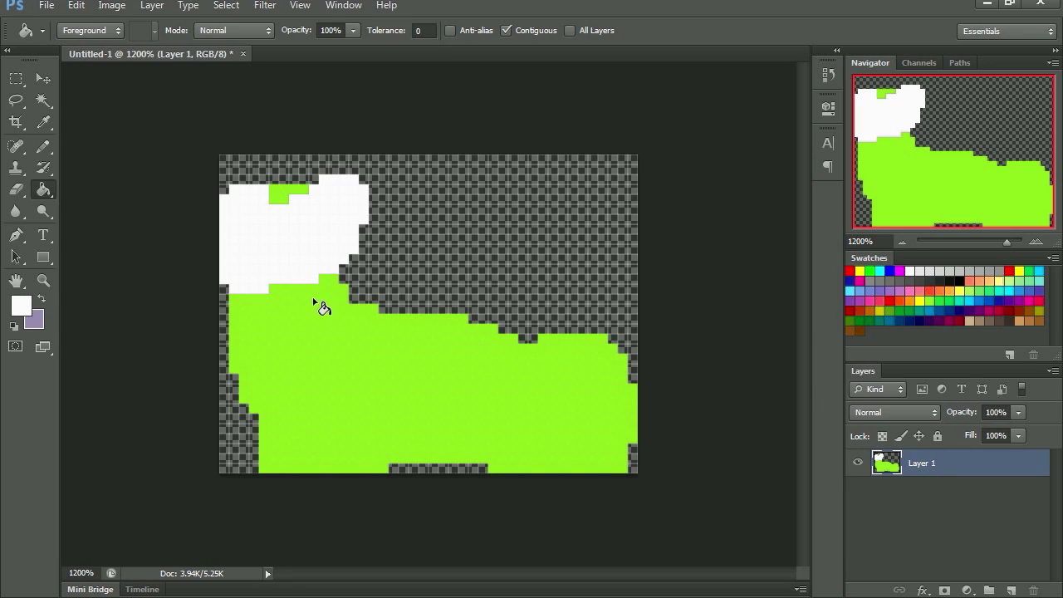
{"action": "left_click", "coordinate": [957, 280]}
- Draw the worm's two black eyes, a mouth line and slanted eyebrows with the Pencil
{"action": "key", "text": "b"}
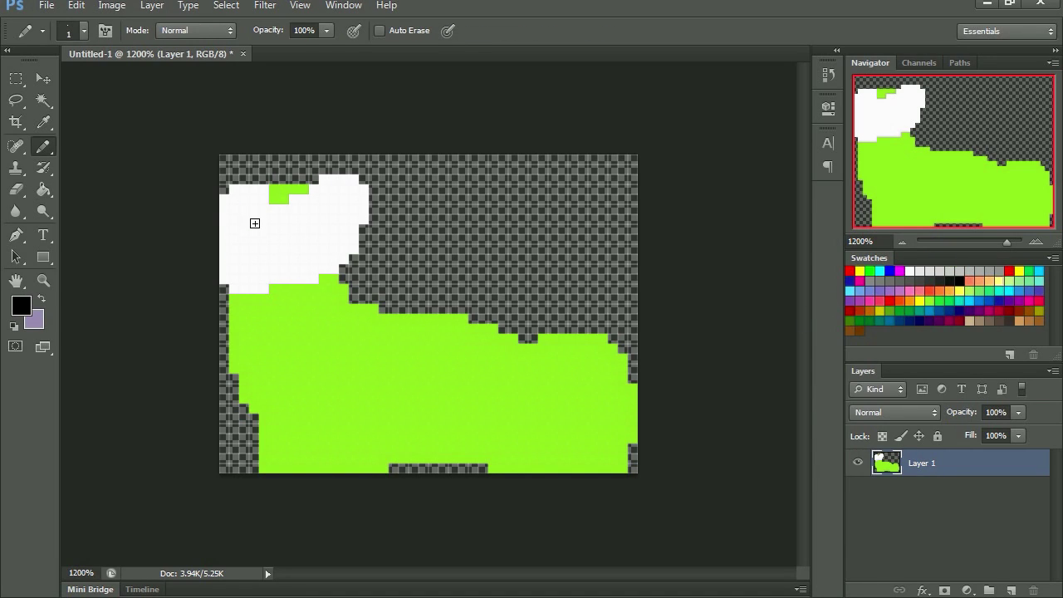
{"action": "left_click_drag", "start_coordinate": [255, 223], "coordinate": [251, 257]}
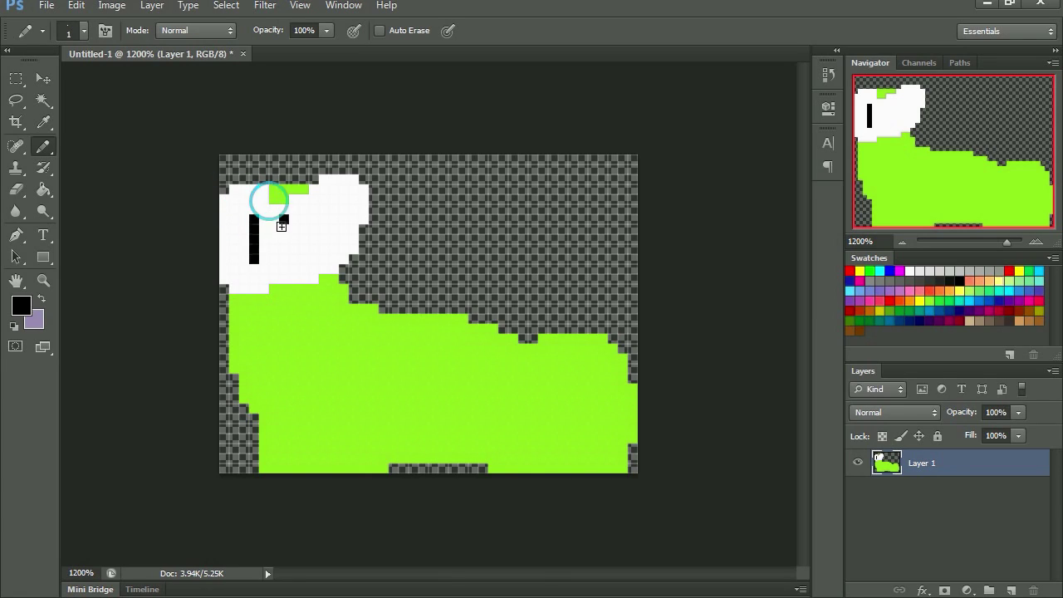
{"action": "mouse_move", "coordinate": [283, 220]}
{"action": "left_mouse_down"}
{"action": "mouse_move", "coordinate": [276, 264]}
{"action": "mouse_move", "coordinate": [283, 220]}
{"action": "mouse_move", "coordinate": [272, 254]}
{"action": "left_mouse_up"}
{"action": "left_click", "coordinate": [250, 267]}
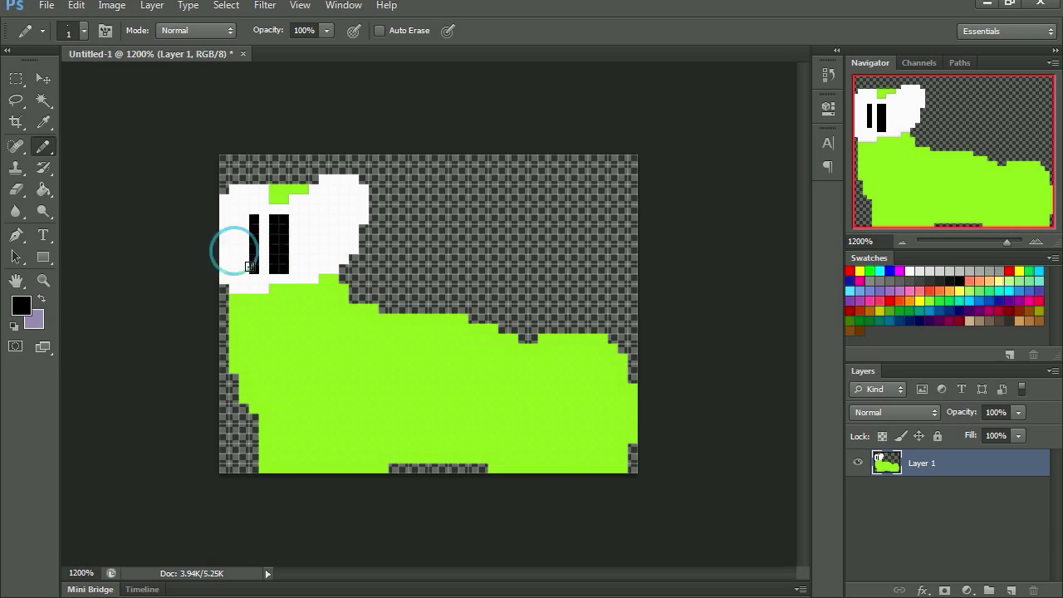
{"action": "left_click_drag", "start_coordinate": [233, 369], "coordinate": [307, 369]}
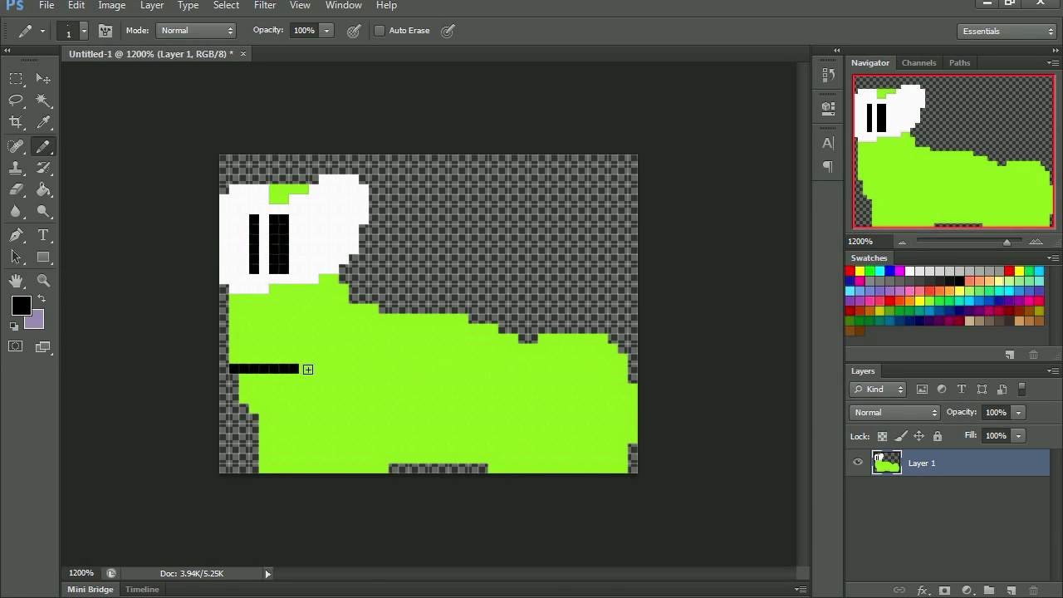
{"action": "mouse_move", "coordinate": [244, 169]}
{"action": "left_mouse_down"}
{"action": "mouse_move", "coordinate": [279, 195]}
{"action": "mouse_move", "coordinate": [329, 167]}
{"action": "mouse_move", "coordinate": [279, 203]}
{"action": "mouse_move", "coordinate": [235, 177]}
{"action": "left_mouse_up"}
{"action": "left_click", "coordinate": [233, 167]}
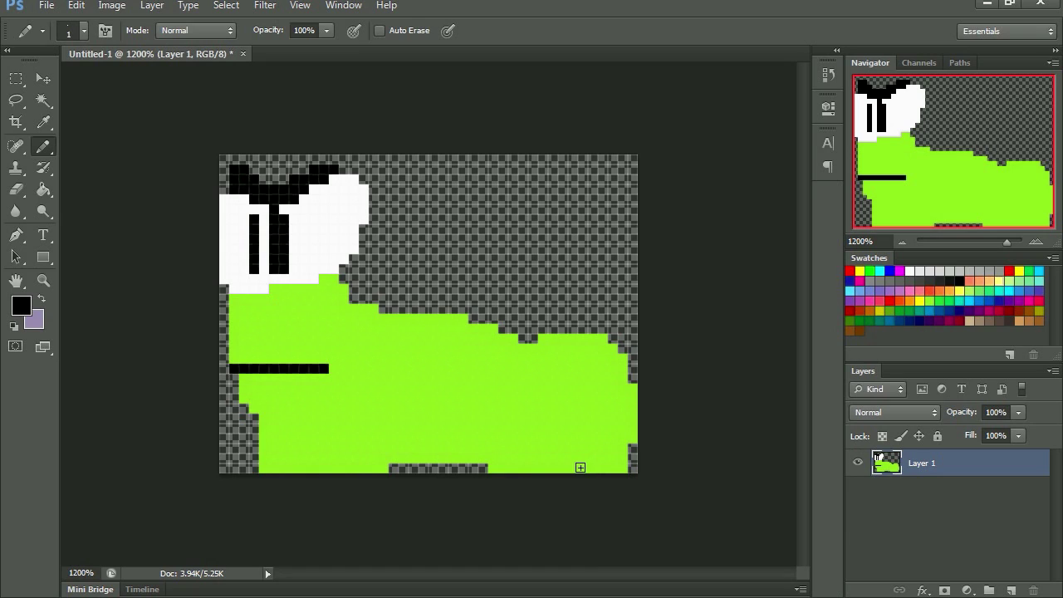
- Paint two darker green (81bb33) spots on the worm's body
{"action": "key", "text": "i"}
{"action": "left_click", "coordinate": [484, 382]}
{"action": "left_click", "coordinate": [21, 306]}
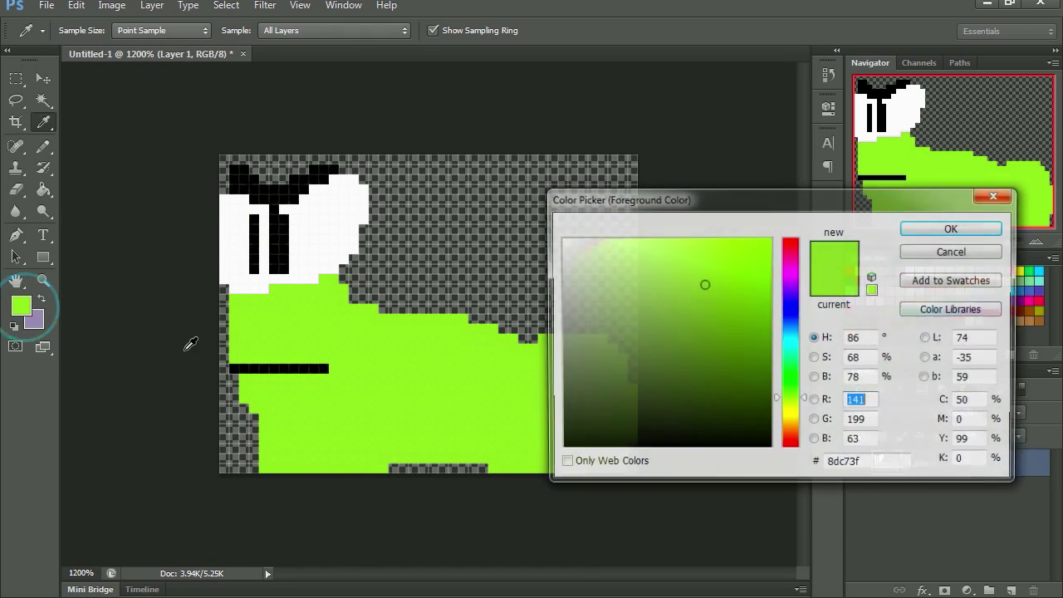
{"action": "left_click", "coordinate": [713, 294]}
{"action": "left_click", "coordinate": [947, 230]}
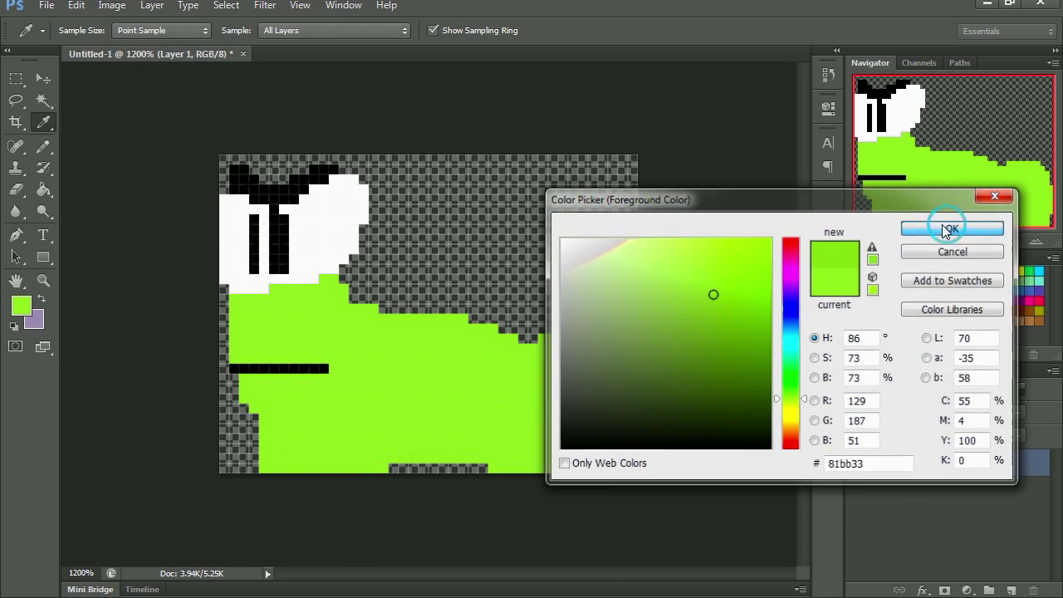
{"action": "key", "text": "b"}
{"action": "left_click", "coordinate": [482, 337]}
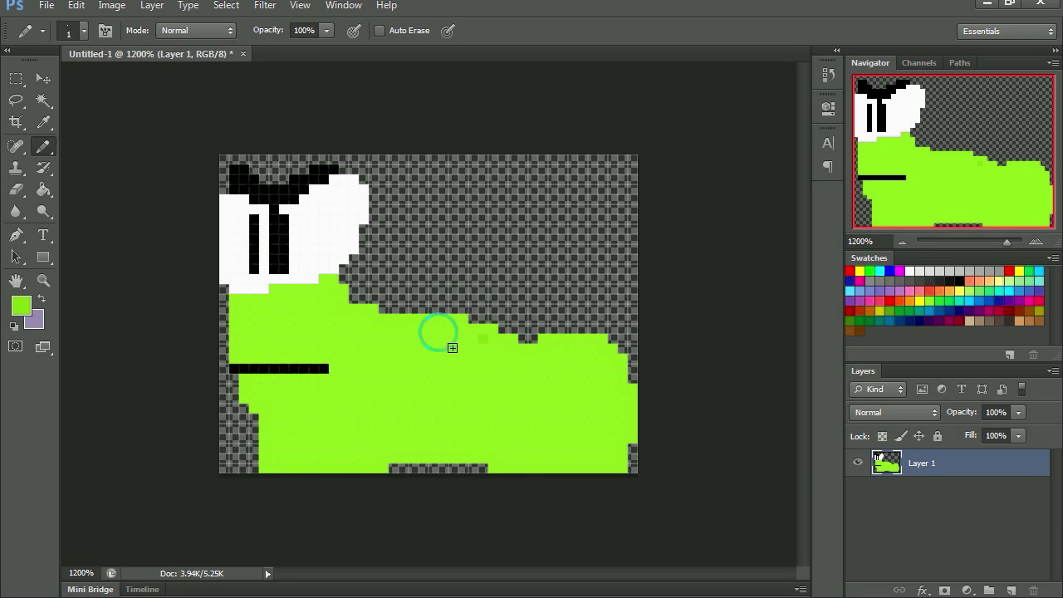
{"action": "left_click", "coordinate": [452, 348]}
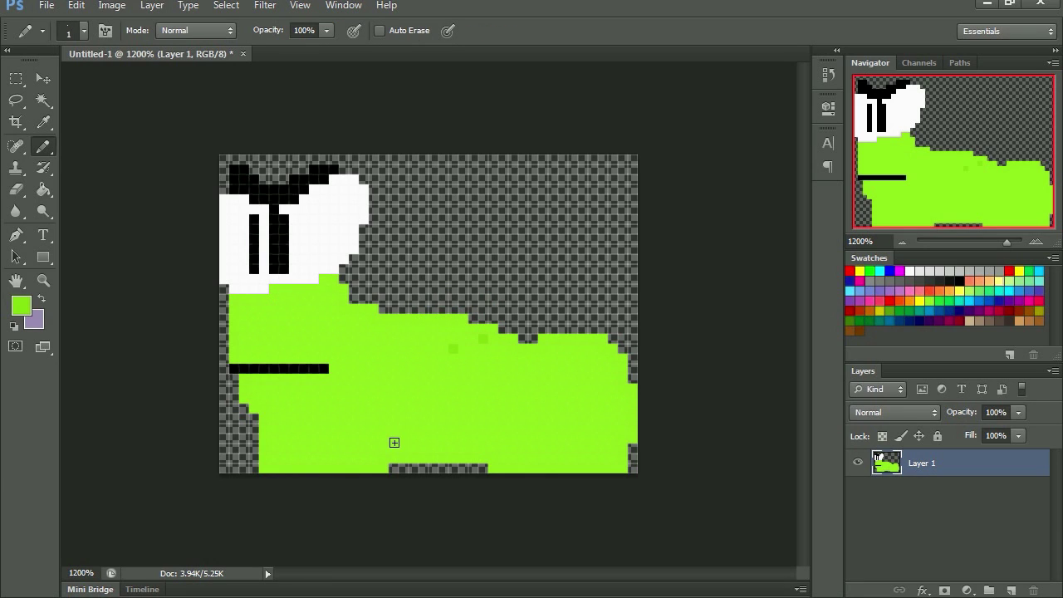
- Add more dark-green (6a9d26) spots on the body, undoing the last one
{"action": "left_click", "coordinate": [22, 309]}
{"action": "left_click", "coordinate": [719, 319]}
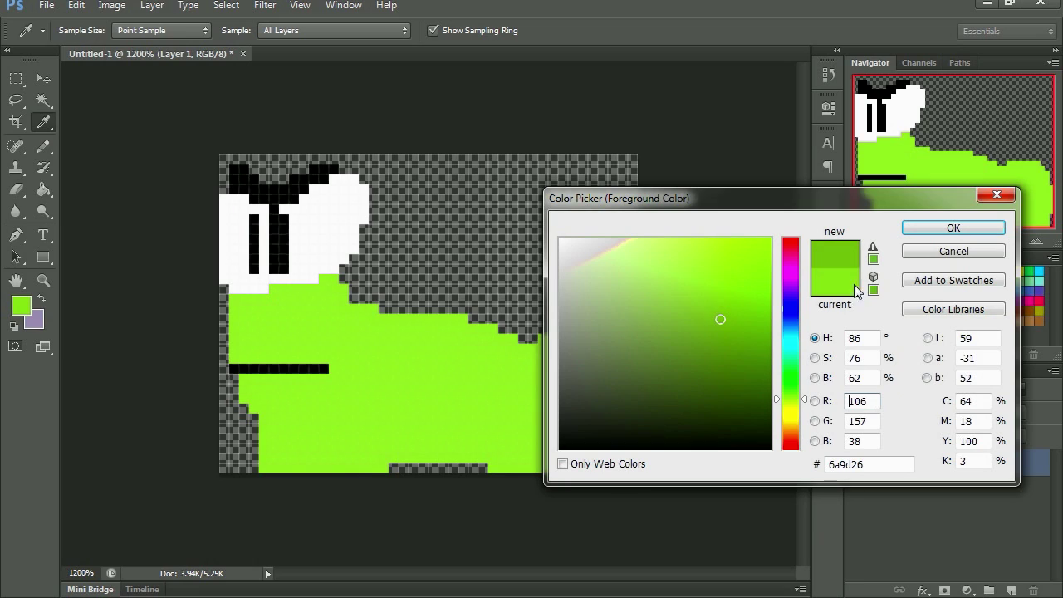
{"action": "left_click", "coordinate": [922, 227]}
{"action": "key", "text": "b"}
{"action": "left_click", "coordinate": [407, 334]}
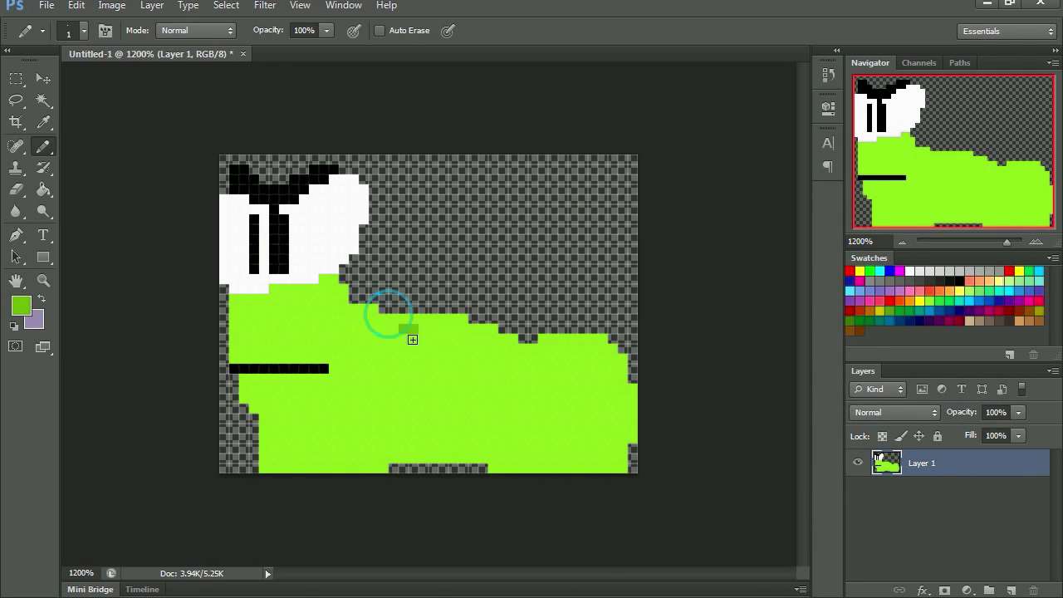
{"action": "left_click_drag", "start_coordinate": [463, 339], "coordinate": [456, 353]}
{"action": "left_click", "coordinate": [418, 383]}
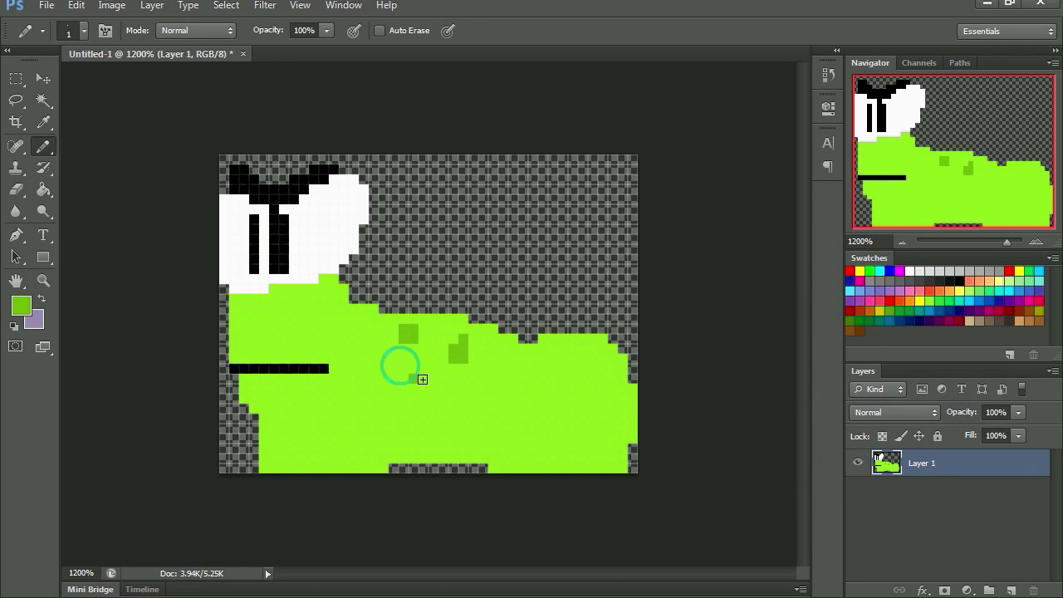
{"action": "left_click", "coordinate": [453, 338]}
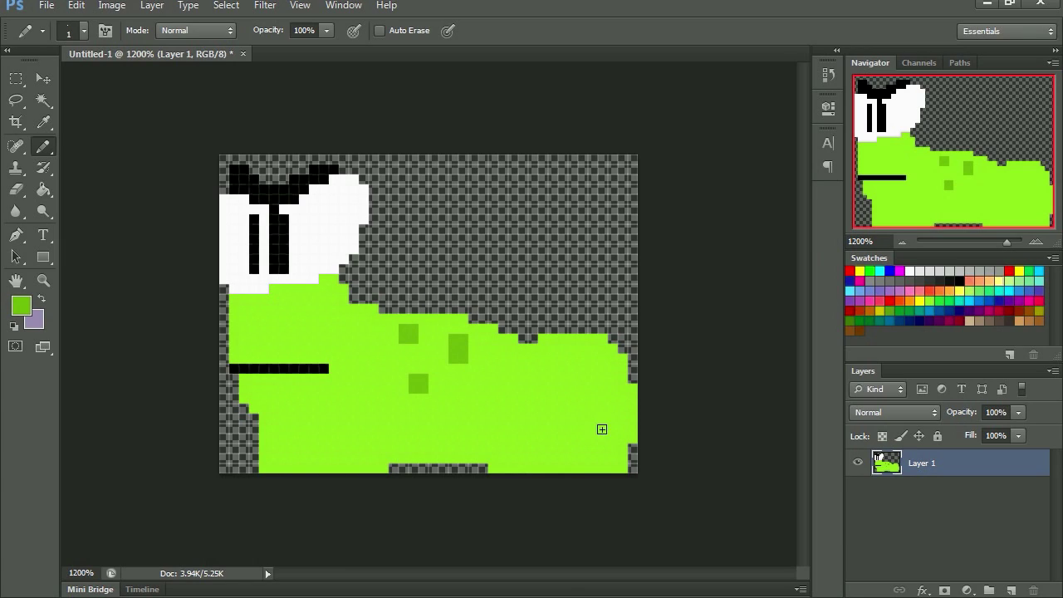
{"action": "left_click", "coordinate": [602, 394]}
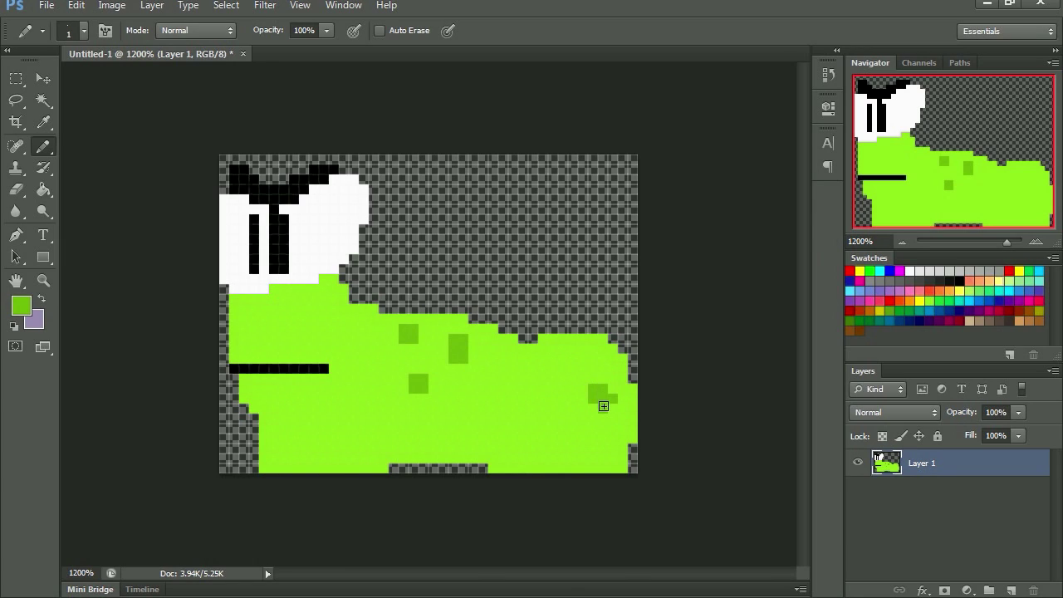
{"action": "key", "text": "ctrl+z"}
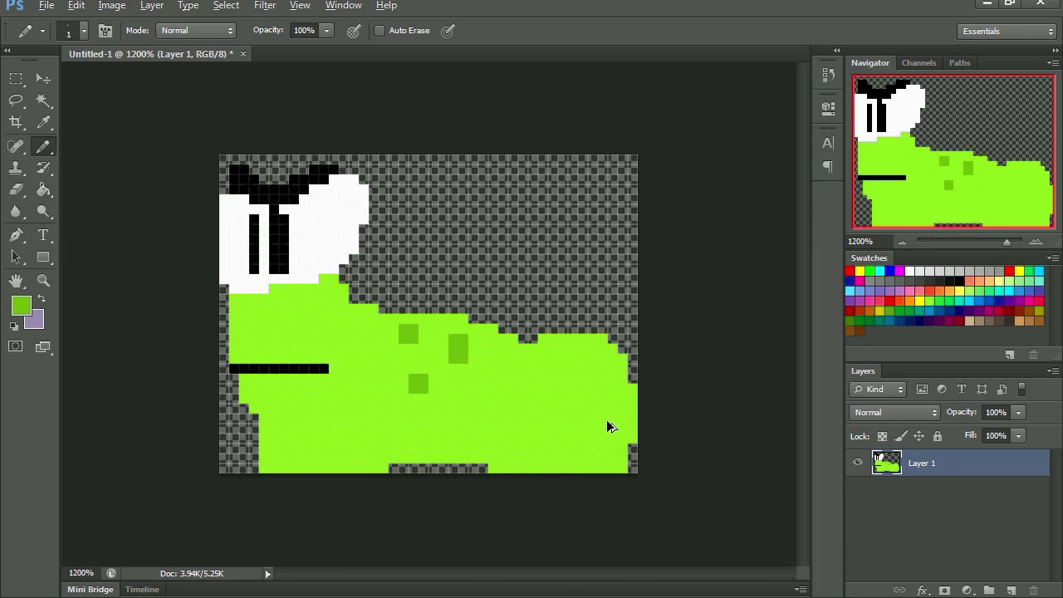
- Duplicate Layer 1 as Layer 1 copy, delete the empty Layer 2, and hide Layer 1
{"action": "left_click", "coordinate": [1009, 591]}
{"action": "left_click", "coordinate": [939, 489]}
{"action": "right_click", "coordinate": [939, 489]}
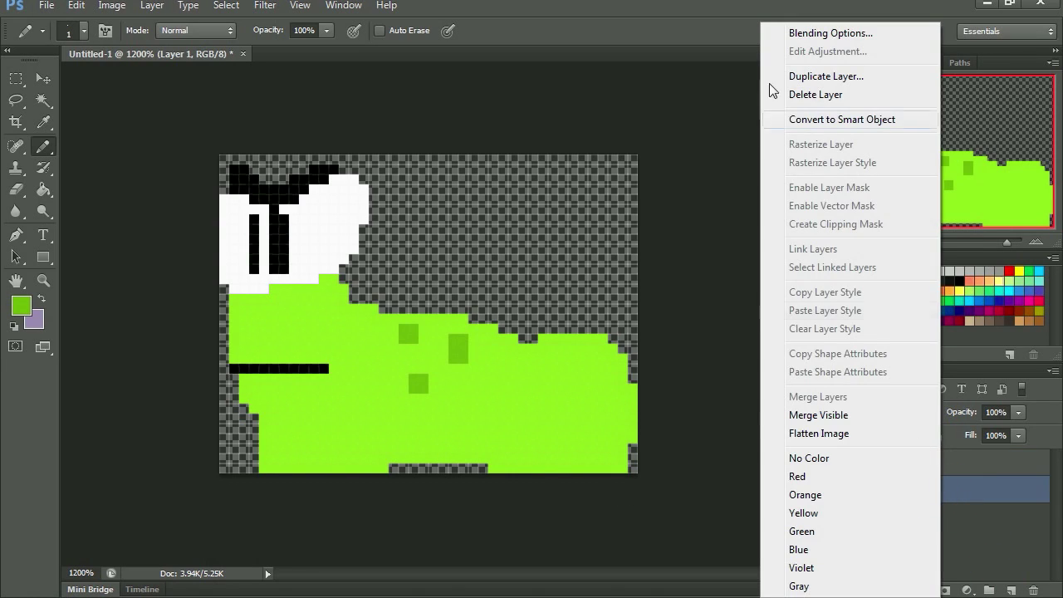
{"action": "left_click", "coordinate": [793, 76]}
{"action": "left_click", "coordinate": [676, 173]}
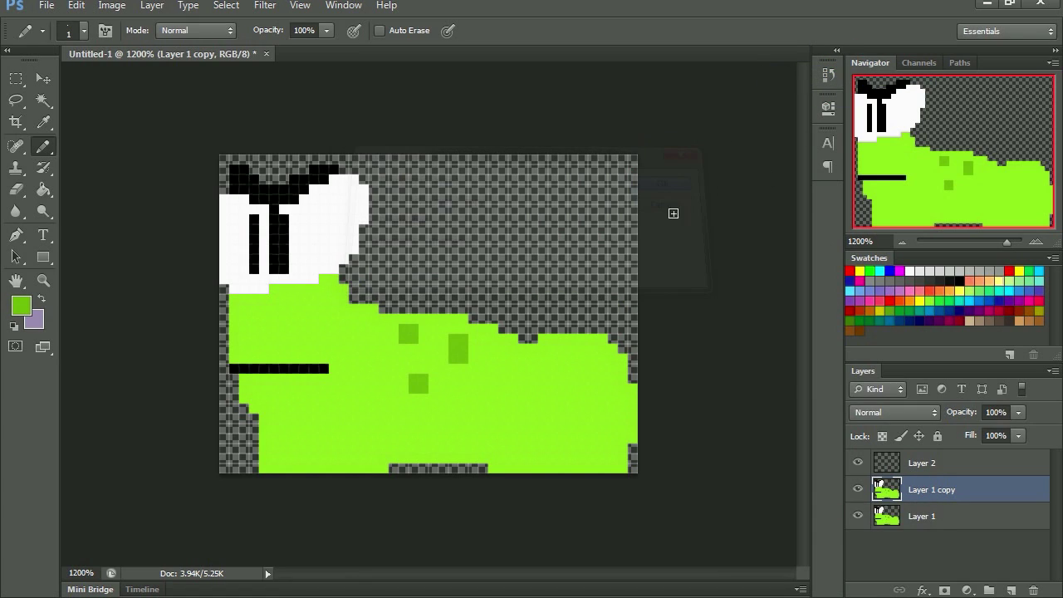
{"action": "left_click", "coordinate": [922, 463]}
{"action": "left_click", "coordinate": [1033, 590]}
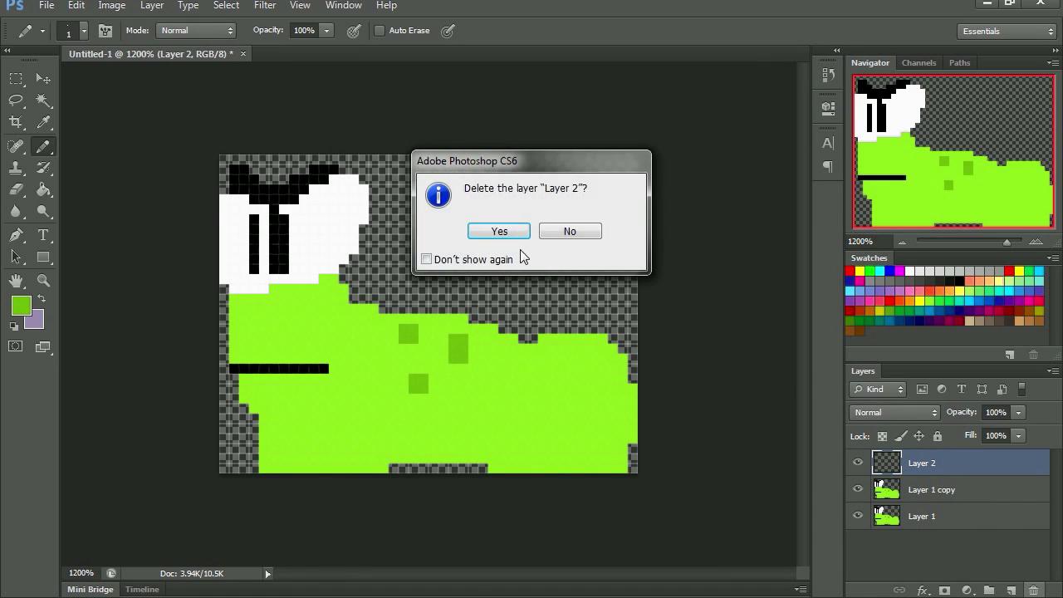
{"action": "left_click", "coordinate": [499, 232]}
{"action": "left_click", "coordinate": [858, 490]}
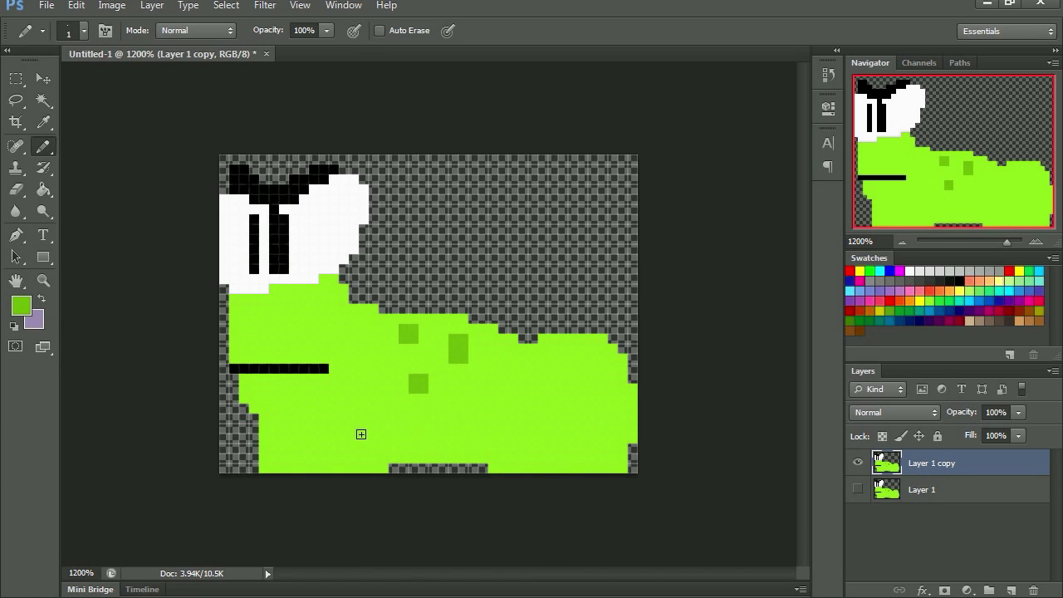
- Shorten the worm by shifting its left half right and its right part left
{"action": "left_click", "coordinate": [16, 79]}
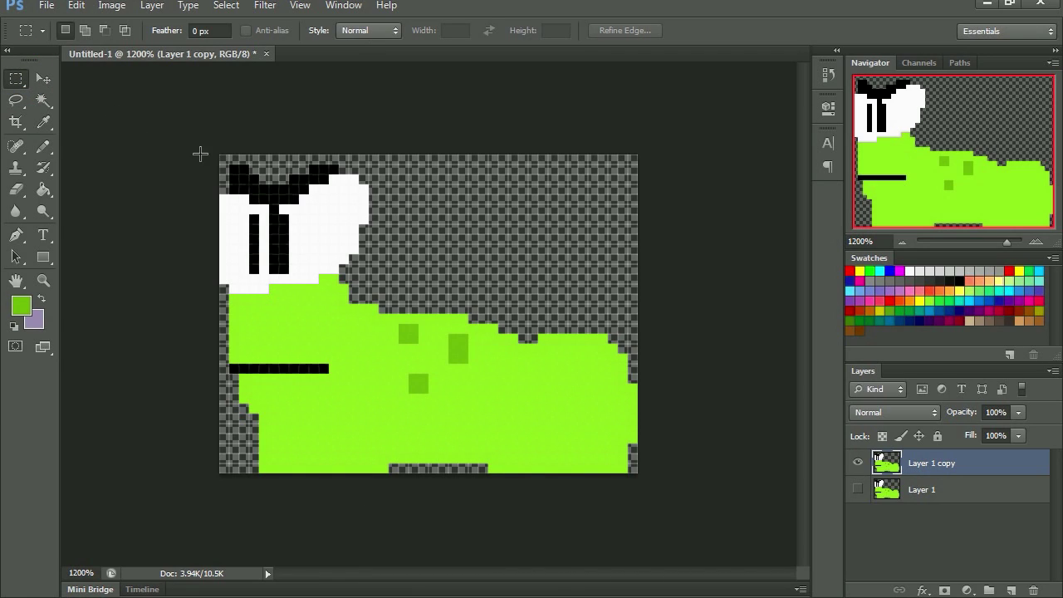
{"action": "mouse_move", "coordinate": [182, 124]}
{"action": "left_mouse_down"}
{"action": "mouse_move", "coordinate": [357, 452]}
{"action": "mouse_move", "coordinate": [419, 515]}
{"action": "mouse_move", "coordinate": [438, 515]}
{"action": "left_mouse_up"}
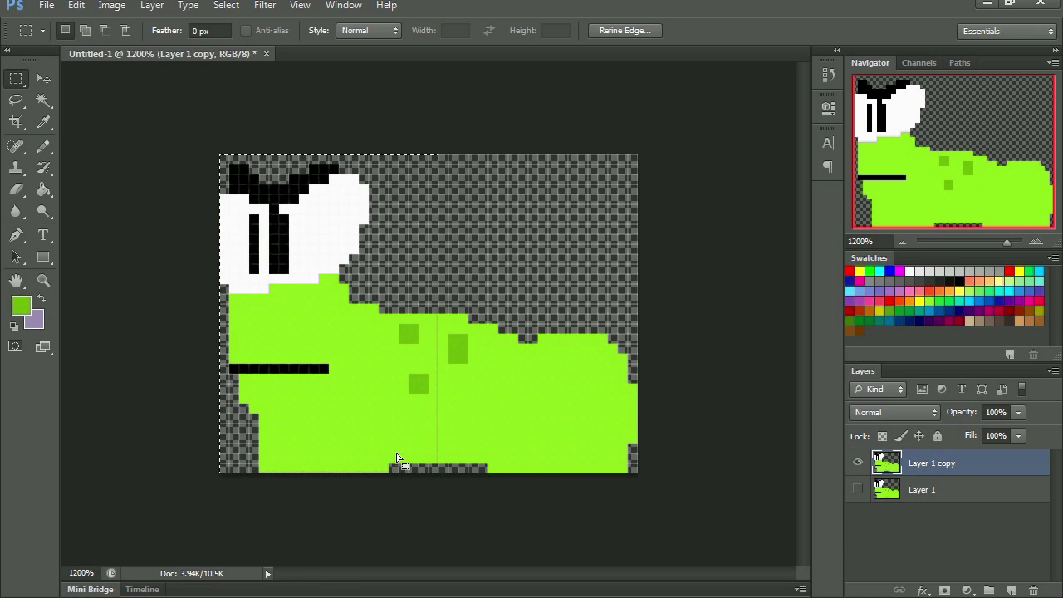
{"action": "key", "text": "v"}
{"action": "left_click_drag", "start_coordinate": [397, 387], "coordinate": [439, 391]}
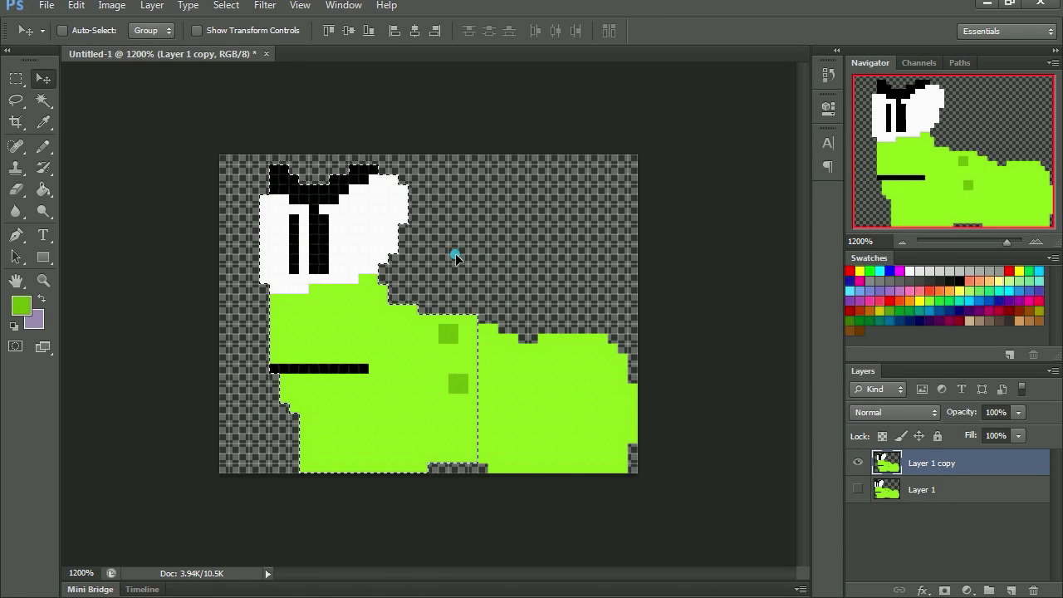
{"action": "left_click", "coordinate": [15, 78]}
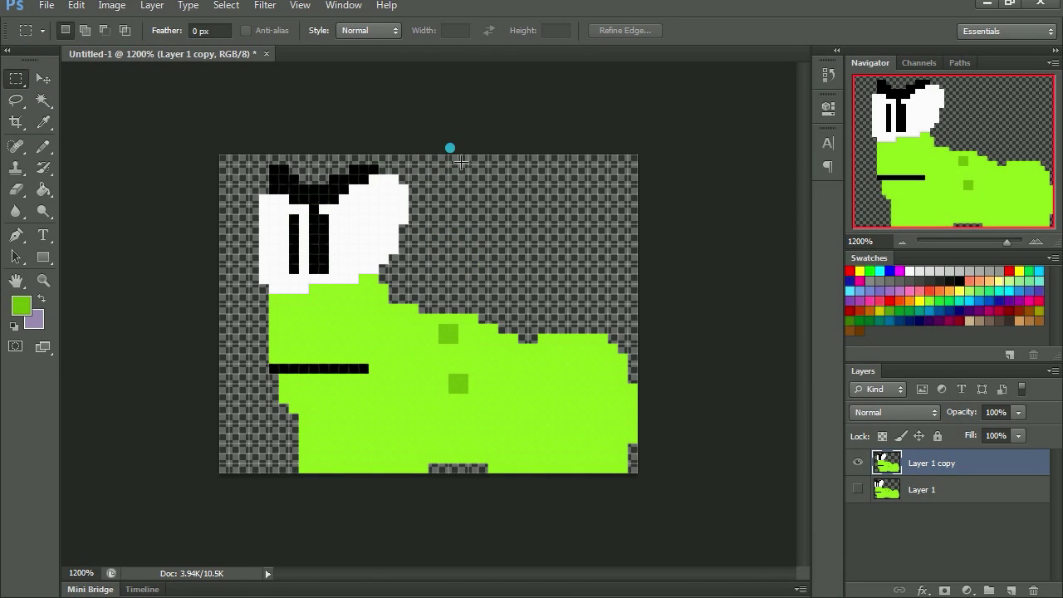
{"action": "left_click_drag", "start_coordinate": [459, 166], "coordinate": [646, 496]}
{"action": "left_click_drag", "start_coordinate": [591, 418], "coordinate": [573, 434]}
{"action": "key", "text": "v"}
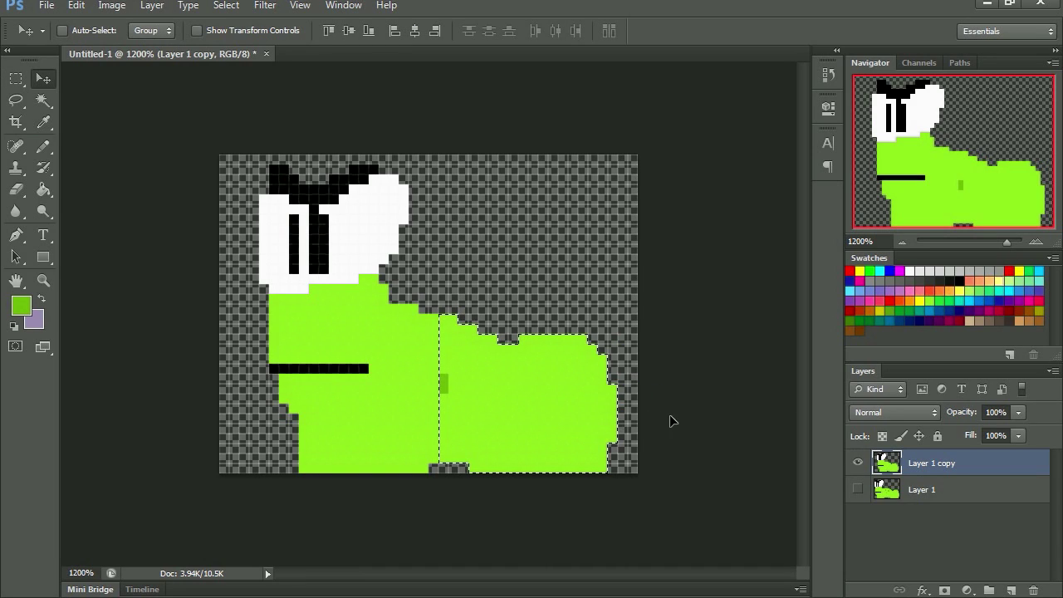
{"action": "left_click", "coordinate": [675, 423]}
{"action": "key", "text": "ctrl+d"}
- Pencil a rounded hump outline above the body and fill it with green
{"action": "key", "text": "b"}
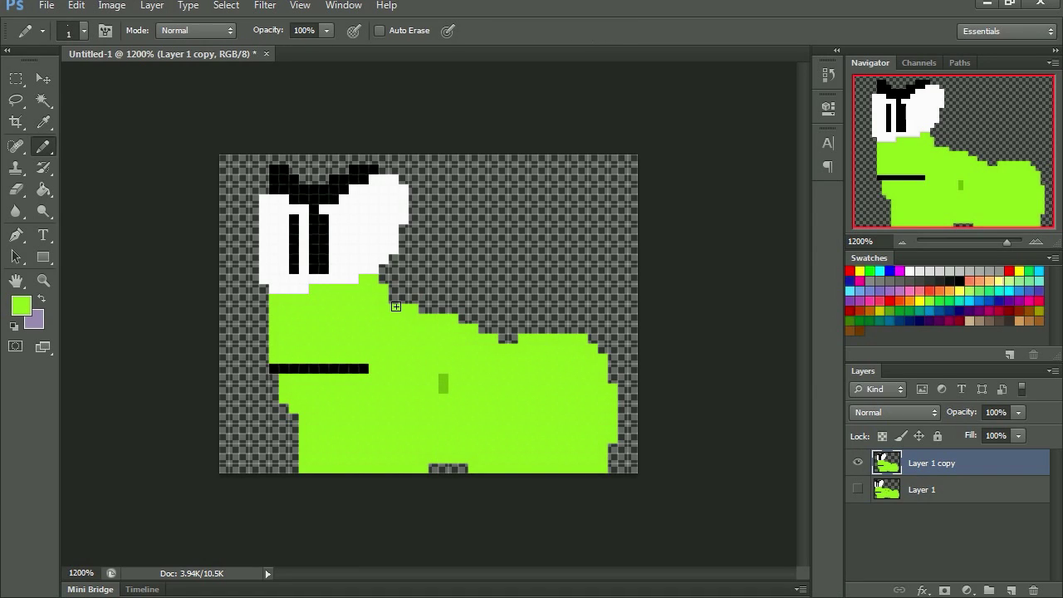
{"action": "mouse_move", "coordinate": [395, 307]}
{"action": "left_mouse_down"}
{"action": "mouse_move", "coordinate": [473, 265]}
{"action": "mouse_move", "coordinate": [521, 270]}
{"action": "mouse_move", "coordinate": [598, 355]}
{"action": "left_mouse_up"}
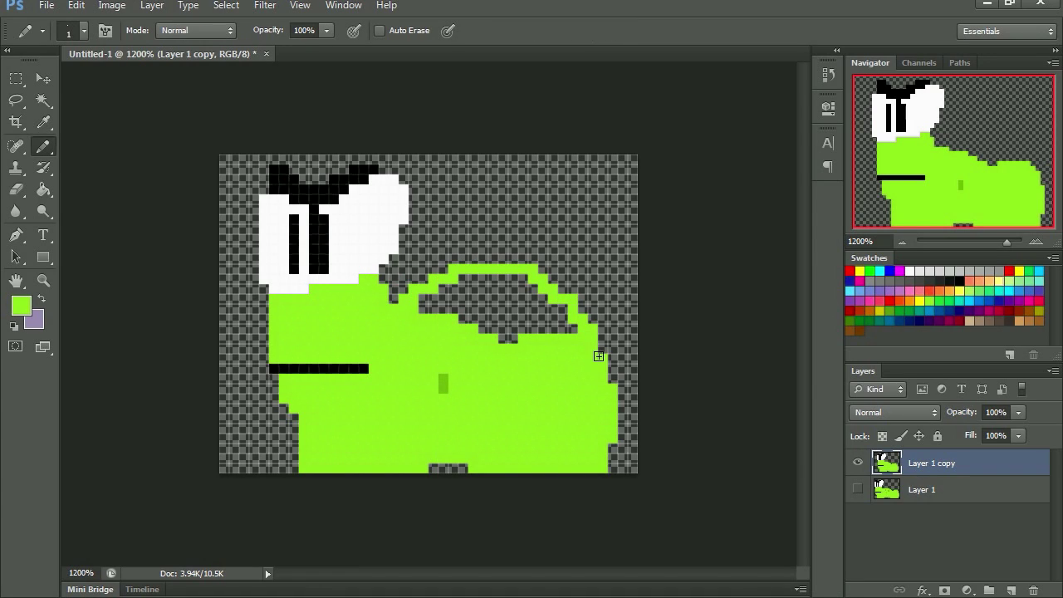
{"action": "key", "text": "g"}
{"action": "left_click", "coordinate": [504, 331]}
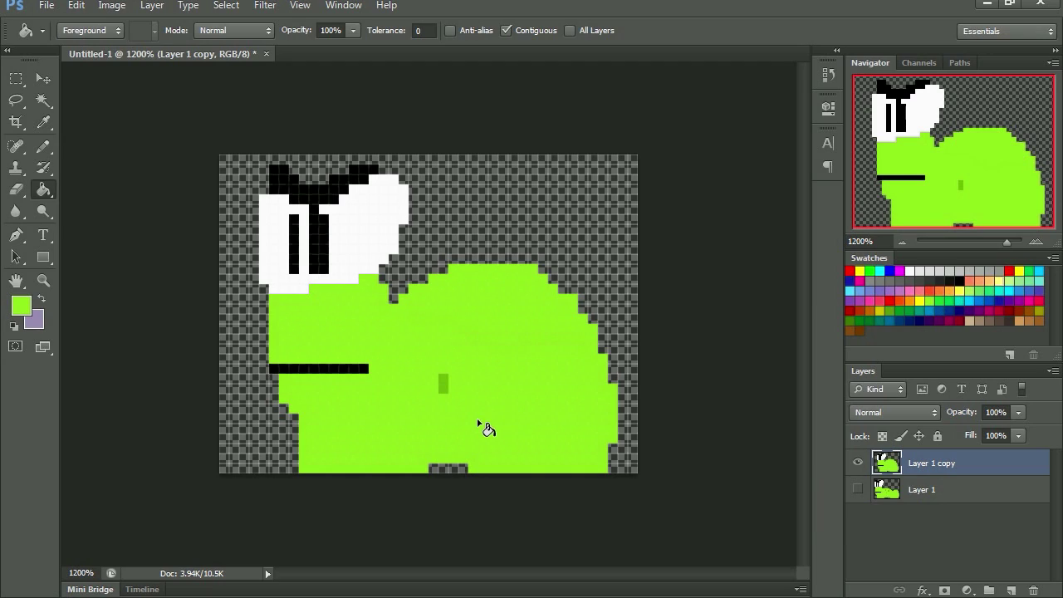
- Erase a small gap under the middle of the worm's body with a smaller eraser
{"action": "key", "text": "e"}
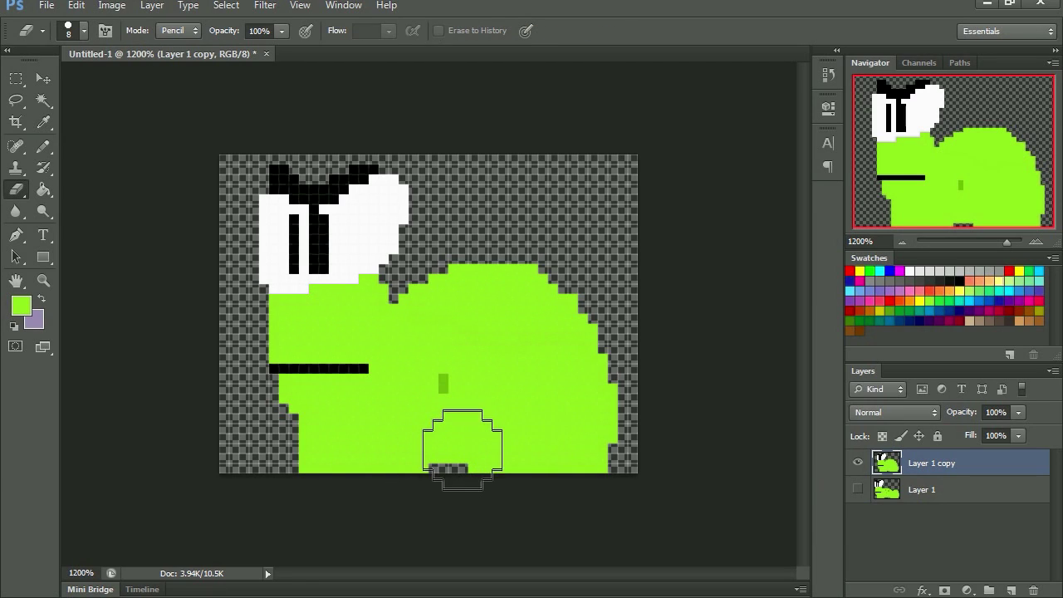
{"action": "key", "text": "bracketleft"}
{"action": "key", "text": "bracketleft"}
{"action": "key", "text": "bracketleft"}
{"action": "key", "text": "bracketleft"}
{"action": "key", "text": "bracketleft"}
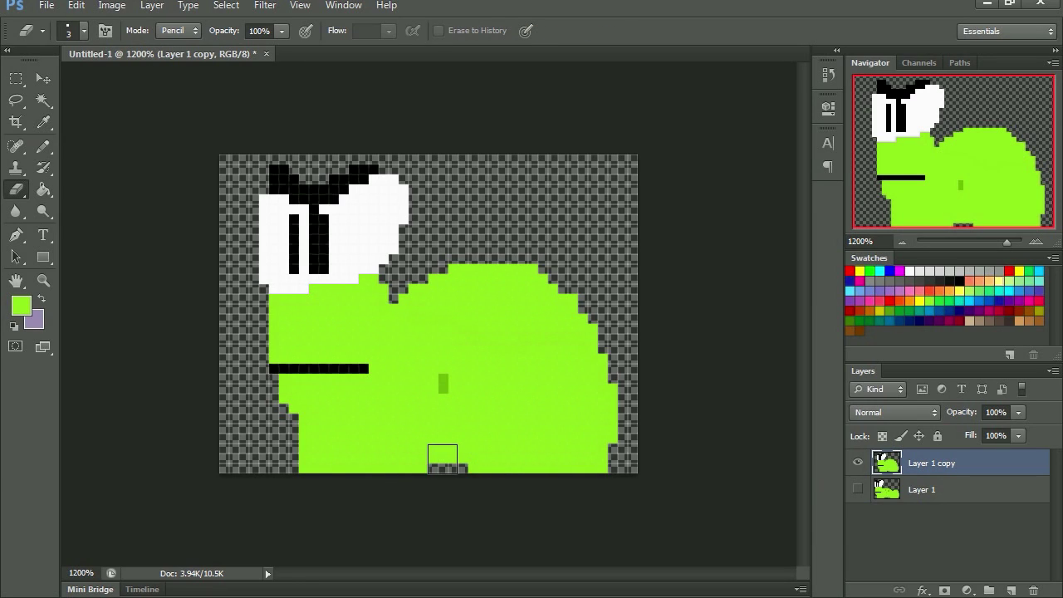
{"action": "left_click", "coordinate": [447, 452]}
{"action": "mouse_move", "coordinate": [447, 451]}
{"action": "left_mouse_down"}
{"action": "mouse_move", "coordinate": [480, 465]}
{"action": "mouse_move", "coordinate": [470, 477]}
{"action": "mouse_move", "coordinate": [434, 461]}
{"action": "left_mouse_up"}
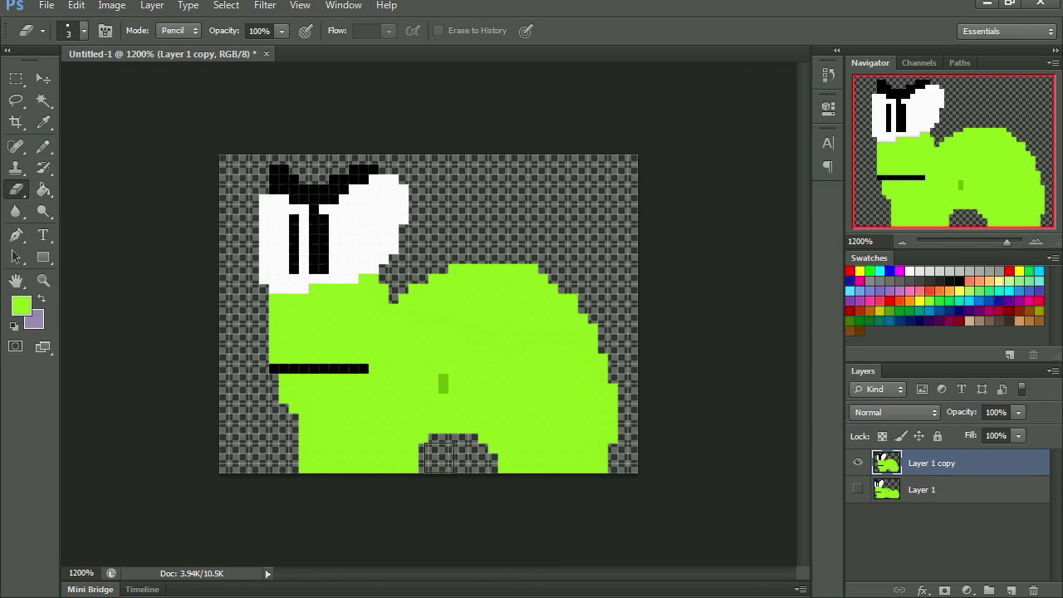
- Sample the dark green and paint a 2x2 spot plus more dark spots on the body
{"action": "key", "text": "i"}
{"action": "left_click", "coordinate": [444, 385]}
{"action": "key", "text": "b"}
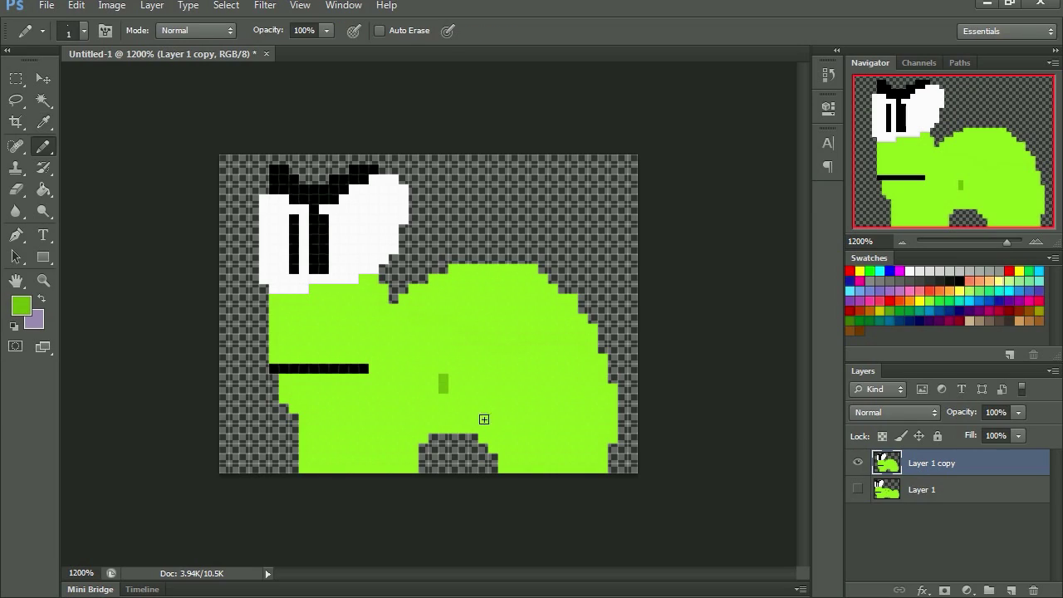
{"action": "left_click_drag", "start_coordinate": [447, 382], "coordinate": [450, 389]}
{"action": "left_click_drag", "start_coordinate": [468, 313], "coordinate": [479, 299]}
{"action": "left_click_drag", "start_coordinate": [424, 309], "coordinate": [444, 319]}
{"action": "left_click_drag", "start_coordinate": [443, 349], "coordinate": [453, 369]}
- Trim the extra dark pixels back with bright green, then view the original worm frame
{"action": "key", "text": "i"}
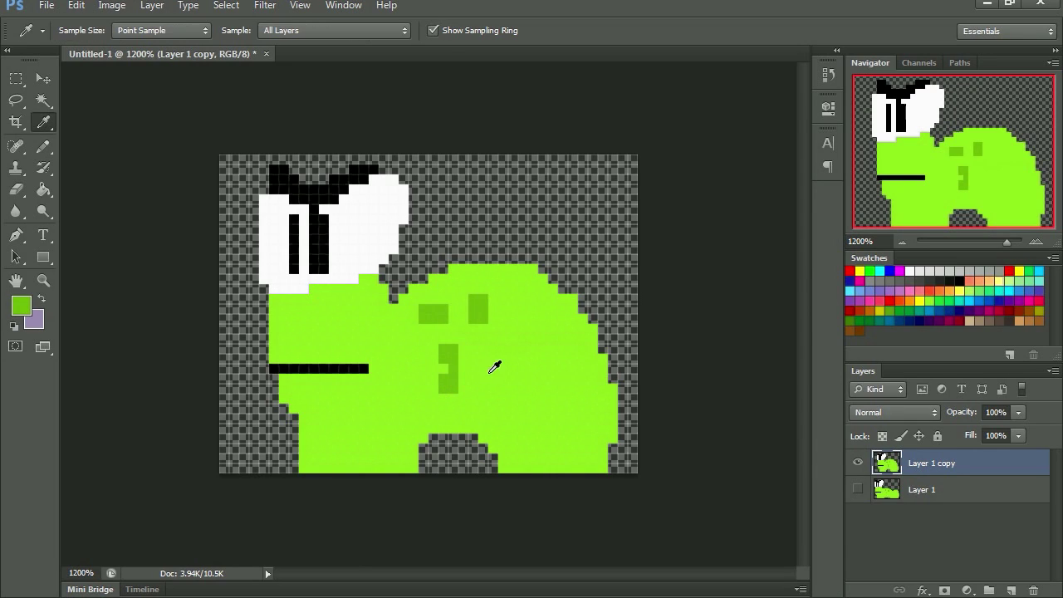
{"action": "left_click", "coordinate": [491, 369]}
{"action": "left_click", "coordinate": [450, 383]}
{"action": "key", "text": "b"}
{"action": "left_click_drag", "start_coordinate": [449, 383], "coordinate": [448, 373]}
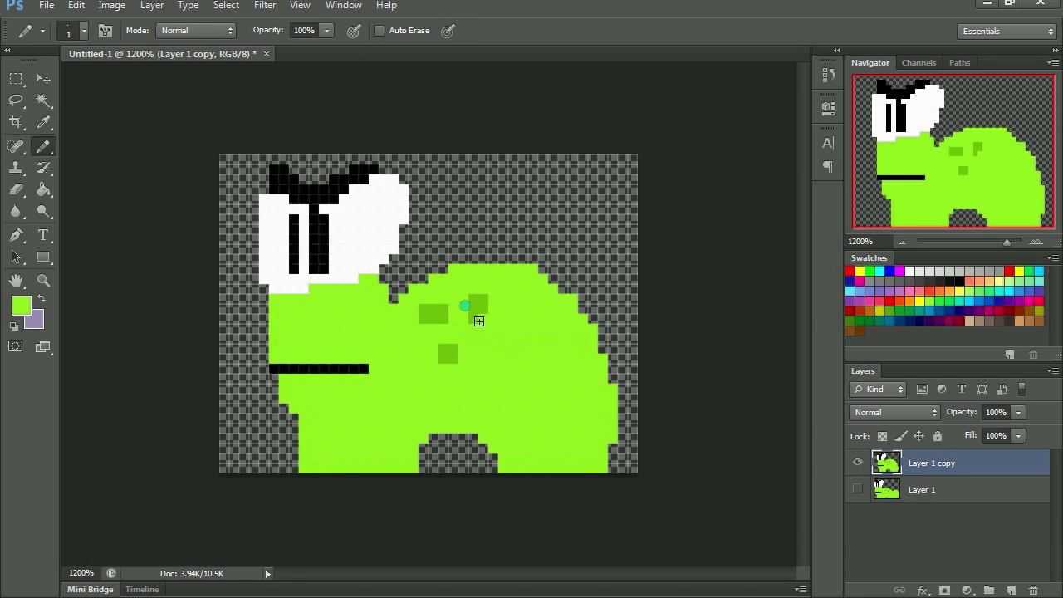
{"action": "left_click_drag", "start_coordinate": [487, 319], "coordinate": [446, 307]}
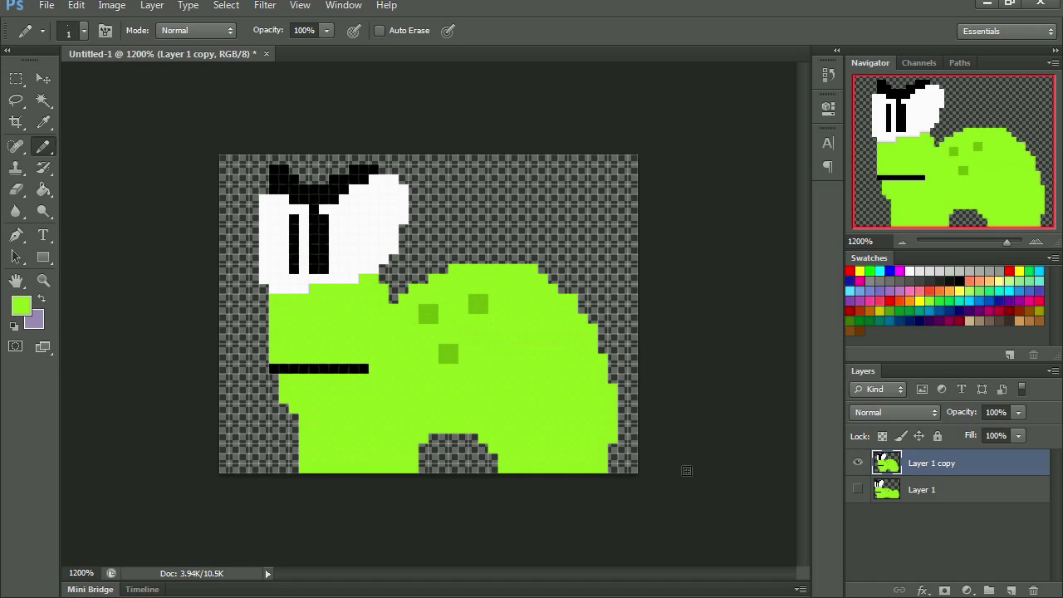
{"action": "left_click", "coordinate": [858, 490], "text": "alt"}
- Flip back and forth between Layer 1 and Layer 1 copy to compare the worm frames
{"action": "left_click", "coordinate": [860, 492], "text": "alt"}
{"action": "left_click", "coordinate": [861, 491], "text": "alt"}
{"action": "left_click", "coordinate": [860, 463], "text": "alt"}
{"action": "left_click_drag", "start_coordinate": [873, 501], "coordinate": [875, 499]}
{"action": "left_click", "coordinate": [861, 491], "text": "alt"}
{"action": "left_click", "coordinate": [861, 463], "text": "alt"}
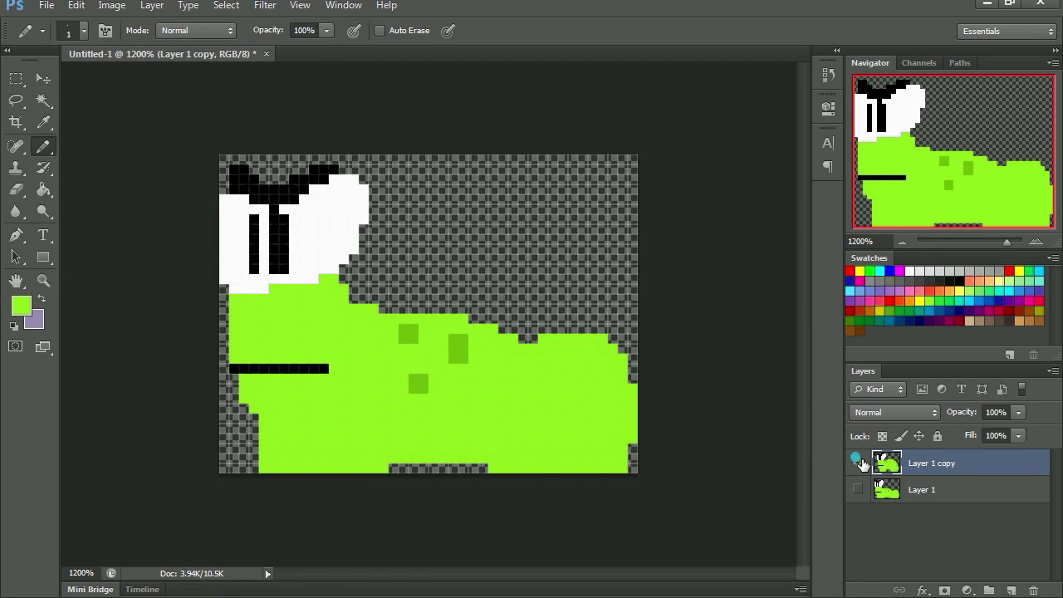
{"action": "left_click", "coordinate": [860, 491], "text": "alt"}
{"action": "left_click", "coordinate": [861, 490], "text": "alt"}
{"action": "left_click", "coordinate": [859, 508]}
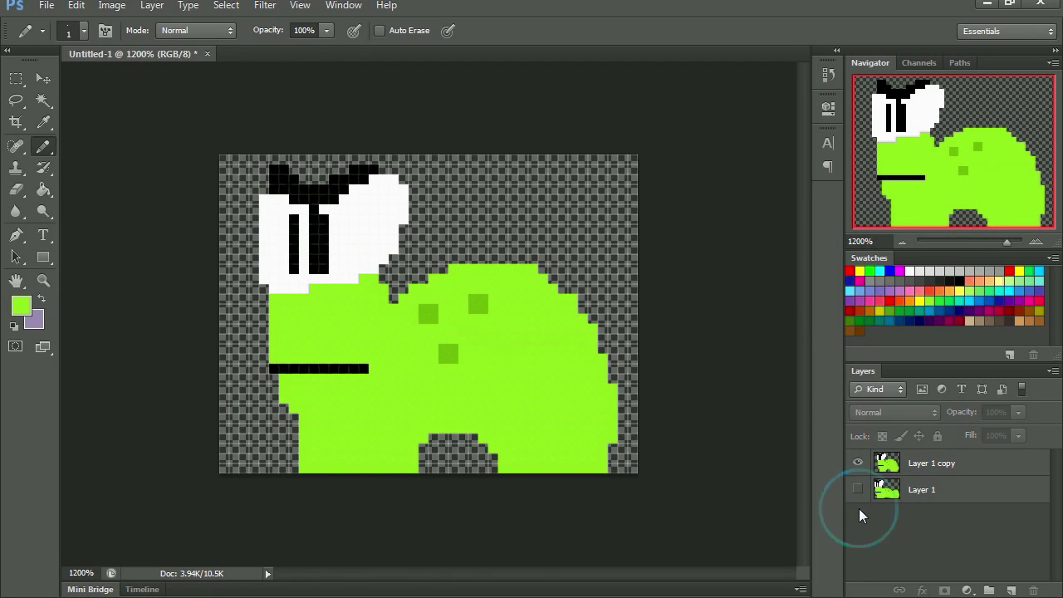
{"action": "left_click", "coordinate": [858, 490], "text": "alt"}
{"action": "left_click", "coordinate": [859, 464], "text": "alt"}
{"action": "left_click", "coordinate": [859, 489], "text": "alt"}
{"action": "left_click", "coordinate": [860, 463], "text": "alt"}
{"action": "left_click", "coordinate": [859, 490], "text": "alt"}
{"action": "left_click", "coordinate": [859, 488], "text": "alt"}
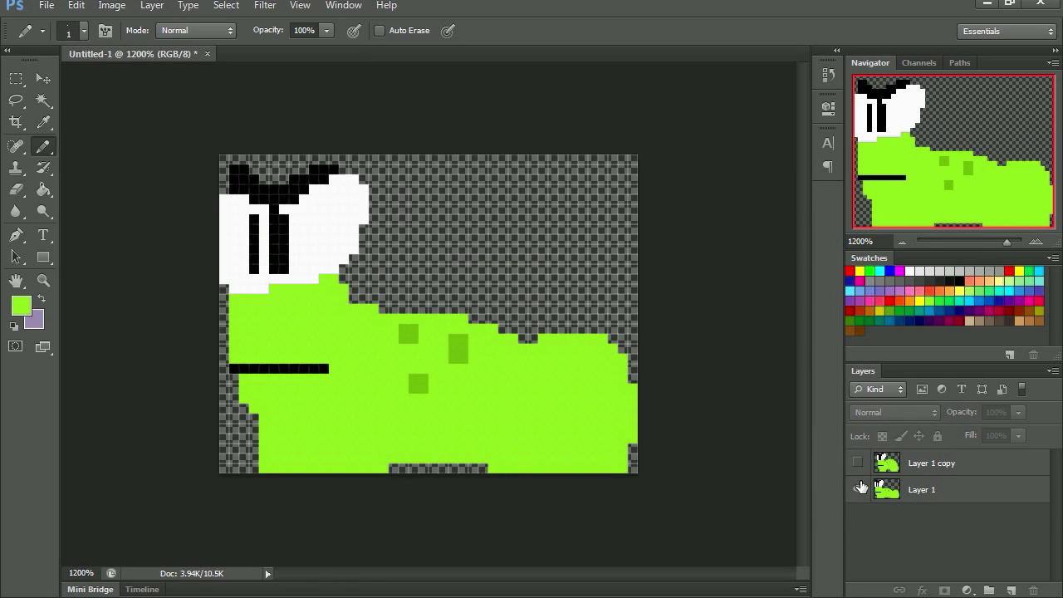
{"action": "left_click", "coordinate": [860, 464], "text": "alt"}
{"action": "left_click", "coordinate": [861, 492], "text": "alt"}
{"action": "left_click", "coordinate": [859, 465], "text": "alt"}
{"action": "left_click", "coordinate": [859, 491], "text": "alt"}
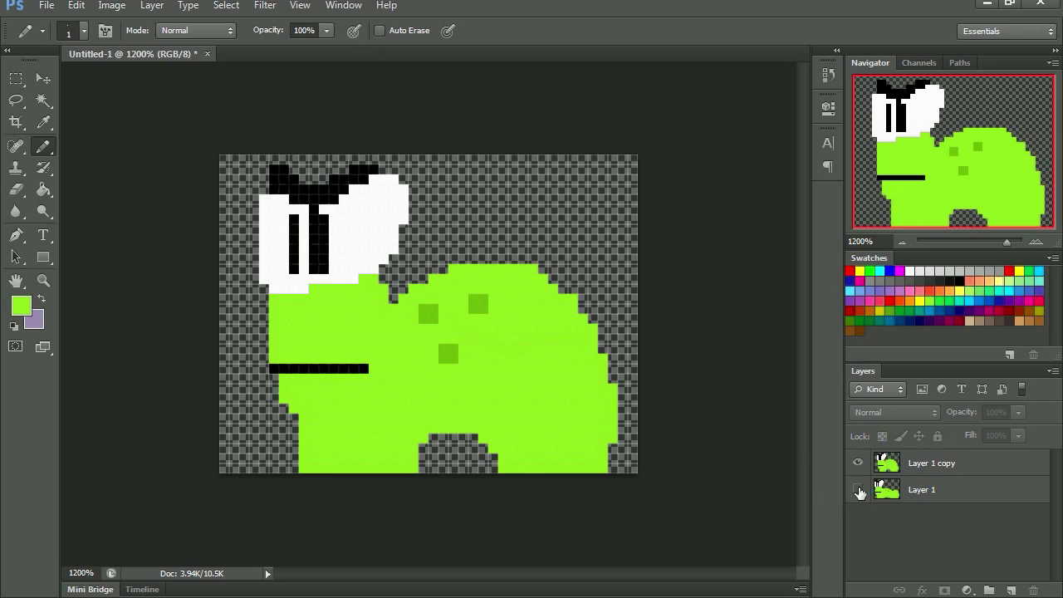
{"action": "left_click", "coordinate": [858, 465], "text": "alt"}
- Show only the original Layer 1, select it, and bring up Save As
{"action": "left_click", "coordinate": [858, 465], "text": "alt"}
{"action": "left_click", "coordinate": [859, 490], "text": "alt"}
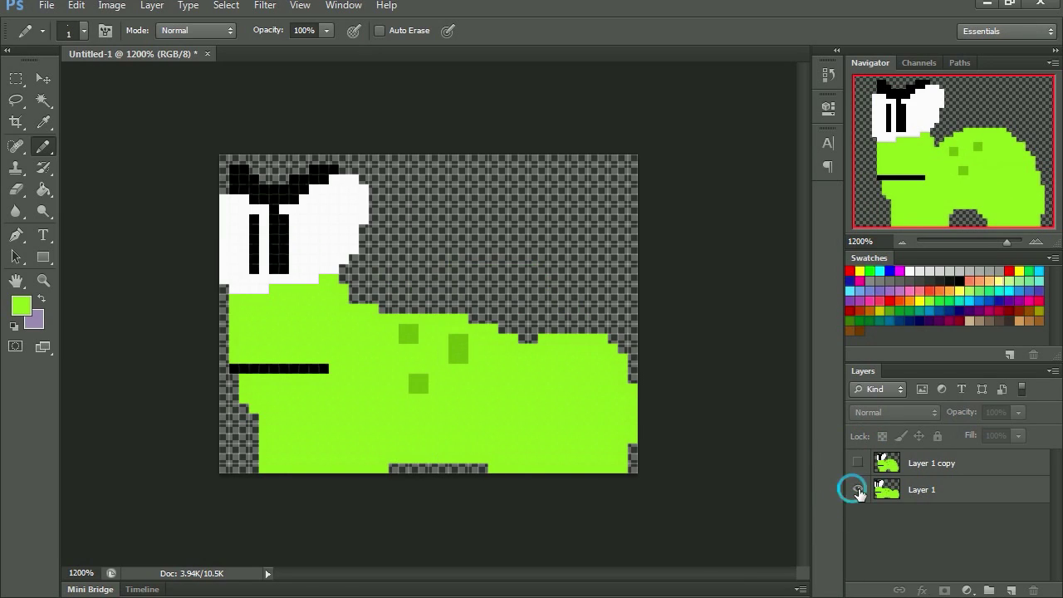
{"action": "left_click", "coordinate": [924, 489]}
{"action": "key", "text": "ctrl+s"}
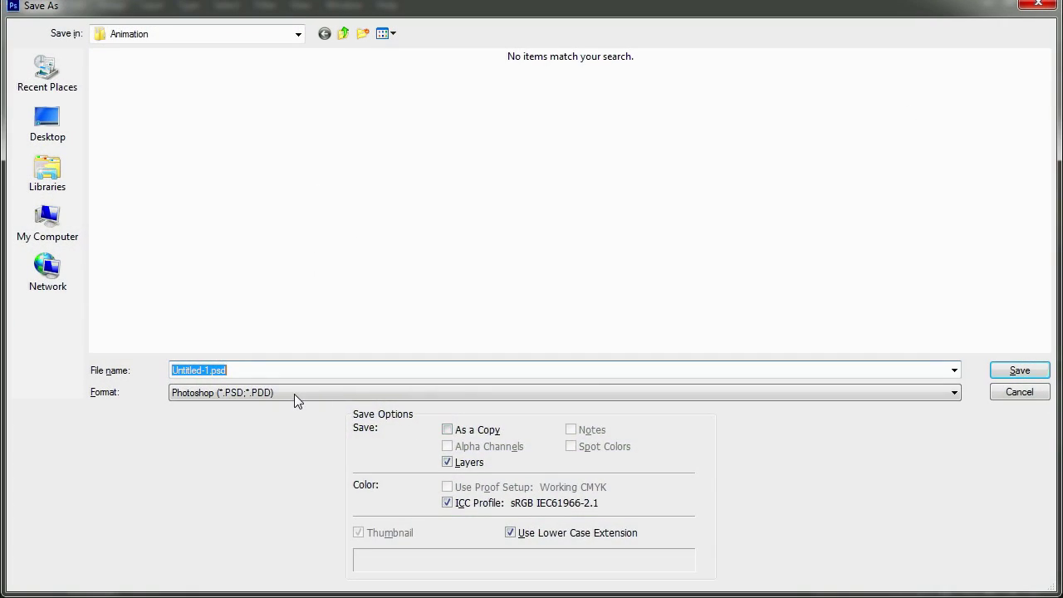
- Save the original worm frame as PNG named leworm1.png
{"action": "left_click", "coordinate": [294, 396]}
{"action": "left_click", "coordinate": [223, 579]}
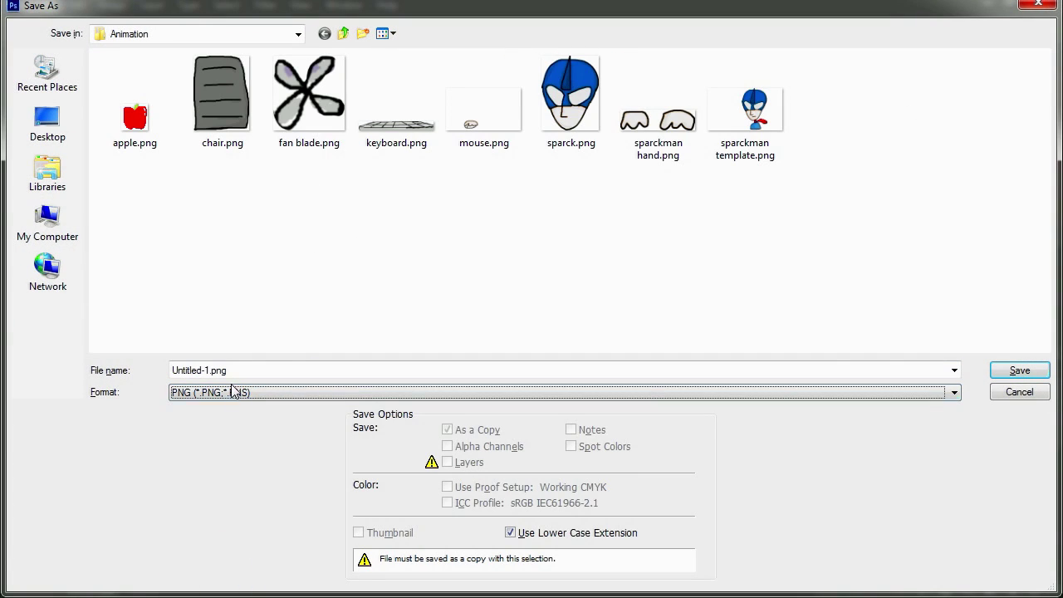
{"action": "left_click", "coordinate": [229, 368]}
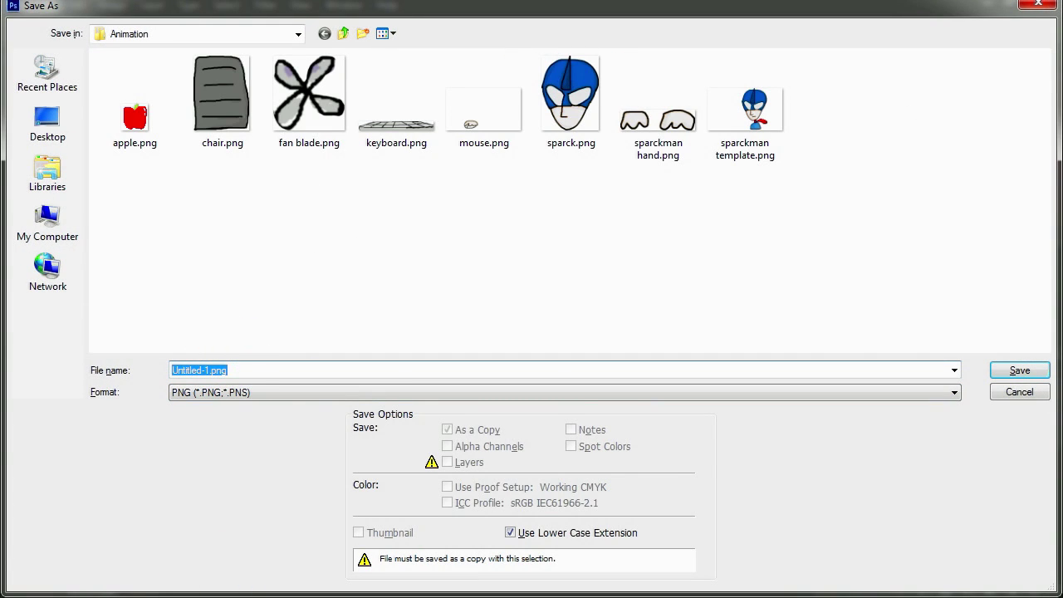
{"action": "type", "text": "leworm1"}
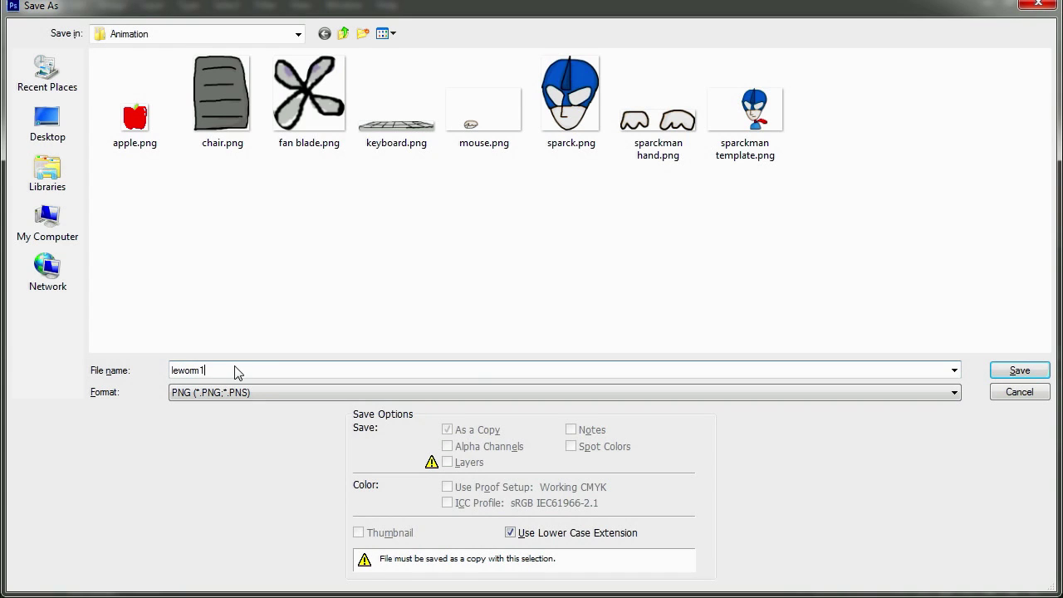
{"action": "key", "text": "Return"}
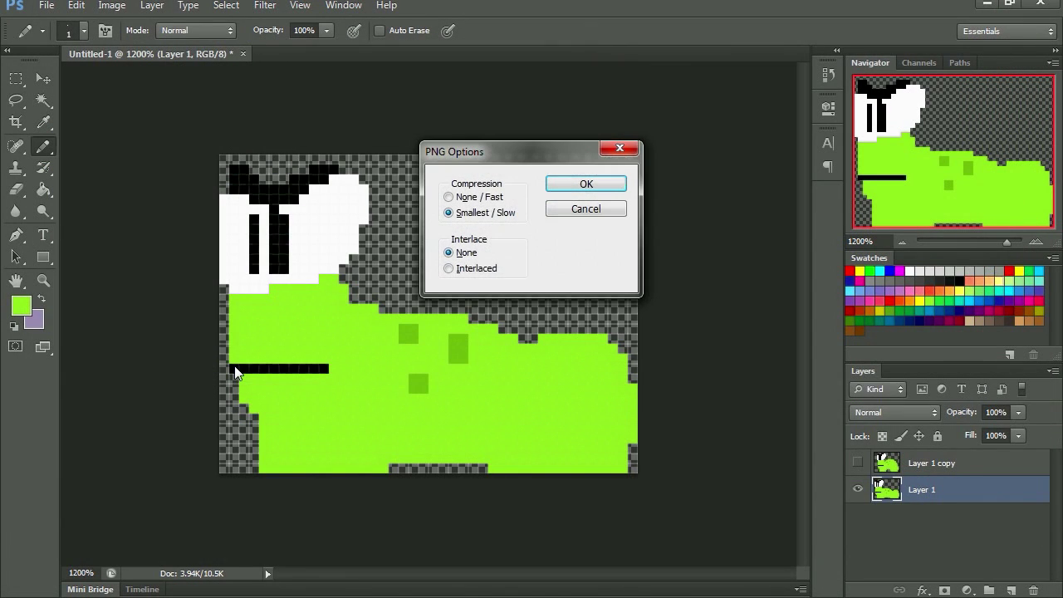
{"action": "left_click", "coordinate": [570, 186]}
- Show only Layer 1 copy and save it as PNG named leworm2.png
{"action": "left_click", "coordinate": [858, 489]}
{"action": "left_click", "coordinate": [859, 463]}
{"action": "left_click", "coordinate": [916, 468]}
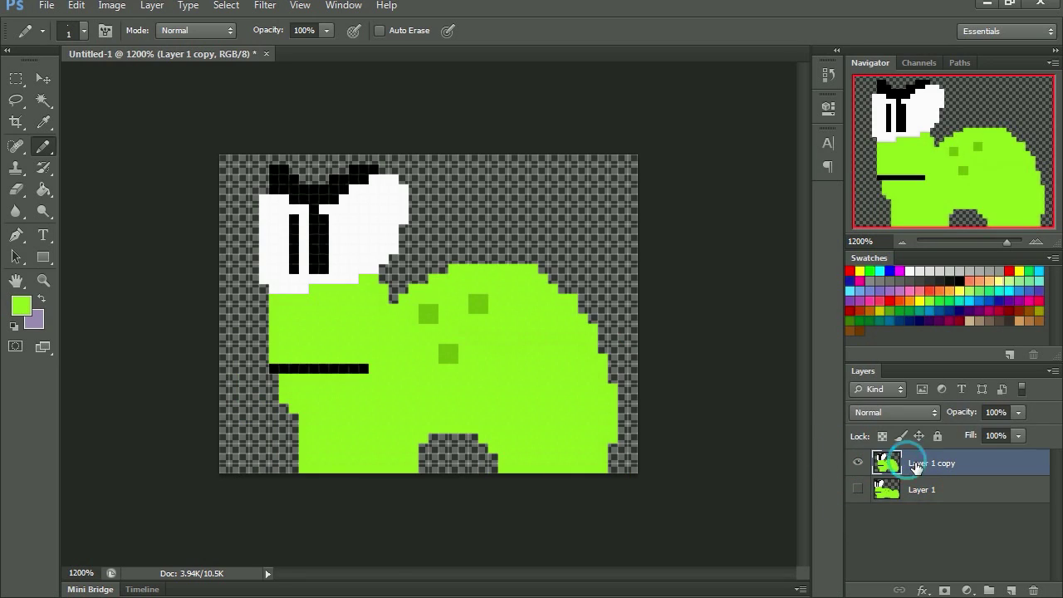
{"action": "key", "text": "ctrl+shift+s"}
{"action": "left_click", "coordinate": [241, 392]}
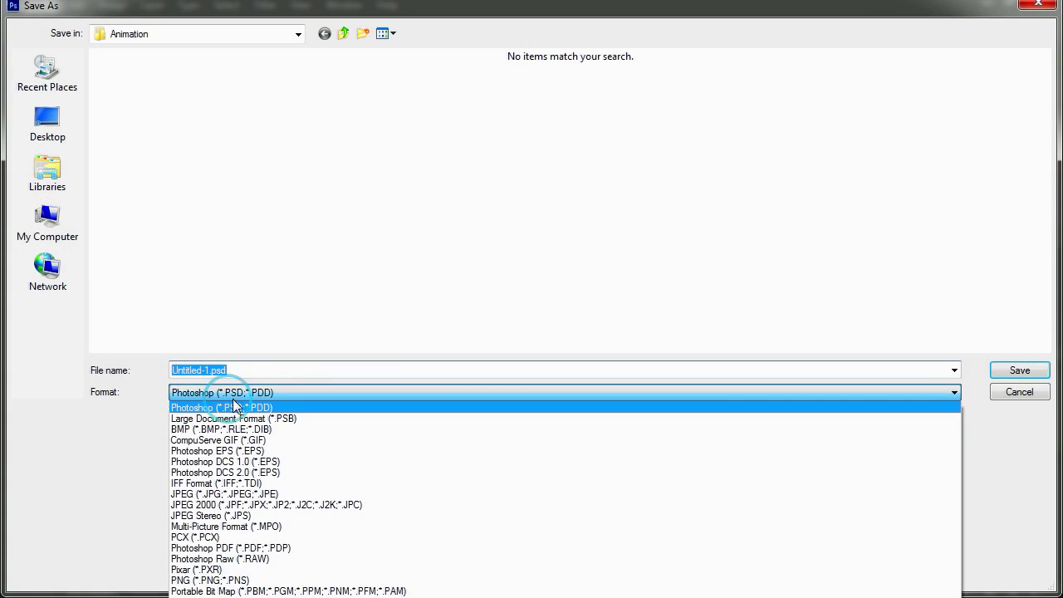
{"action": "left_click", "coordinate": [208, 580]}
{"action": "left_click", "coordinate": [237, 371]}
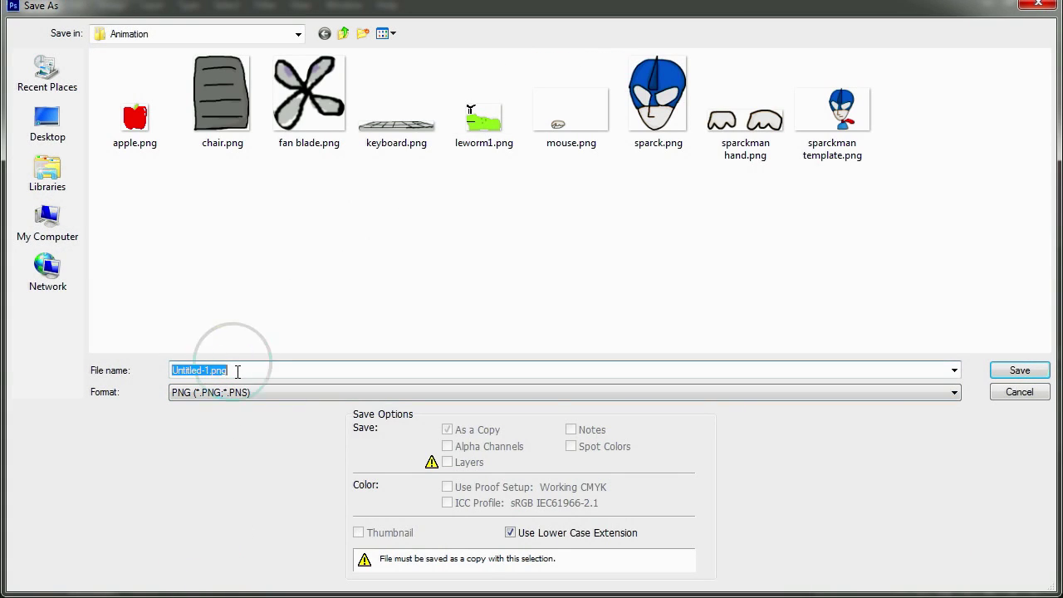
{"action": "left_click", "coordinate": [472, 118]}
{"action": "left_click", "coordinate": [199, 370]}
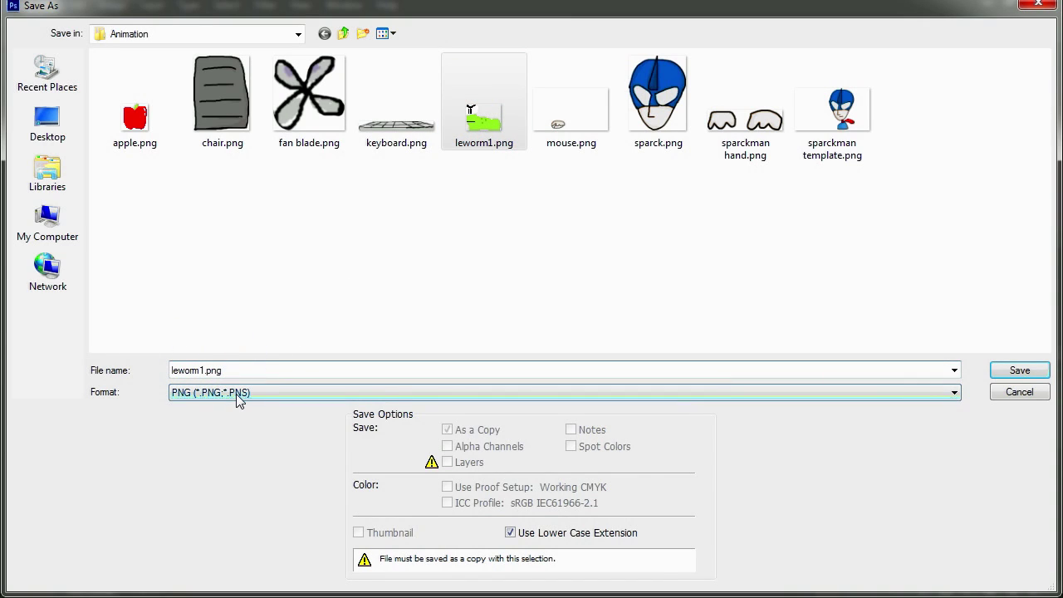
{"action": "key", "text": "BackSpace"}
{"action": "type", "text": "2"}
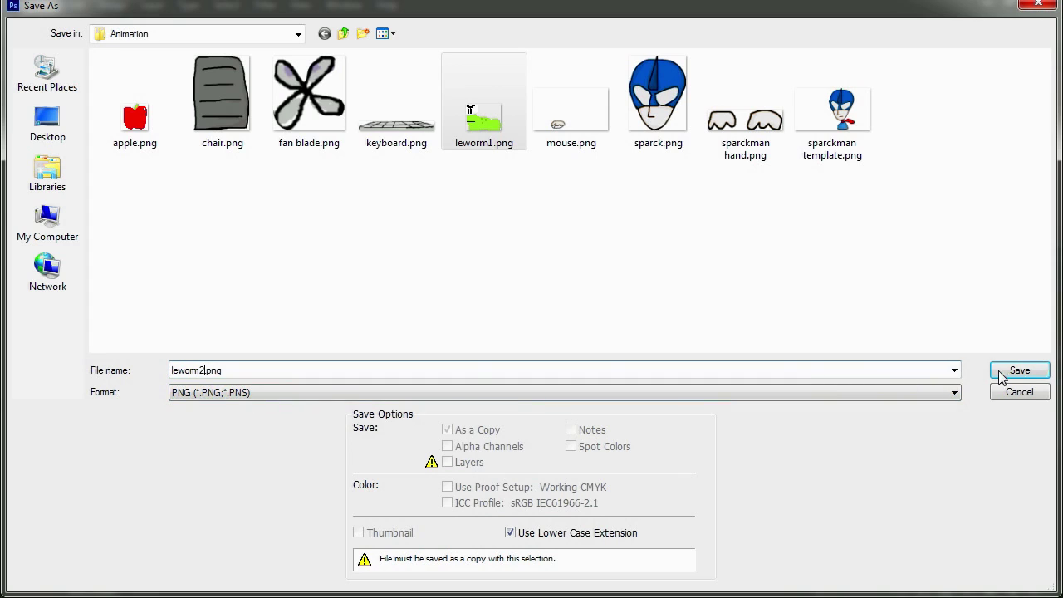
{"action": "left_click", "coordinate": [1002, 374]}
{"action": "left_click", "coordinate": [587, 183]}
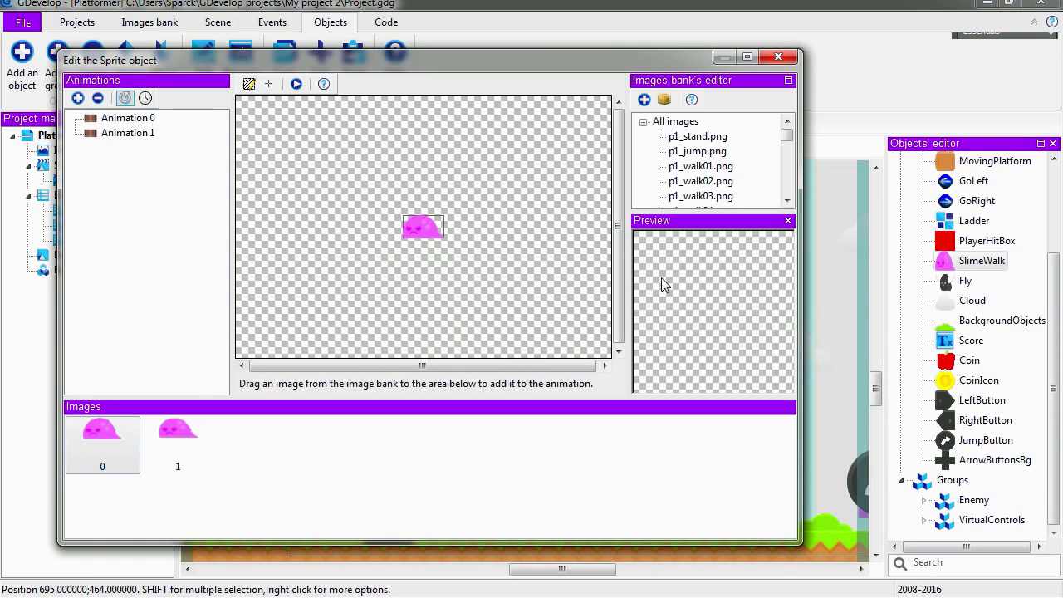
- Inspect the two pink slime images and the frames of Animation 0 and Animation 1
{"action": "mouse_move", "coordinate": [787, 134]}
{"action": "left_mouse_down"}
{"action": "mouse_move", "coordinate": [789, 184]}
{"action": "mouse_move", "coordinate": [792, 133]}
{"action": "left_mouse_up"}
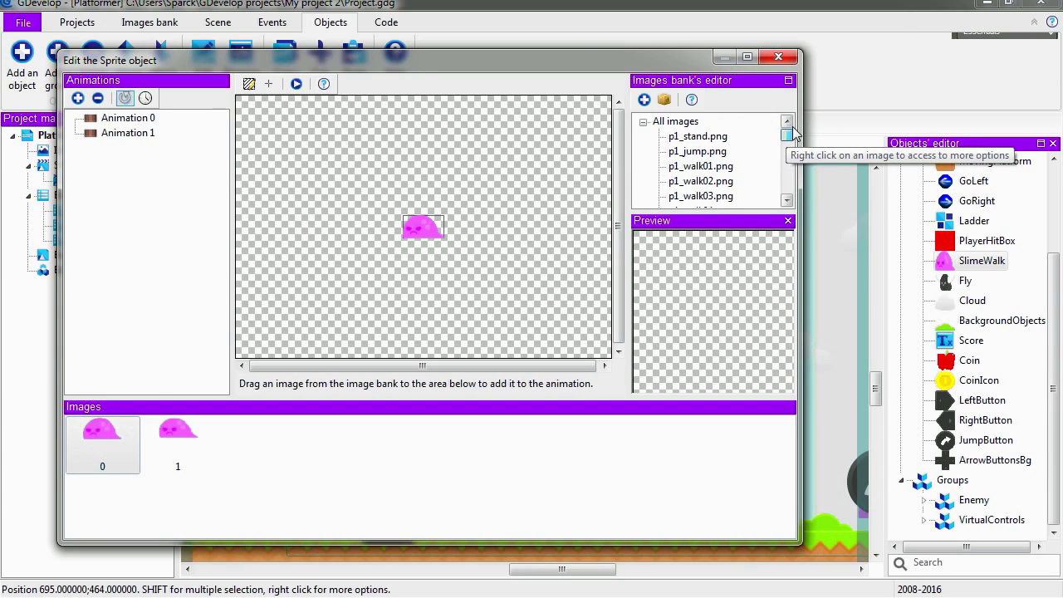
{"action": "left_click", "coordinate": [700, 123]}
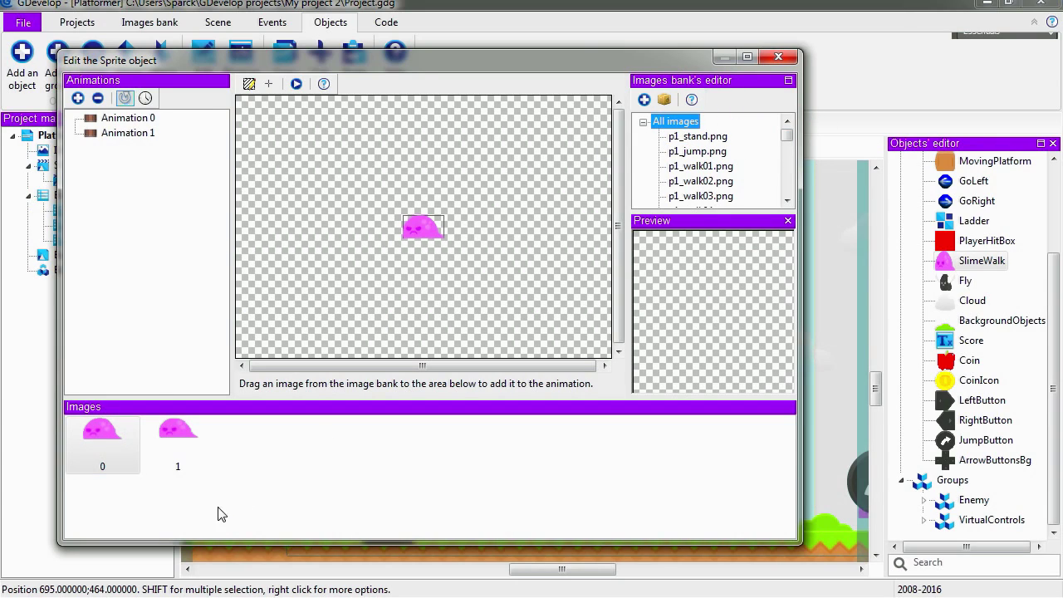
{"action": "left_click", "coordinate": [183, 443]}
{"action": "left_click", "coordinate": [98, 439]}
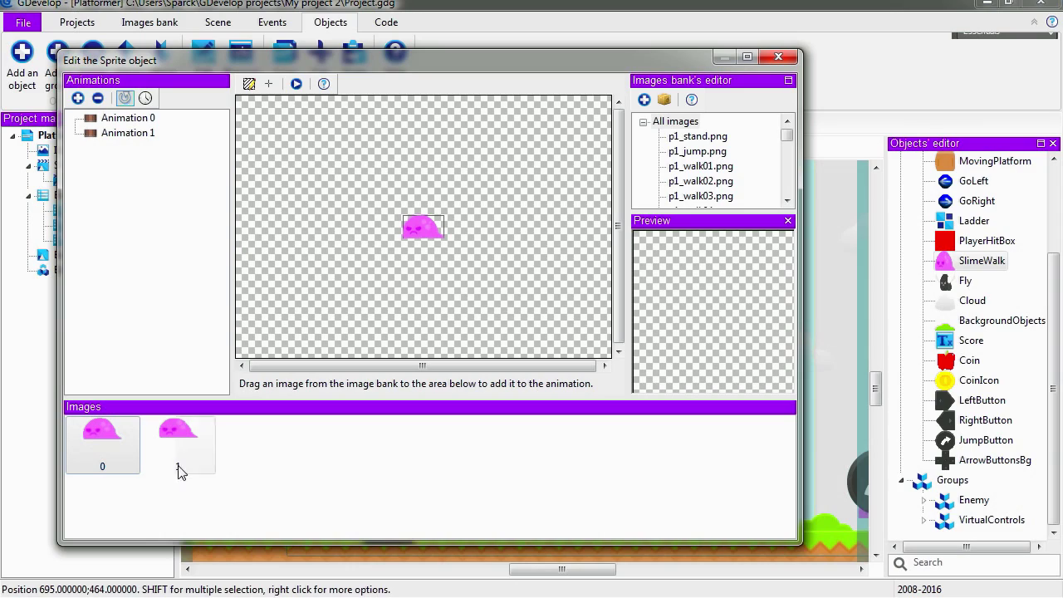
{"action": "left_click", "coordinate": [145, 133]}
{"action": "left_click", "coordinate": [141, 118]}
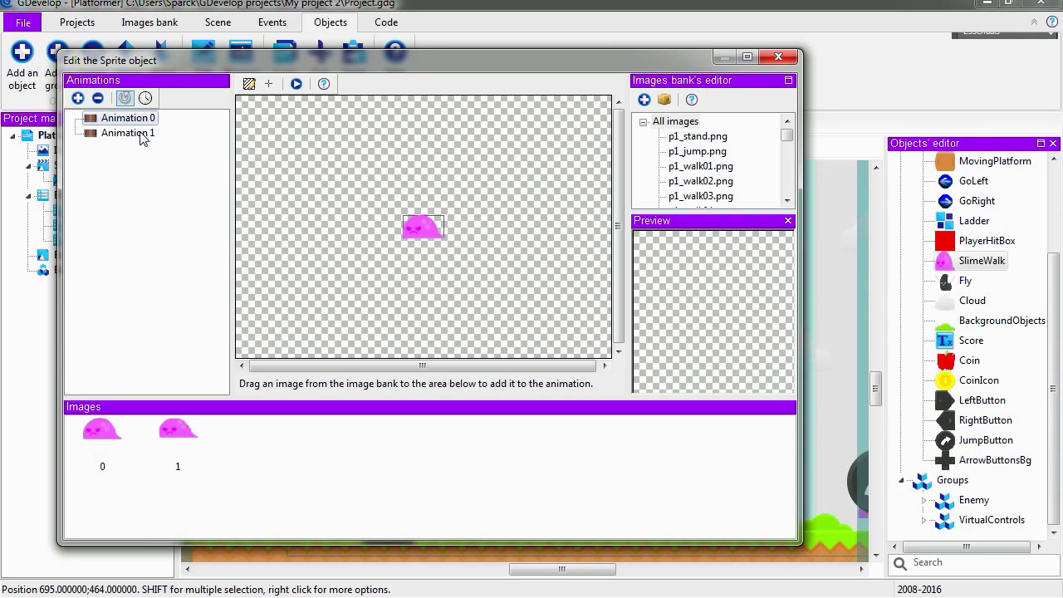
{"action": "left_click", "coordinate": [138, 133]}
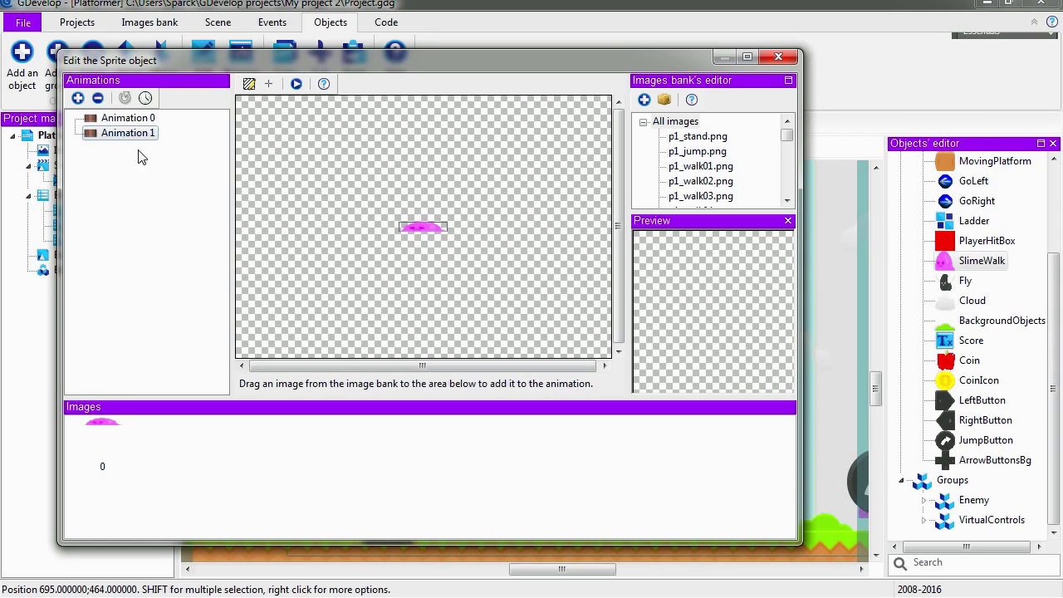
{"action": "left_click", "coordinate": [131, 119]}
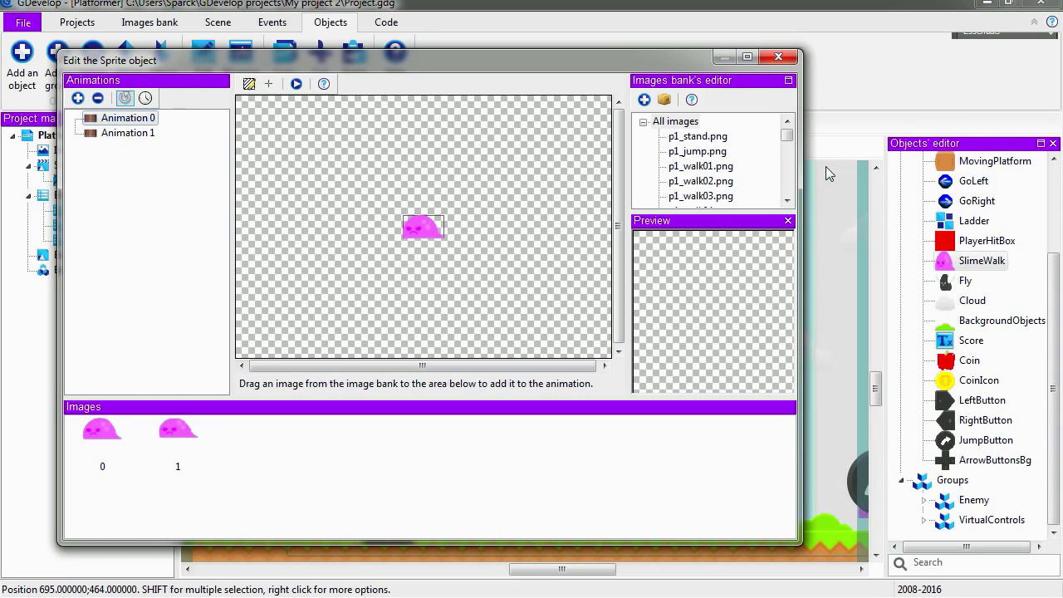
- Import leworm1.png and leworm2.png and add both as frames of Animation 0
{"action": "left_click", "coordinate": [644, 101]}
{"action": "left_click", "coordinate": [551, 191]}
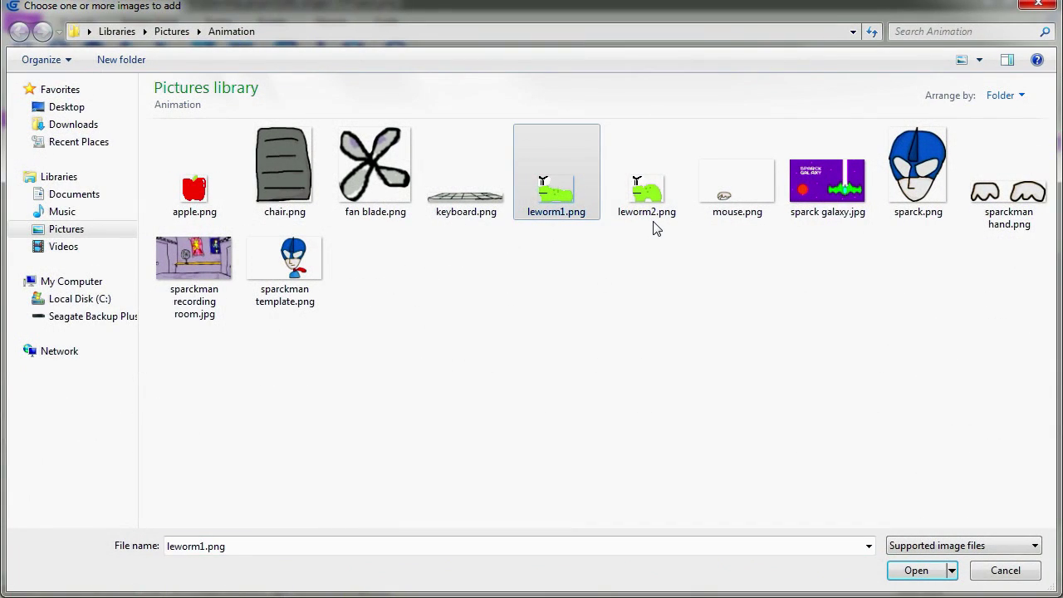
{"action": "left_click", "coordinate": [643, 193], "text": "ctrl"}
{"action": "left_click", "coordinate": [917, 570]}
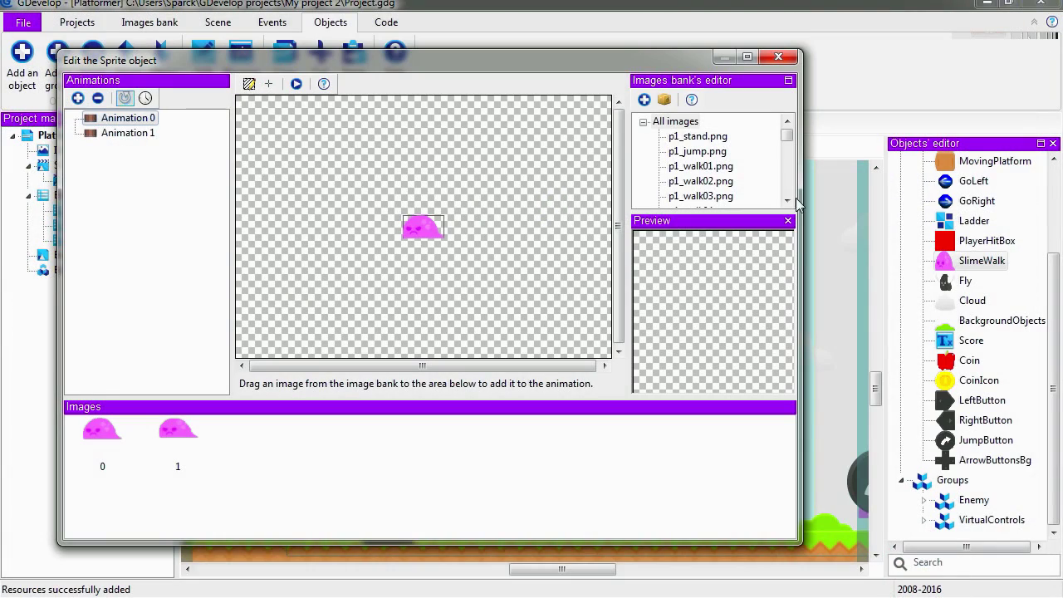
{"action": "left_click_drag", "start_coordinate": [786, 132], "coordinate": [796, 216]}
{"action": "left_click", "coordinate": [713, 188]}
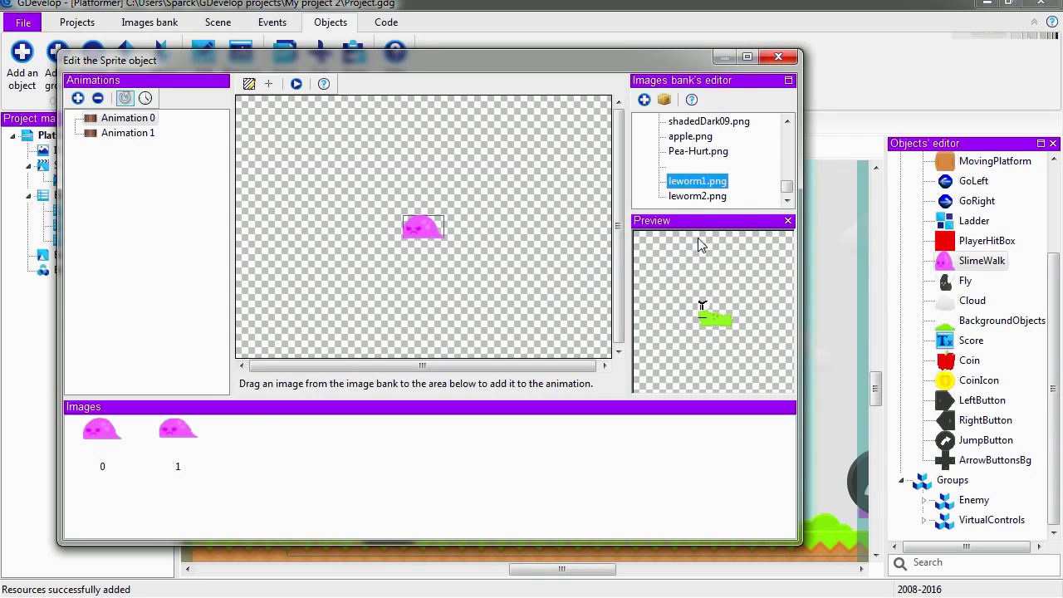
{"action": "left_click_drag", "start_coordinate": [263, 443], "coordinate": [269, 463]}
{"action": "left_click", "coordinate": [702, 198]}
{"action": "left_click_drag", "start_coordinate": [332, 449], "coordinate": [330, 448]}
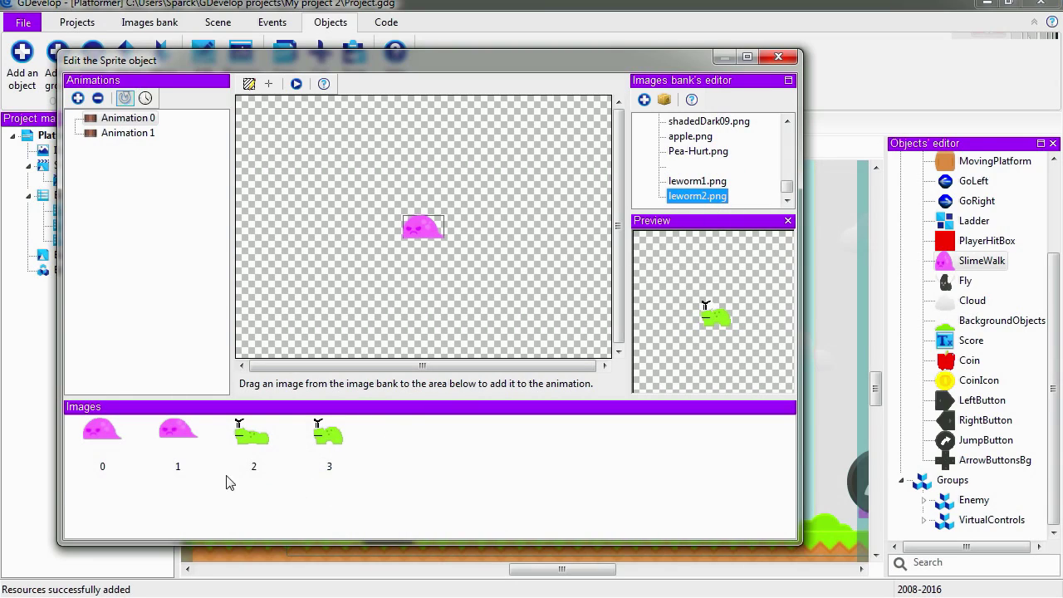
- Delete the two pink slime frames and close the sprite editor, keeping changes
{"action": "key", "text": "Delete"}
{"action": "left_click", "coordinate": [104, 444]}
{"action": "key", "text": "Delete"}
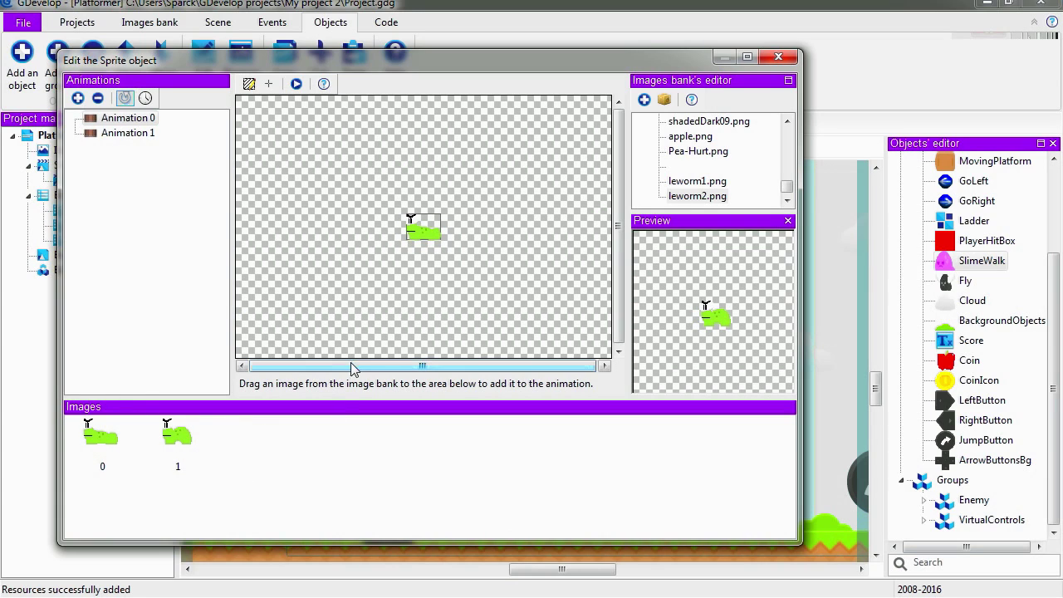
{"action": "left_click", "coordinate": [794, 56]}
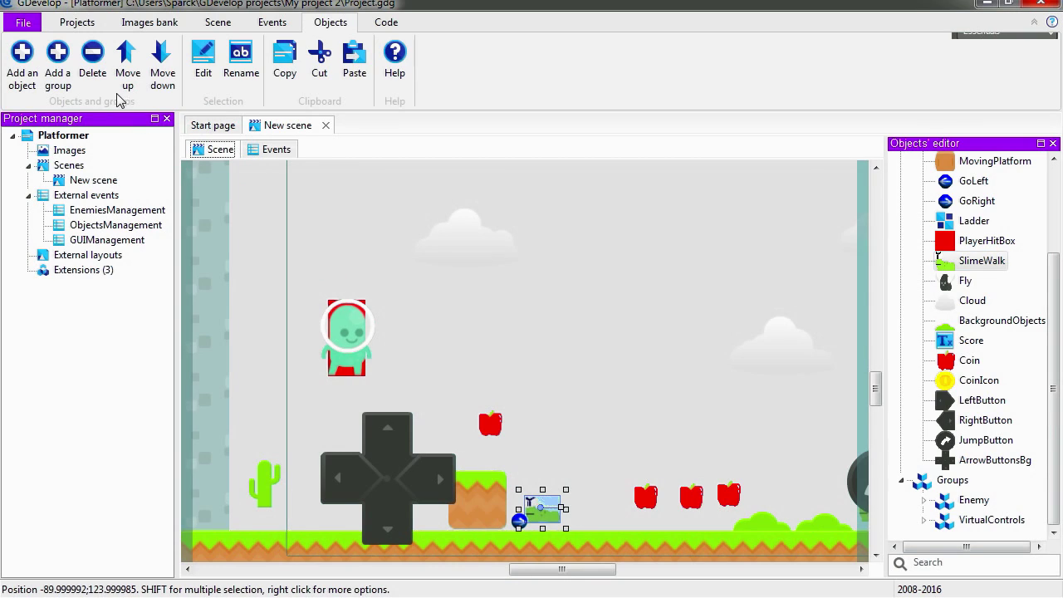
{"action": "left_click", "coordinate": [528, 313]}
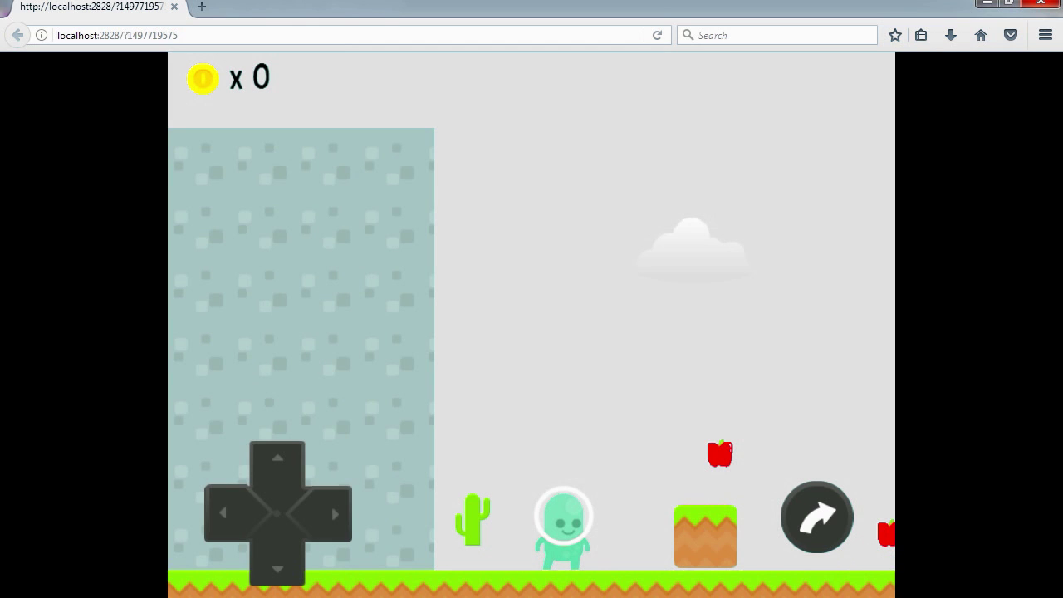
- Run and jump through the level collecting apples, then close the preview and return to Photoshop
{"action": "key", "text": "Right"}
{"action": "key", "text": "space"}
{"action": "key", "text": "space"}
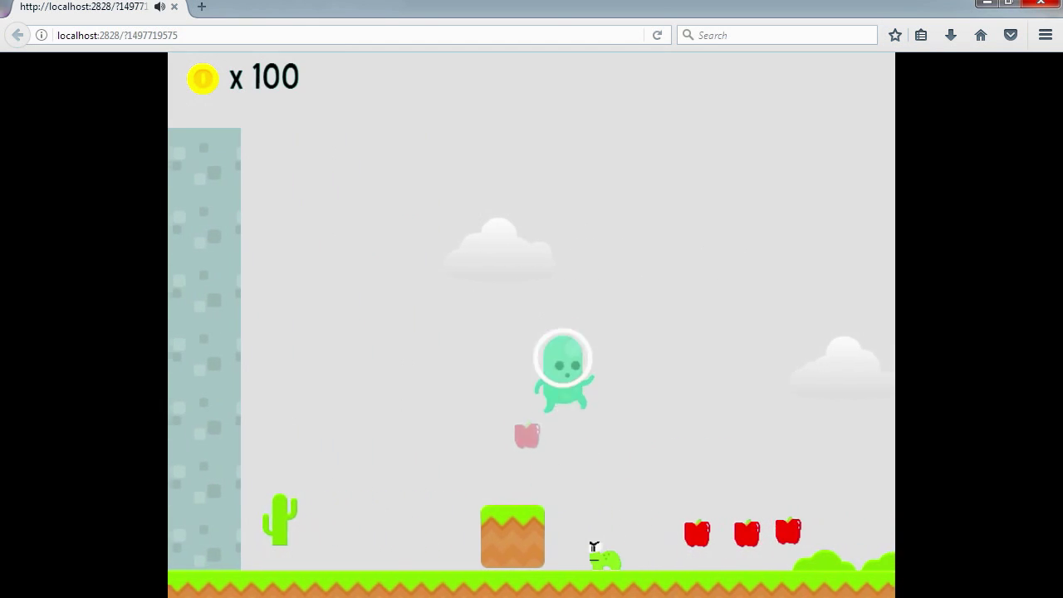
{"action": "key", "text": "space"}
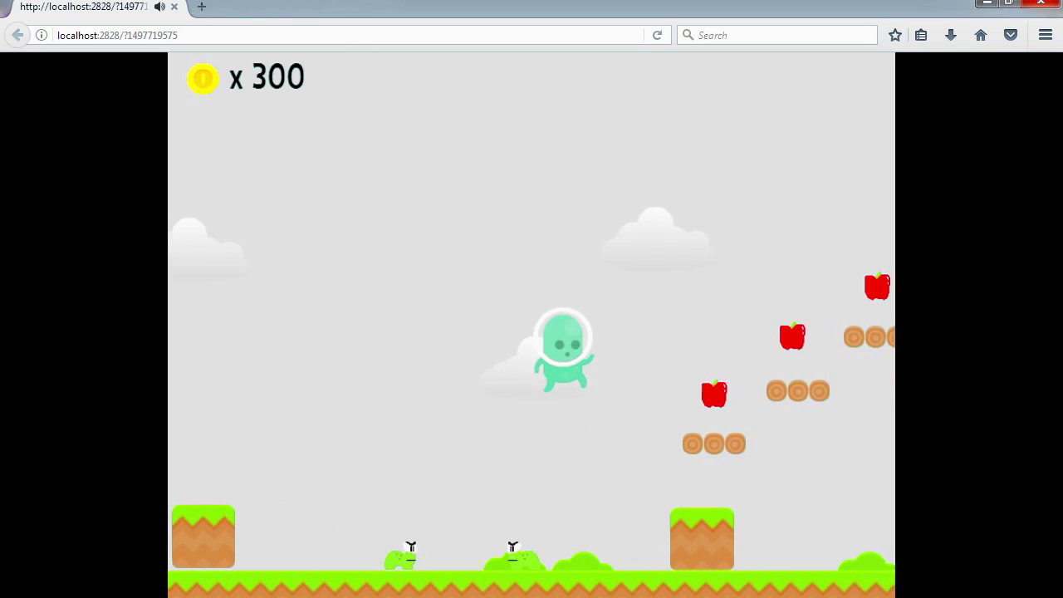
{"action": "key", "text": "space"}
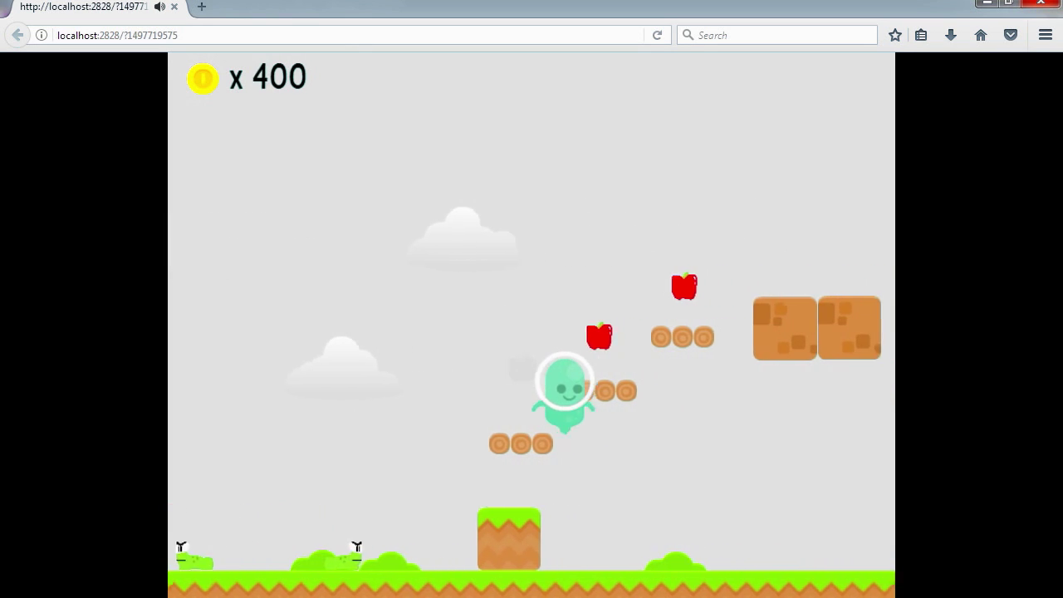
{"action": "key", "text": "space"}
{"action": "key", "text": "space"}
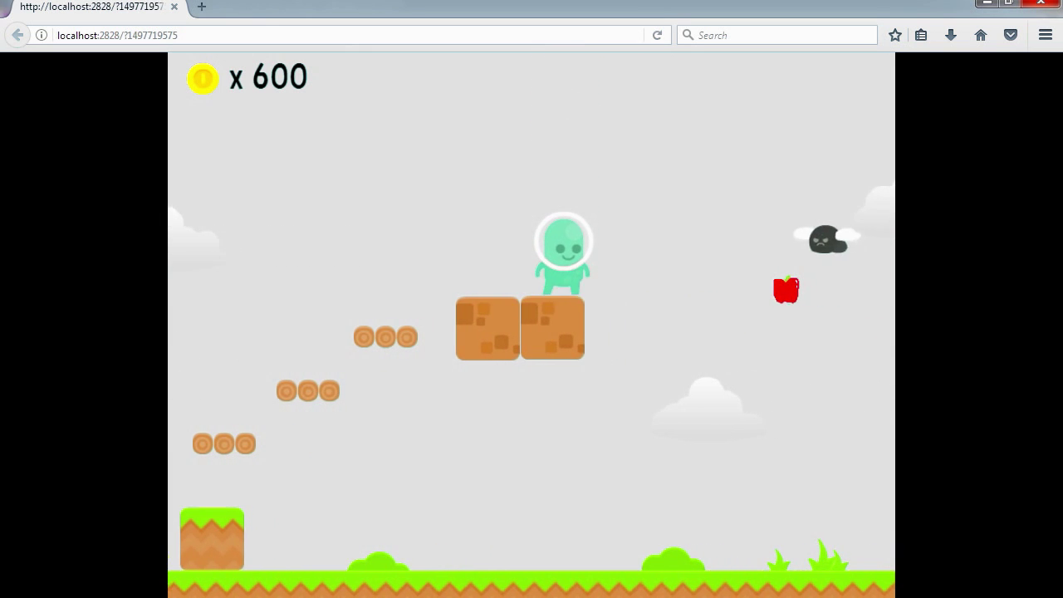
{"action": "key", "text": "space"}
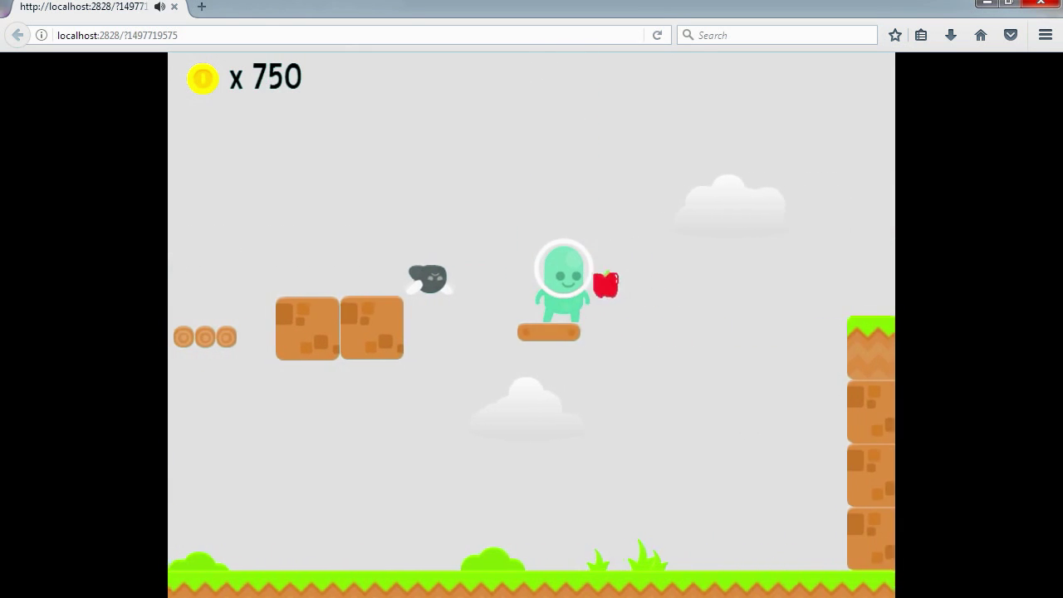
{"action": "key", "text": "space"}
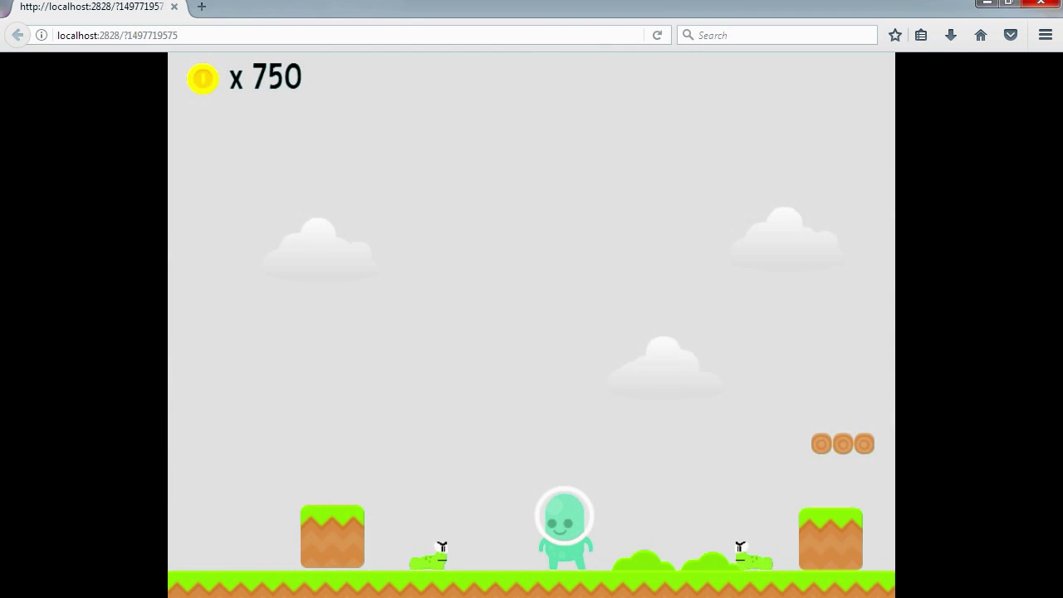
{"action": "key", "text": "space"}
{"action": "key", "text": "space"}
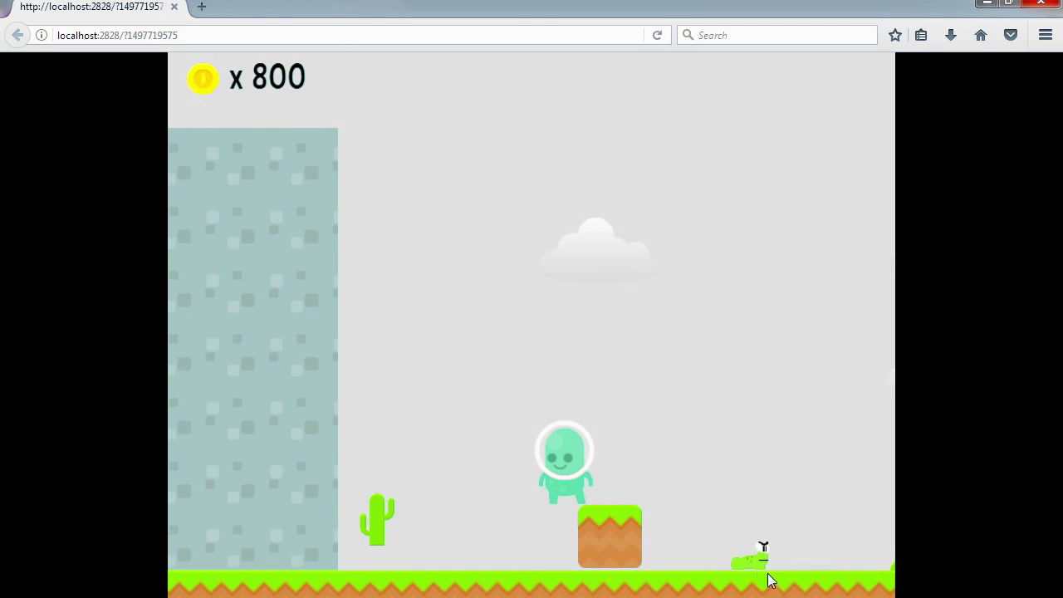
{"action": "left_click", "coordinate": [1043, 10]}
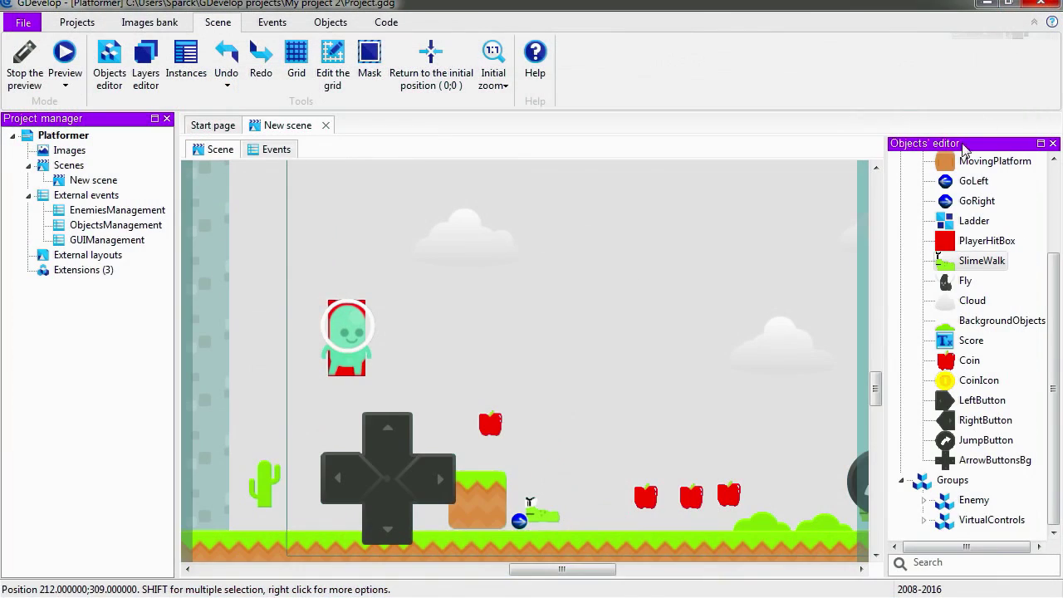
{"action": "key", "text": "alt+Tab"}
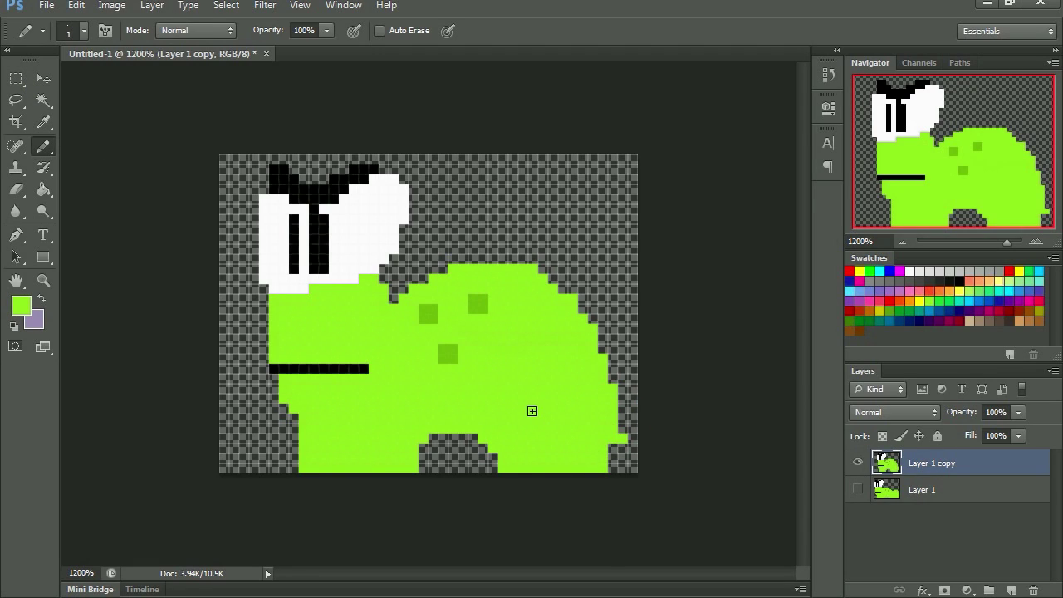
- Erase the worm's body and redraw it as a flat green blob with white eyes and black pupils
{"action": "key", "text": "e"}
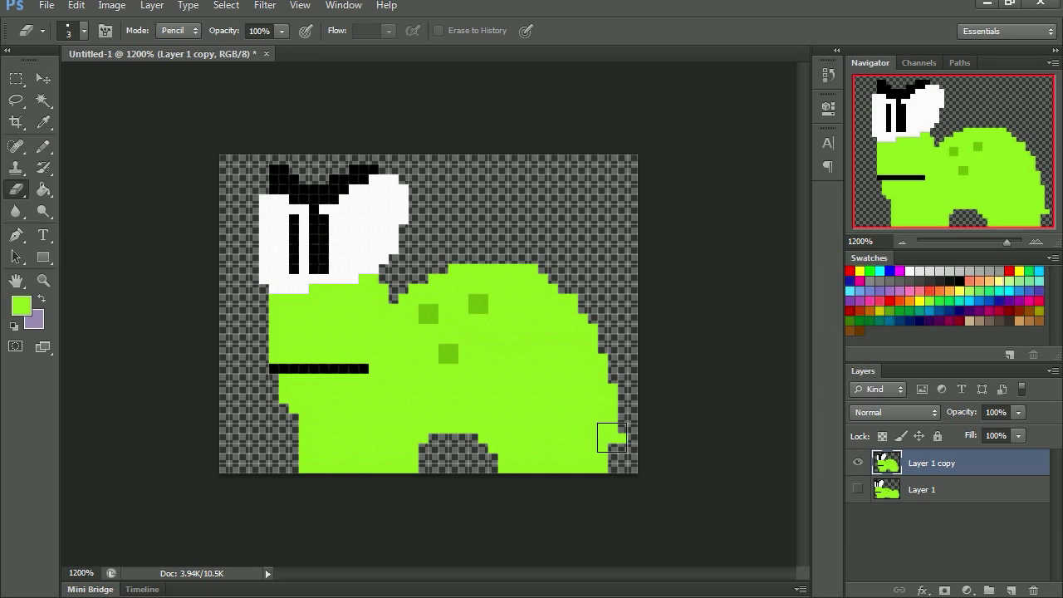
{"action": "mouse_move", "coordinate": [611, 438]}
{"action": "left_mouse_down"}
{"action": "mouse_move", "coordinate": [563, 403]}
{"action": "mouse_move", "coordinate": [464, 387]}
{"action": "mouse_move", "coordinate": [408, 390]}
{"action": "mouse_move", "coordinate": [285, 433]}
{"action": "mouse_move", "coordinate": [286, 406]}
{"action": "mouse_move", "coordinate": [565, 404]}
{"action": "left_mouse_up"}
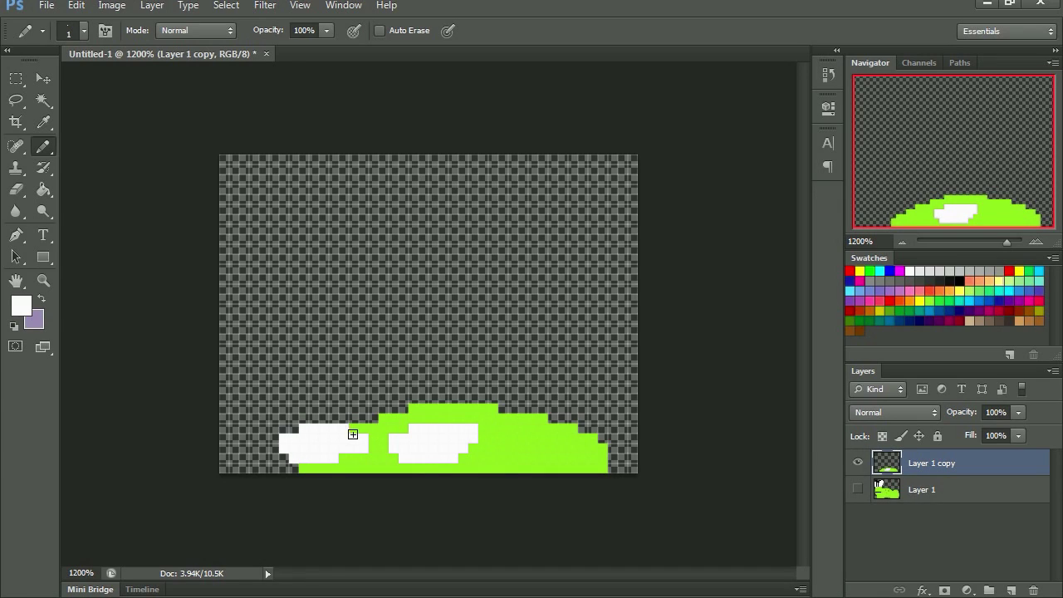
{"action": "left_click", "coordinate": [957, 274]}
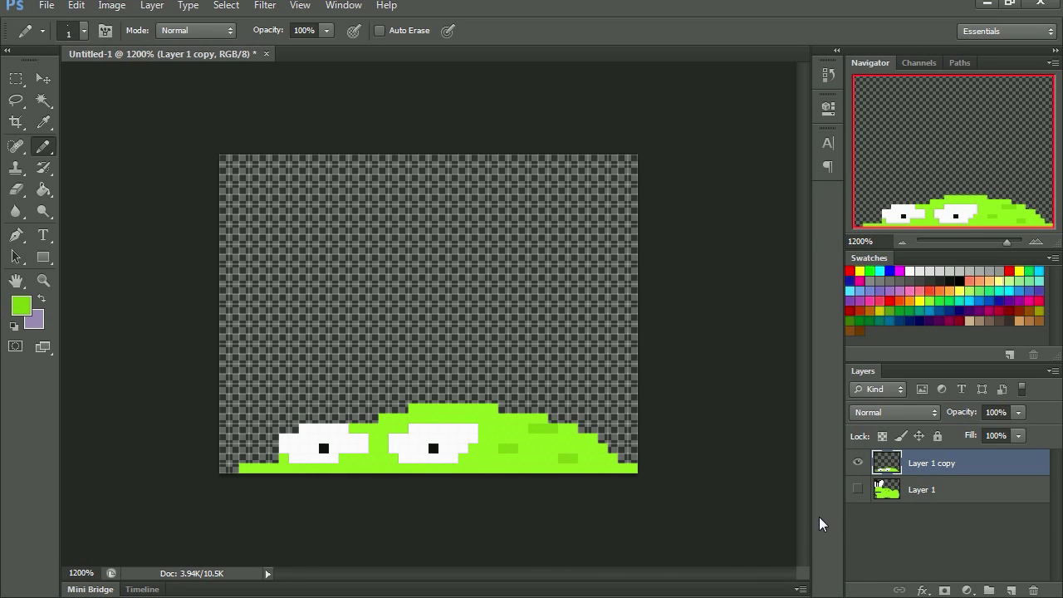
{"action": "key", "text": "shift+ctrl+s"}
- Save as PNG, renaming leworm2.png to ledeadworm.png, and accept the PNG options
{"action": "left_click", "coordinate": [565, 392]}
{"action": "left_click", "coordinate": [579, 175]}
{"action": "left_click", "coordinate": [571, 113]}
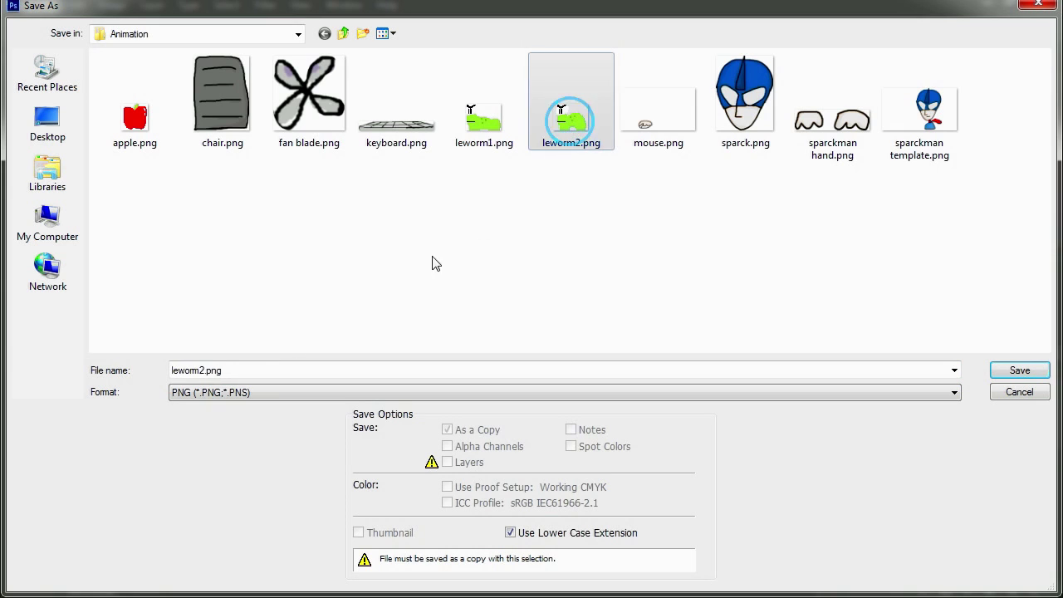
{"action": "left_click", "coordinate": [200, 371]}
{"action": "left_click", "coordinate": [203, 371]}
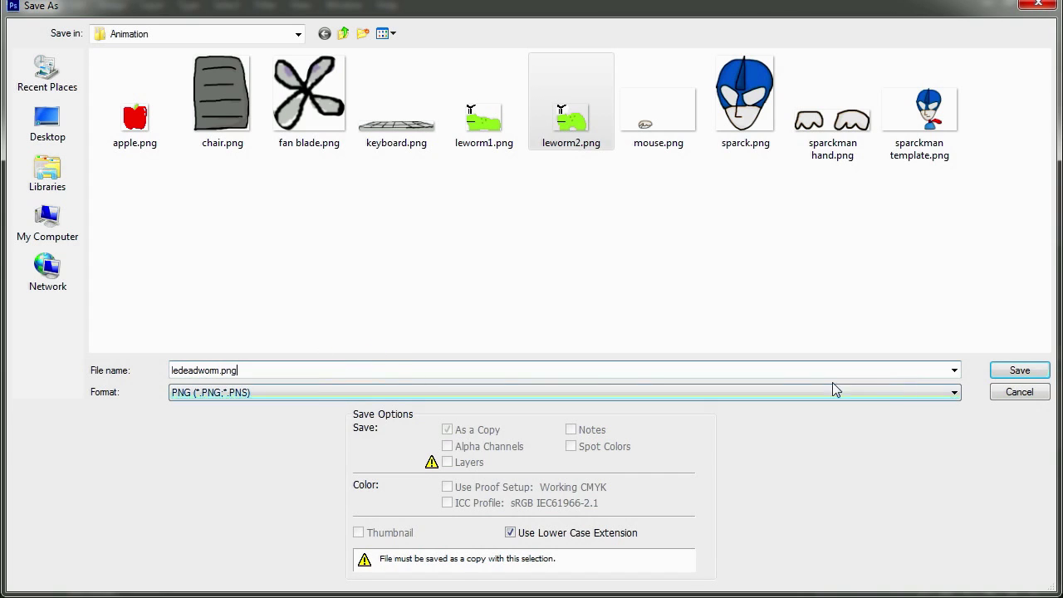
{"action": "left_click", "coordinate": [1020, 372]}
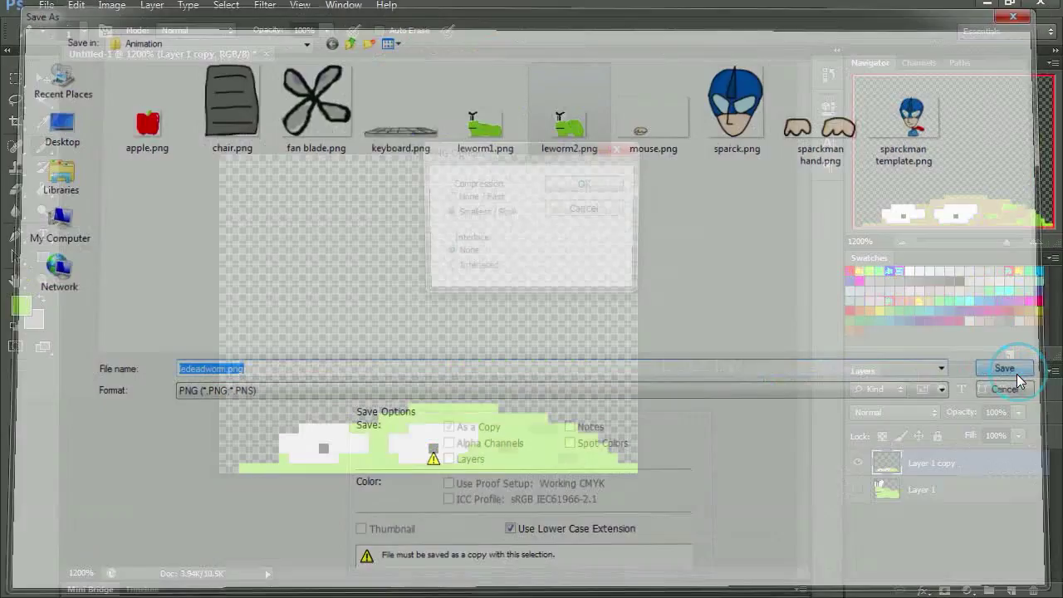
{"action": "left_click", "coordinate": [600, 185]}
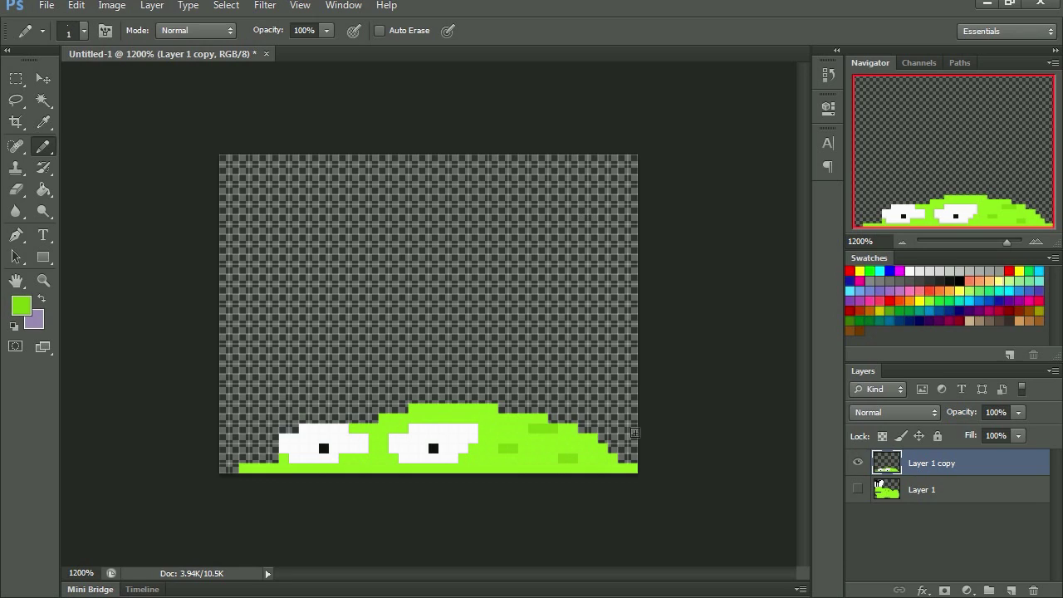
- Switch back to GDevelop and edit the SlimeWalk object from the Objects panel
{"action": "key", "text": "alt+Tab"}
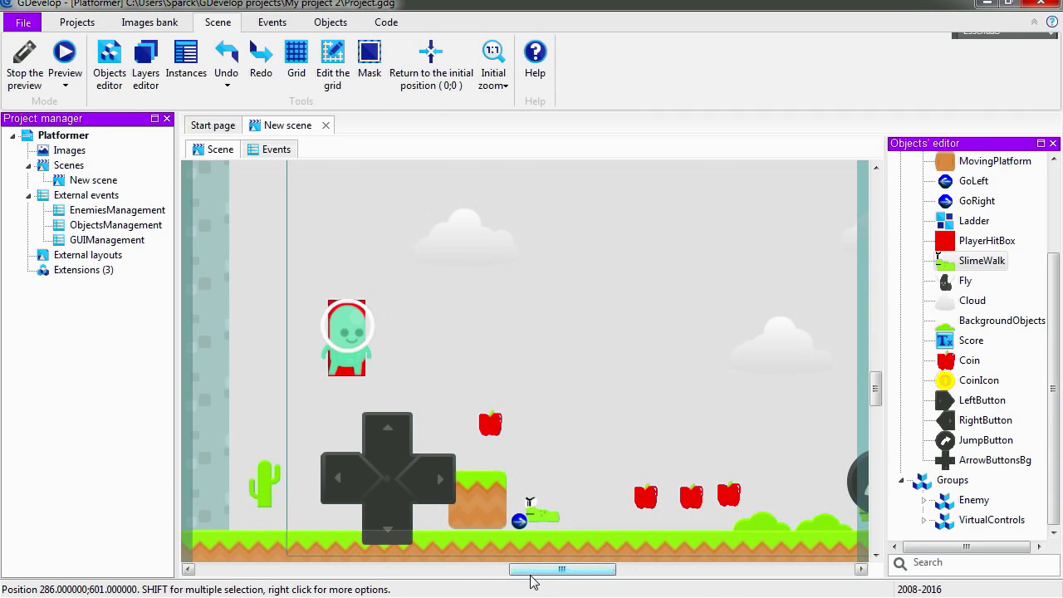
{"action": "left_click_drag", "start_coordinate": [541, 570], "coordinate": [573, 577]}
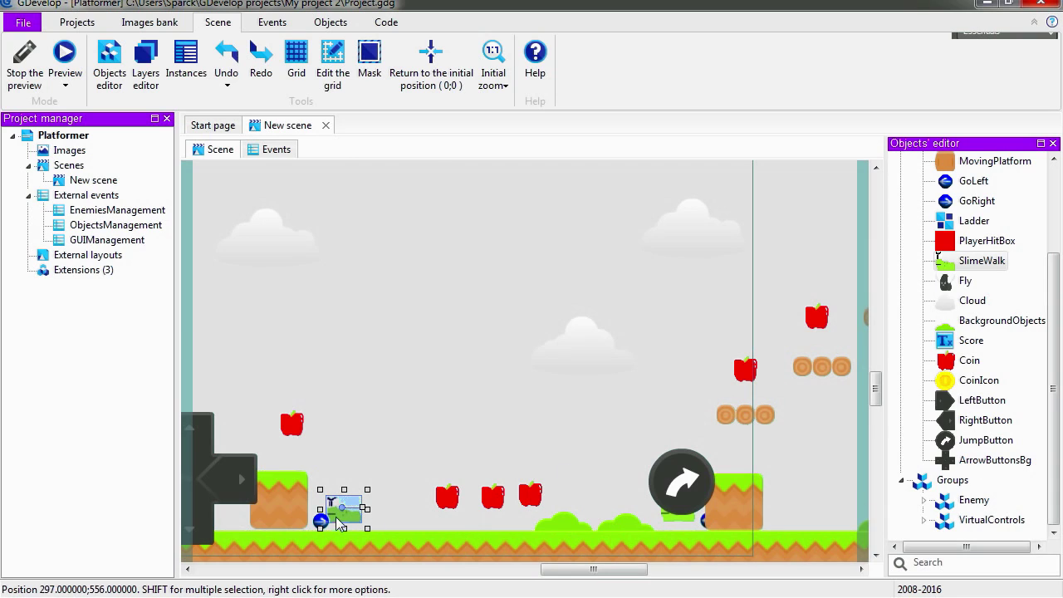
{"action": "right_click", "coordinate": [962, 265]}
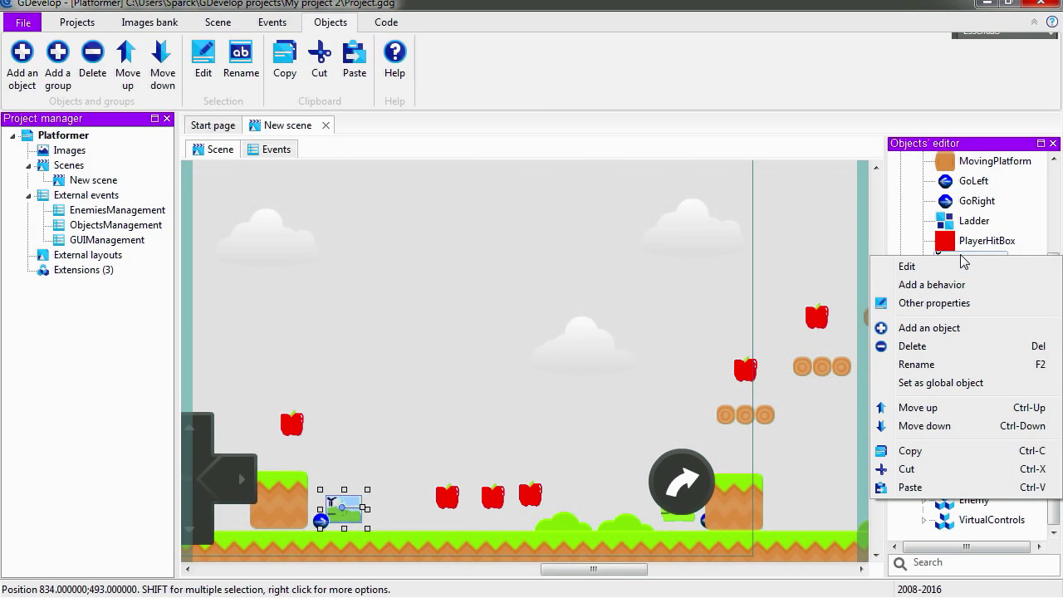
{"action": "left_click", "coordinate": [955, 268]}
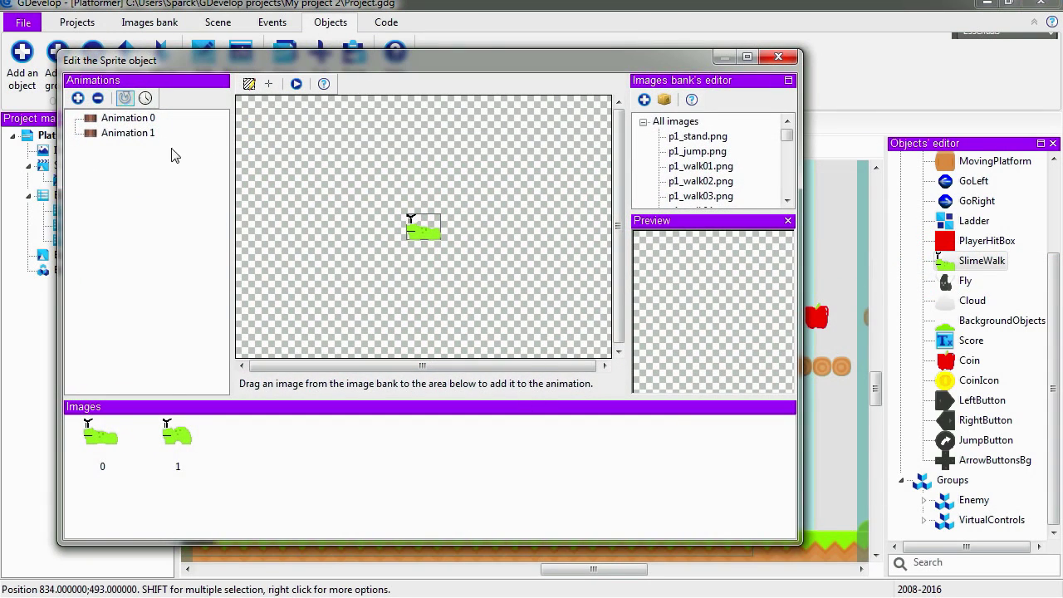
- Import ledeadworm.png and add it as a new frame in Animation 1
{"action": "left_click", "coordinate": [133, 133]}
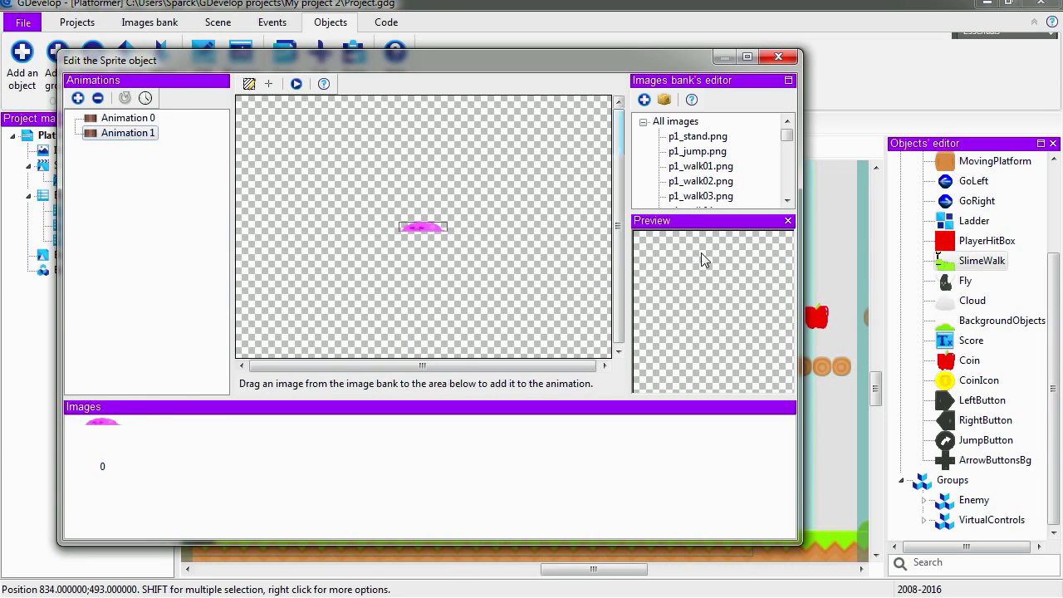
{"action": "left_click", "coordinate": [643, 100]}
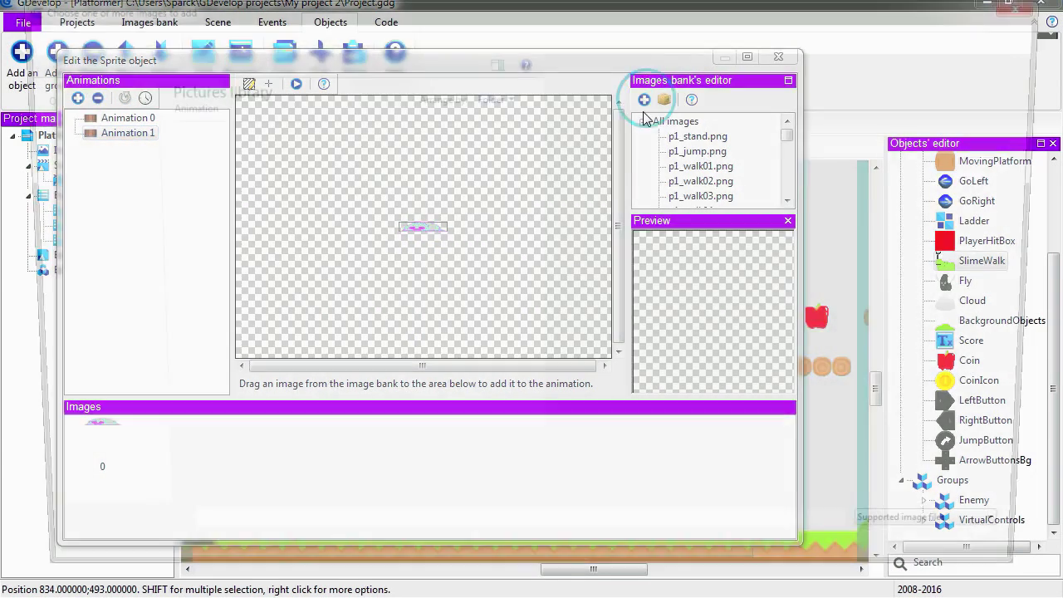
{"action": "double_click", "coordinate": [576, 202]}
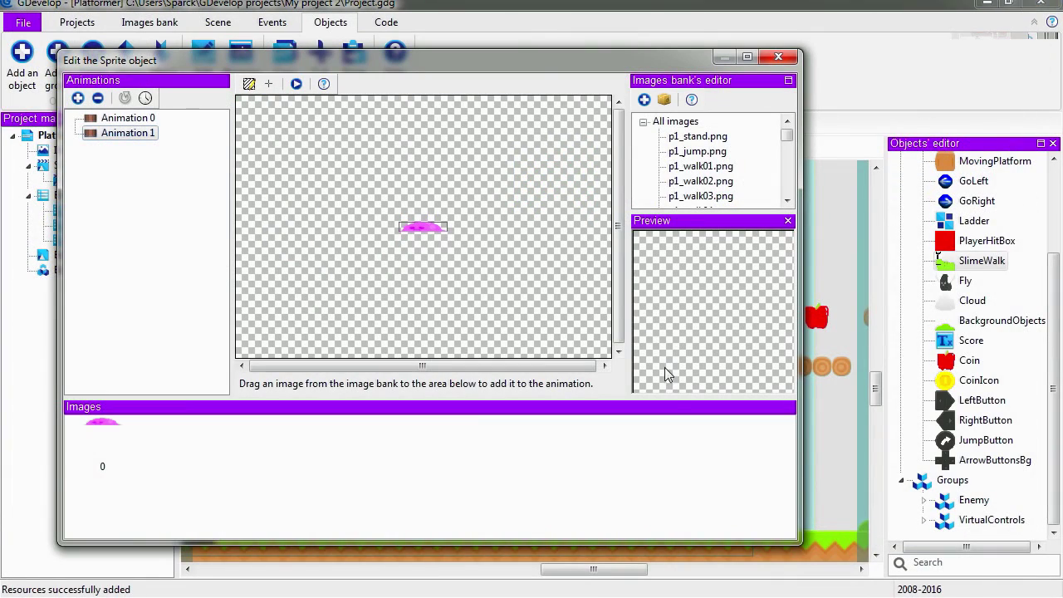
{"action": "left_click_drag", "start_coordinate": [787, 147], "coordinate": [752, 214]}
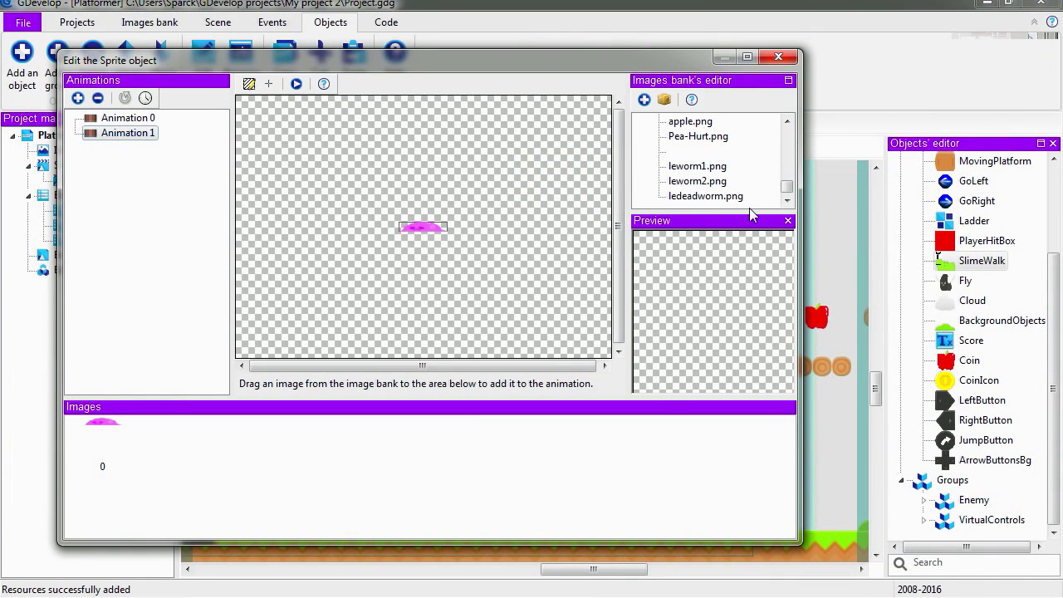
{"action": "left_click", "coordinate": [698, 197]}
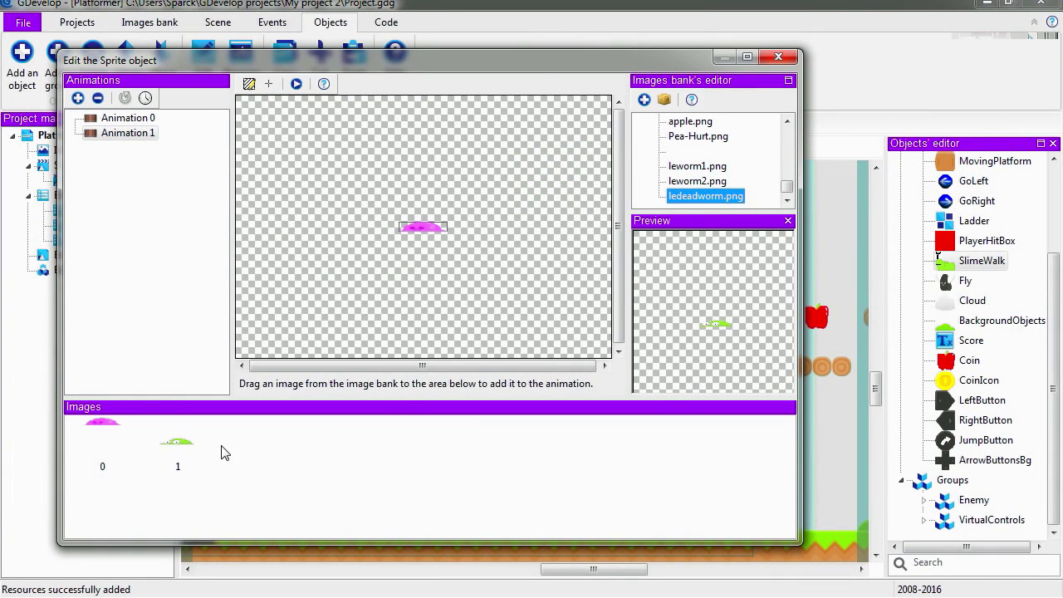
- Delete the pink placeholder frame so only the dead-worm image remains, then close the editor
{"action": "left_click", "coordinate": [112, 437]}
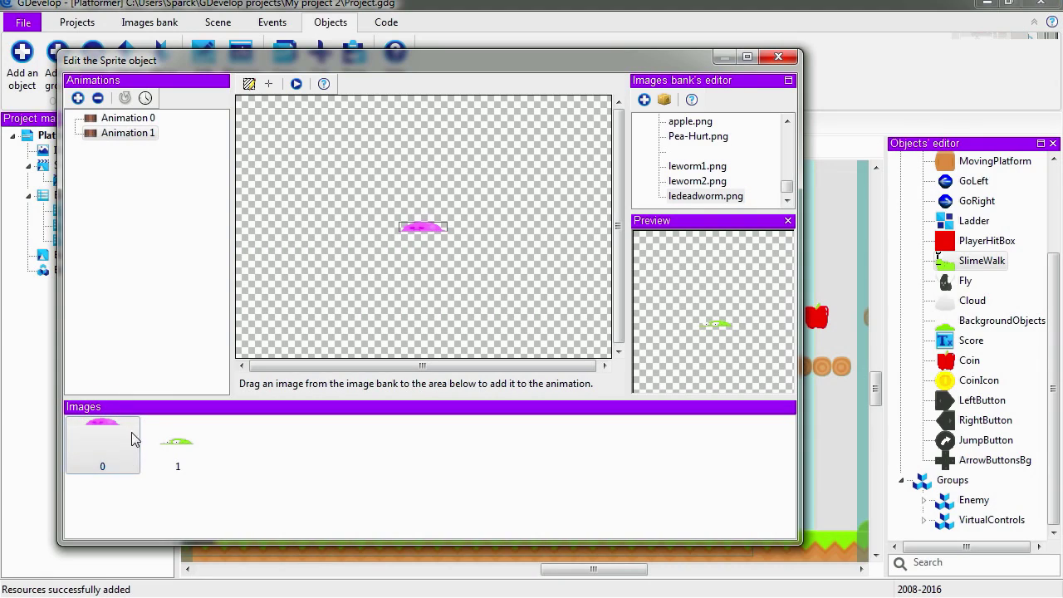
{"action": "left_click", "coordinate": [157, 442]}
{"action": "left_click", "coordinate": [108, 439]}
{"action": "key", "text": "Delete"}
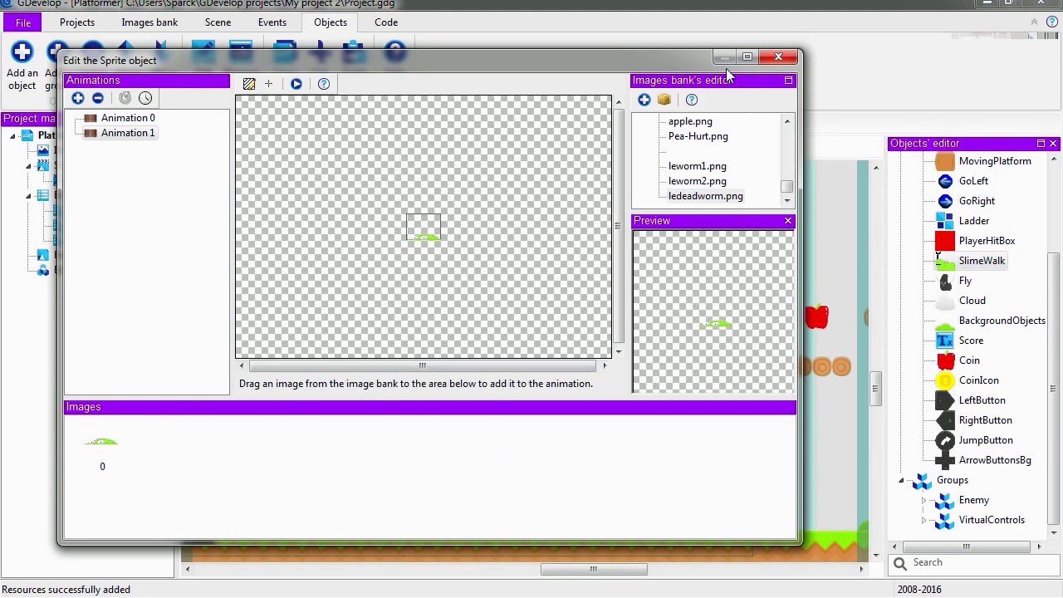
{"action": "left_click", "coordinate": [779, 57]}
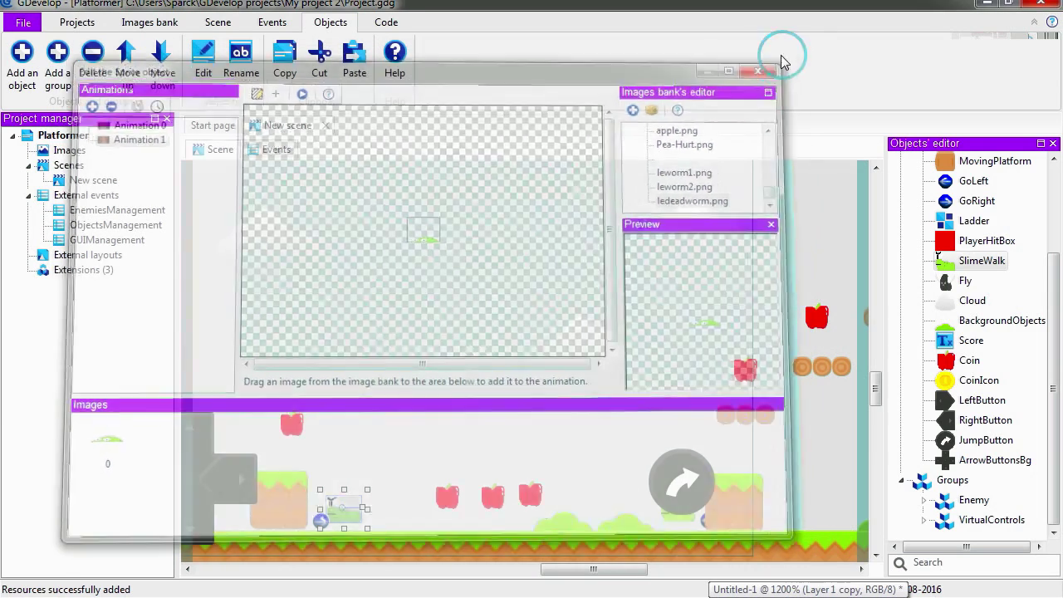
{"action": "left_click", "coordinate": [335, 211]}
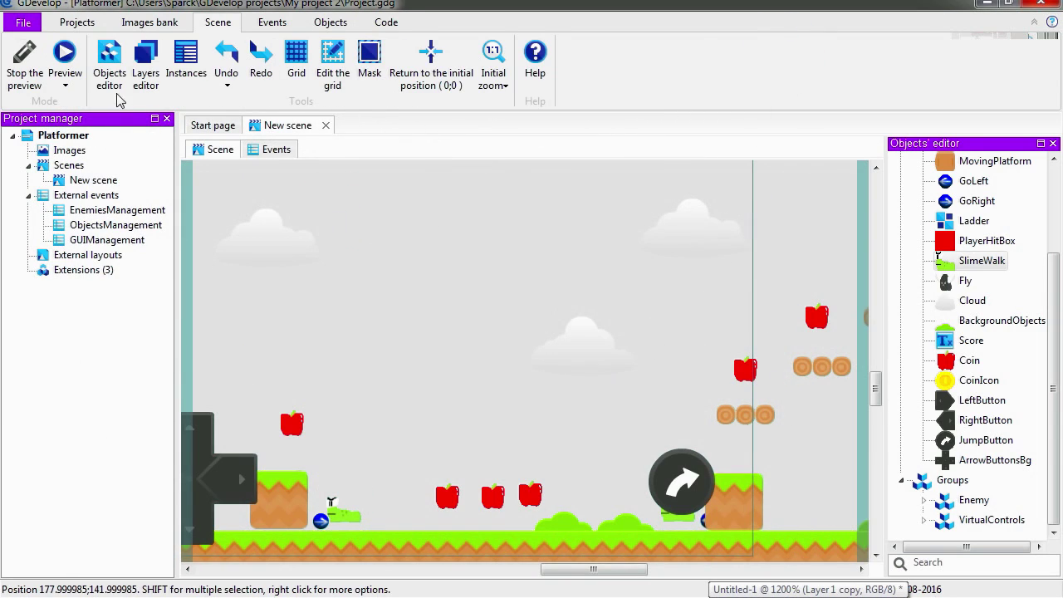
- Launch the game preview in Firefox and jump through the opening platforms collecting apples
{"action": "left_click", "coordinate": [65, 55]}
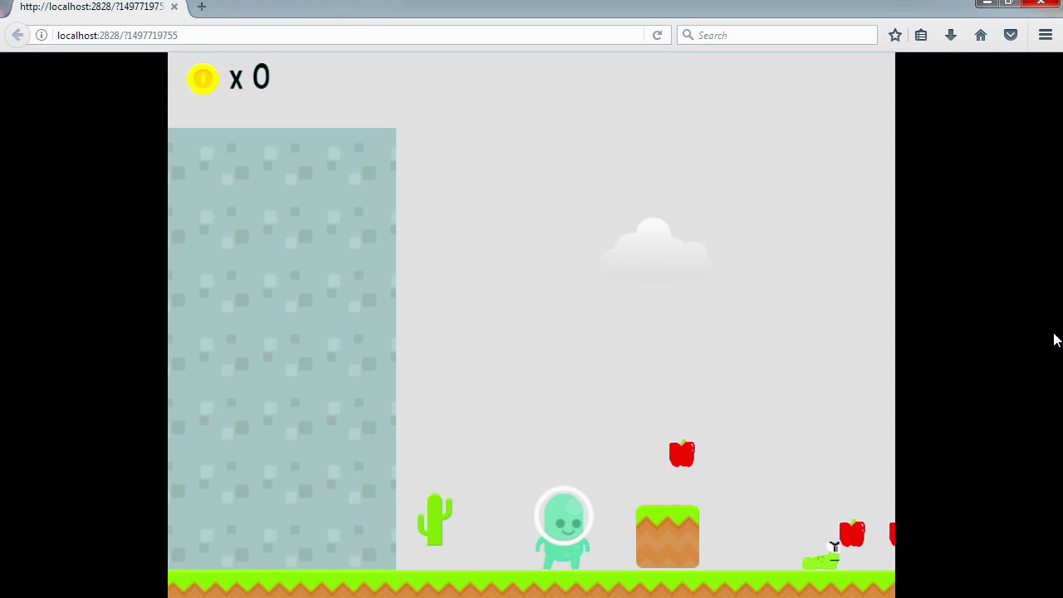
{"action": "key", "text": "Up"}
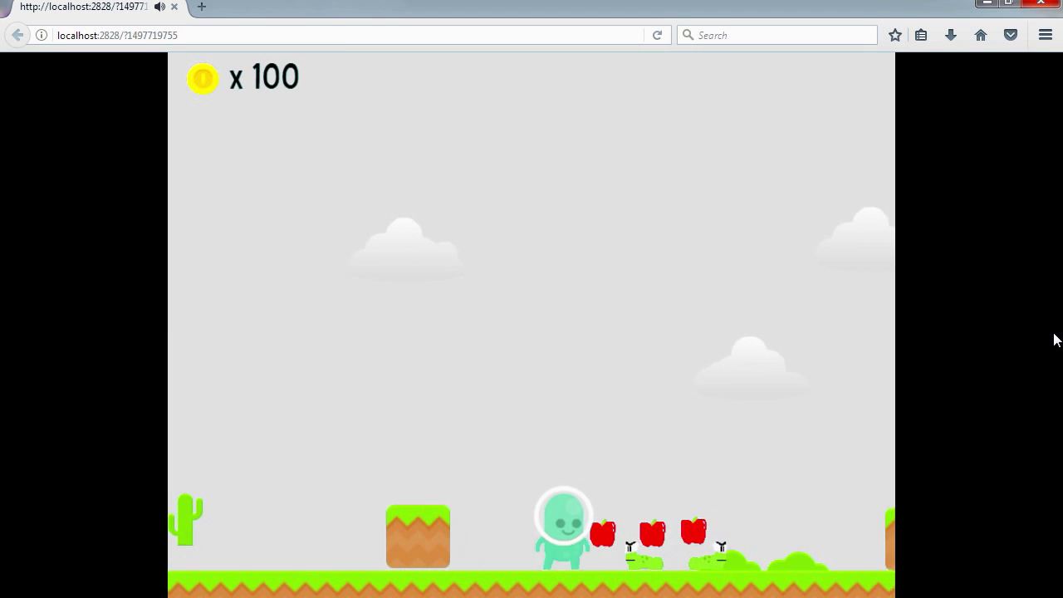
{"action": "key", "text": "Up"}
{"action": "key", "text": "Up"}
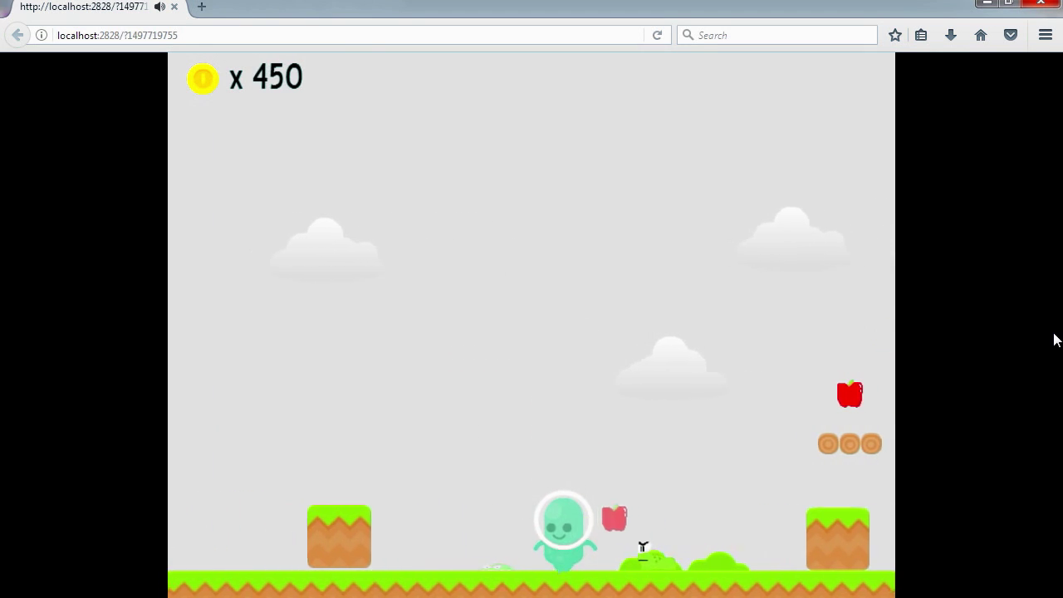
{"action": "key", "text": "Up"}
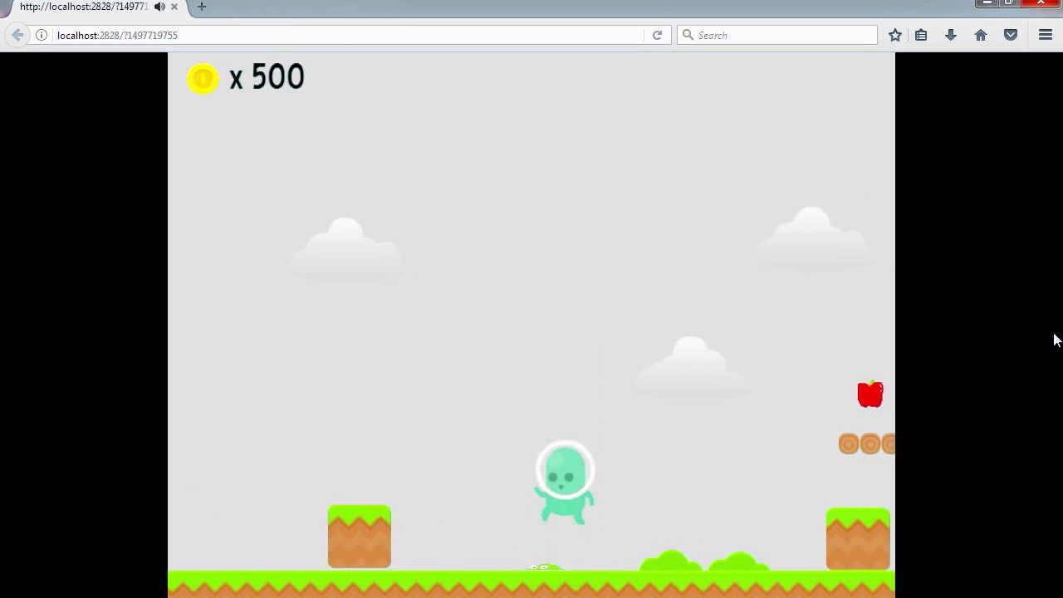
{"action": "key", "text": "Up"}
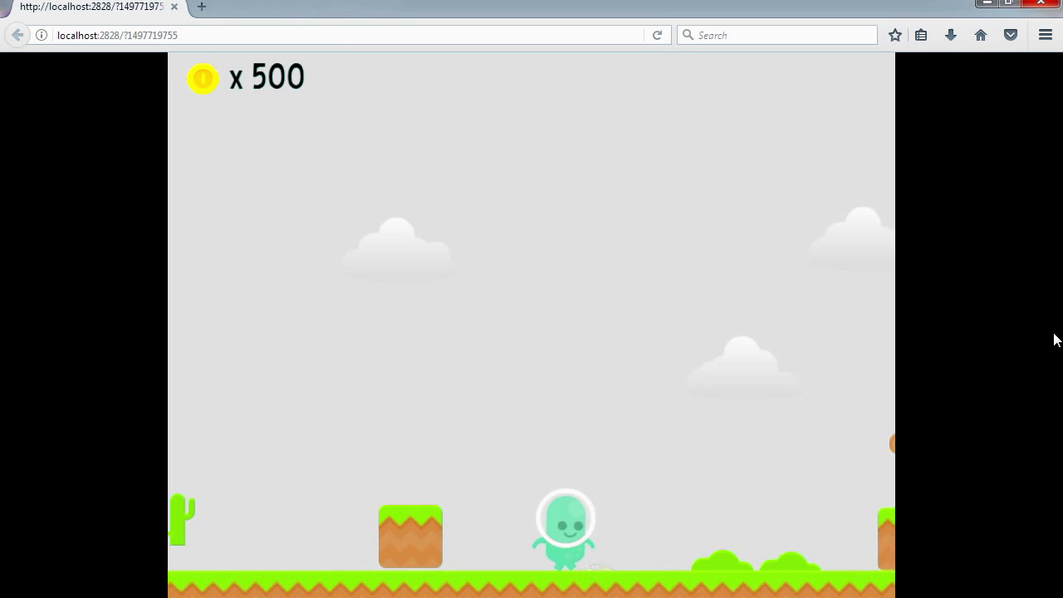
{"action": "key", "text": "Up"}
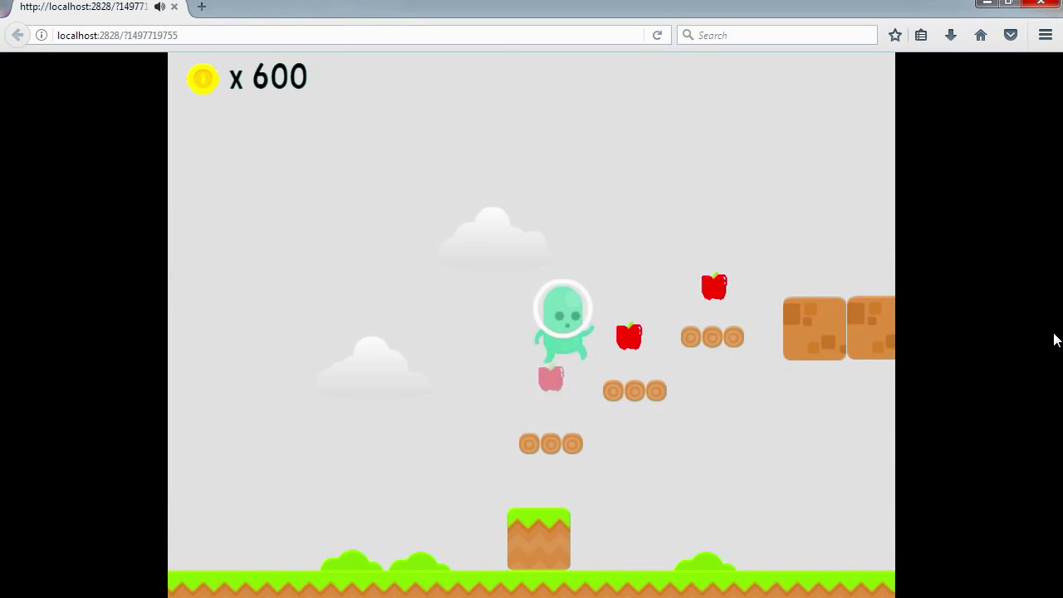
{"action": "key", "text": "Up"}
{"action": "key", "text": "Up"}
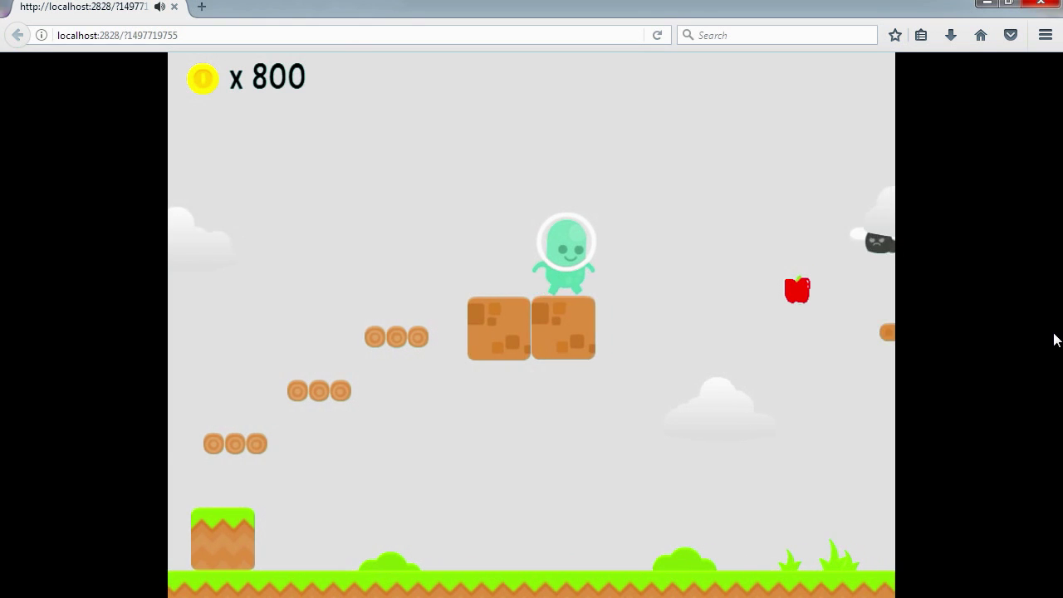
{"action": "key", "text": "Up"}
{"action": "key", "text": "Up"}
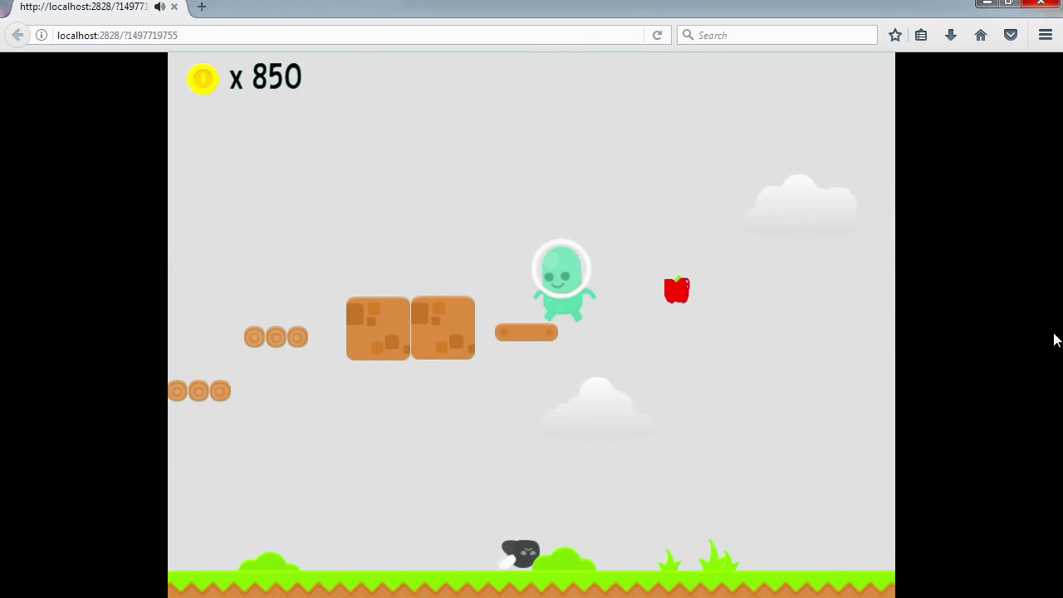
{"action": "key", "text": "Up"}
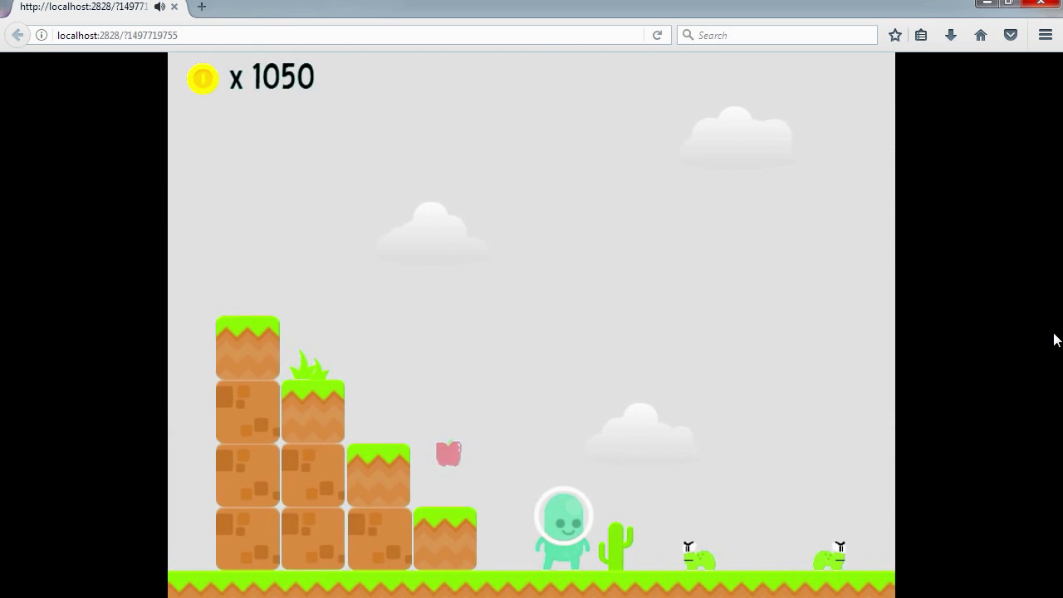
{"action": "key", "text": "Up"}
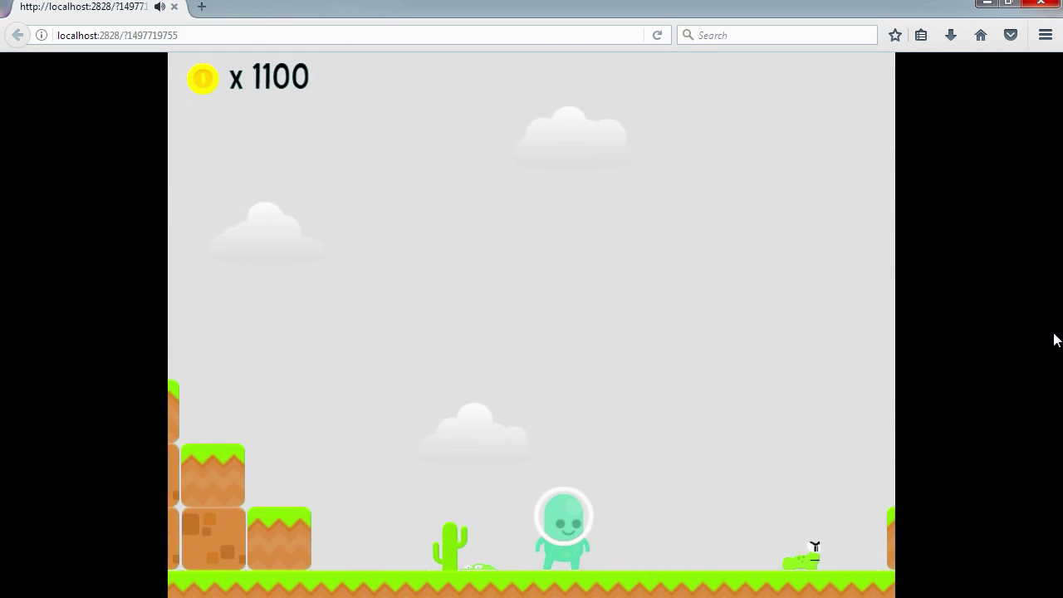
- Keep jumping across crates and blocks, squishing a worm and collecting apples toward 1350 coins
{"action": "key", "text": "Up"}
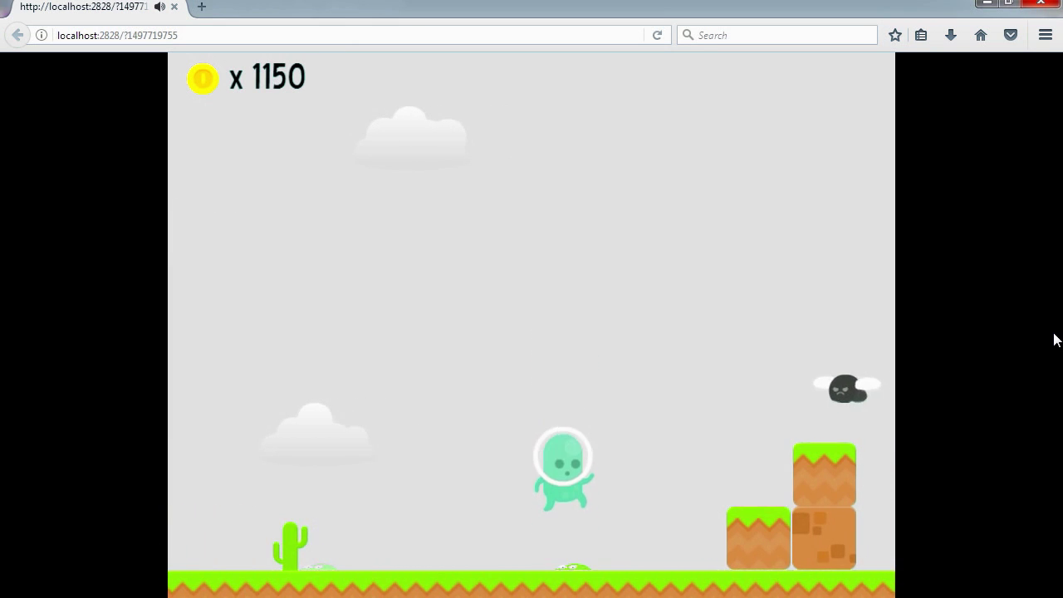
{"action": "key", "text": "Up"}
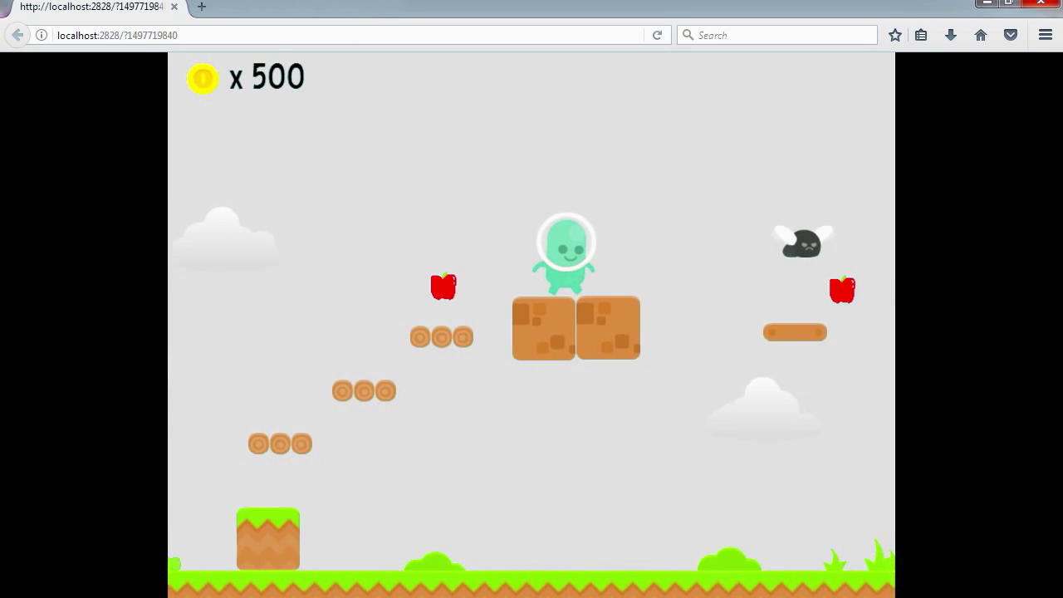
{"action": "key", "text": "Up"}
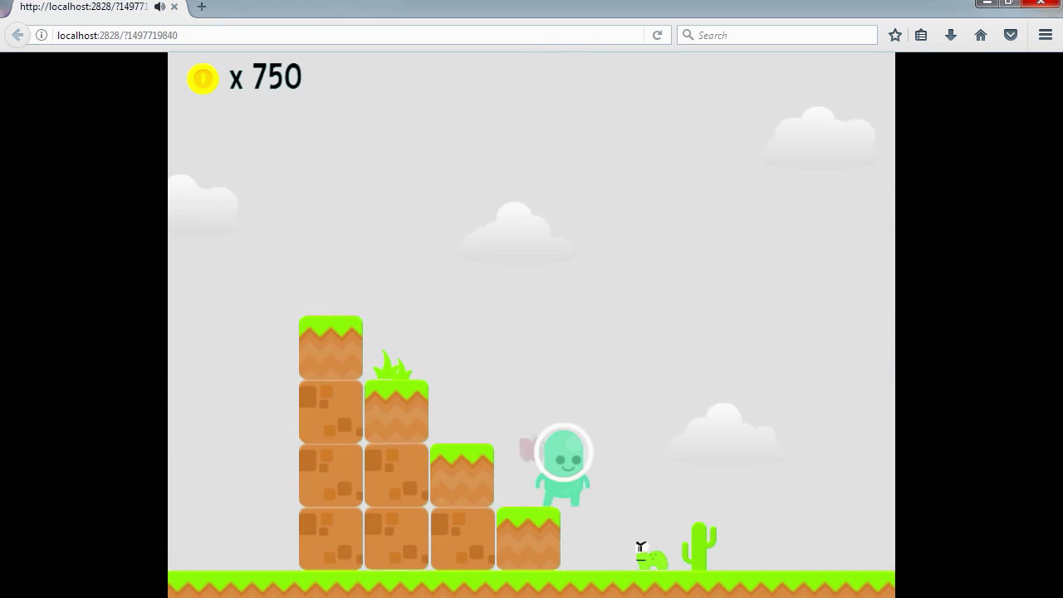
{"action": "key", "text": "Up"}
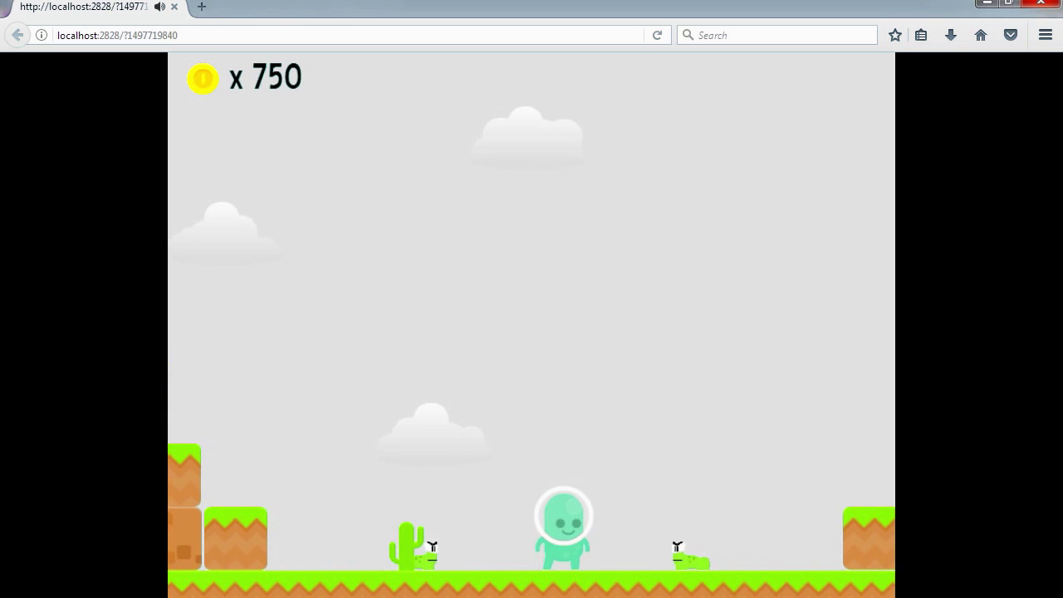
{"action": "key", "text": "Up"}
{"action": "key", "text": "Up"}
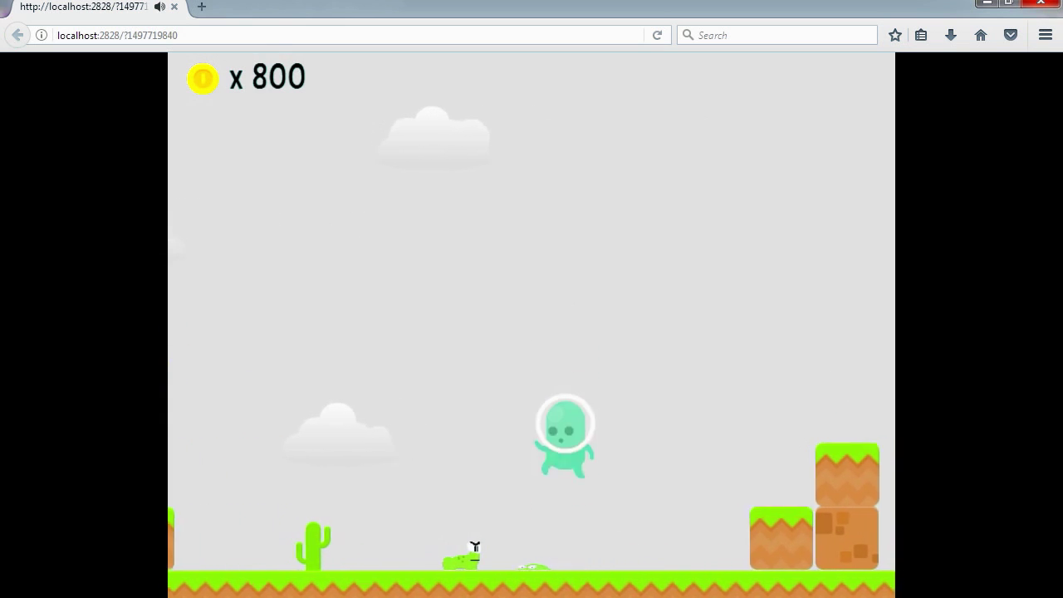
{"action": "key", "text": "Up"}
{"action": "key", "text": "Up"}
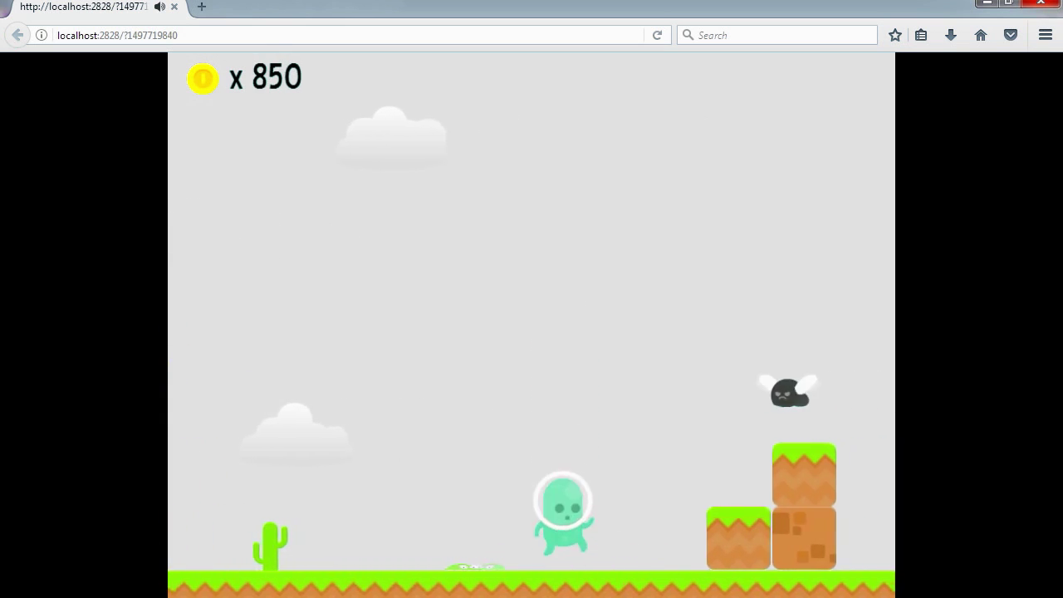
{"action": "key", "text": "Up"}
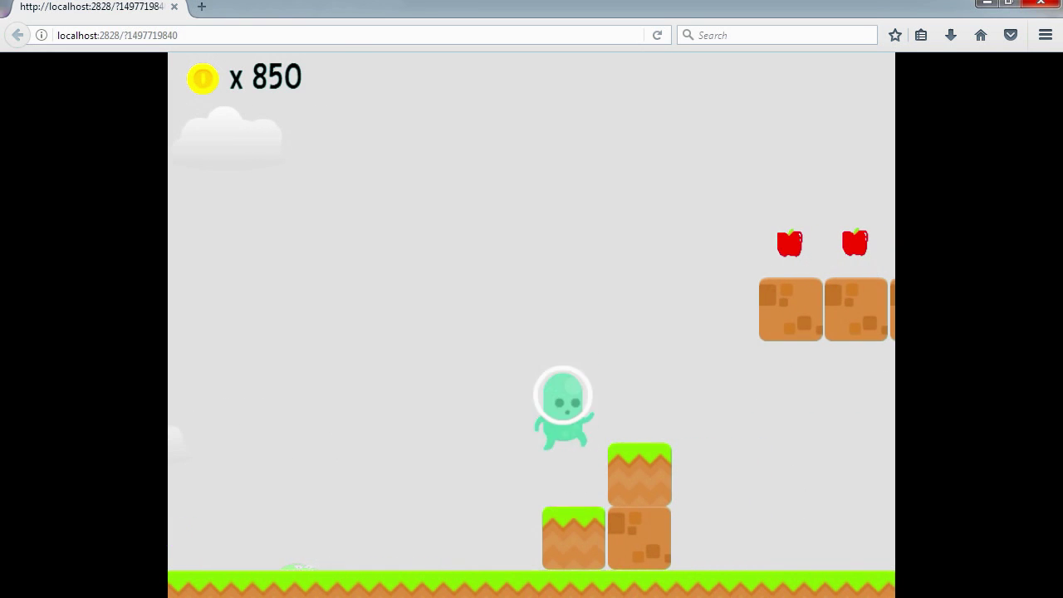
{"action": "key", "text": "Up"}
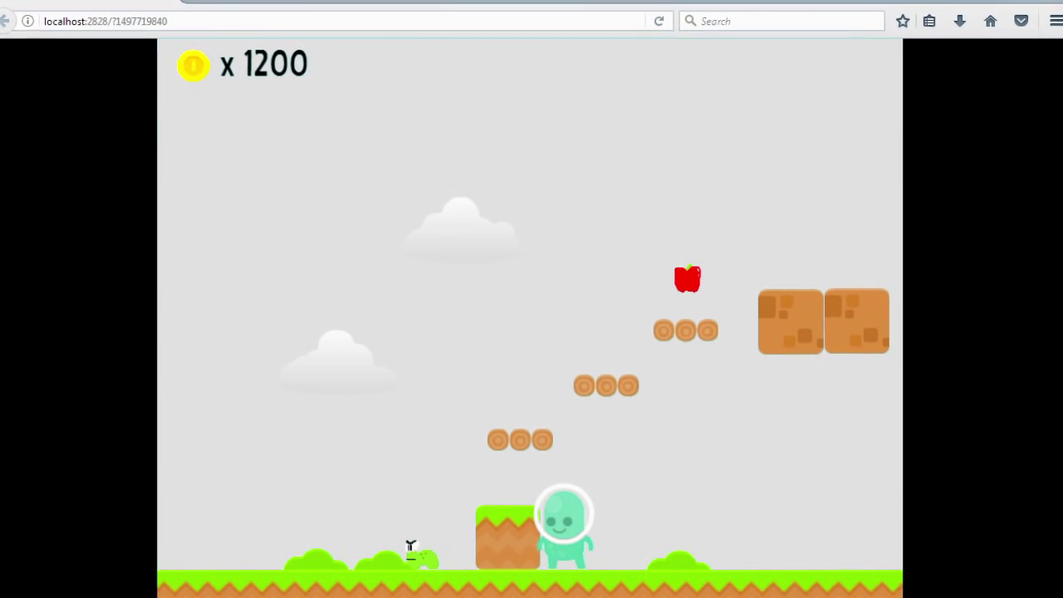
{"action": "key", "text": "Up"}
{"action": "key", "text": "Up"}
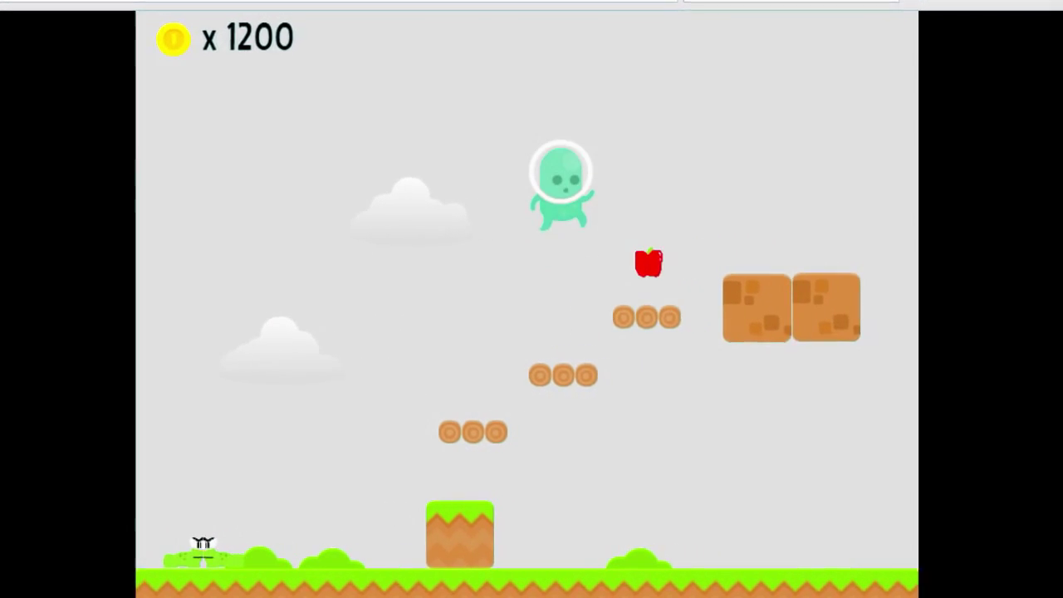
{"action": "key", "text": "Up"}
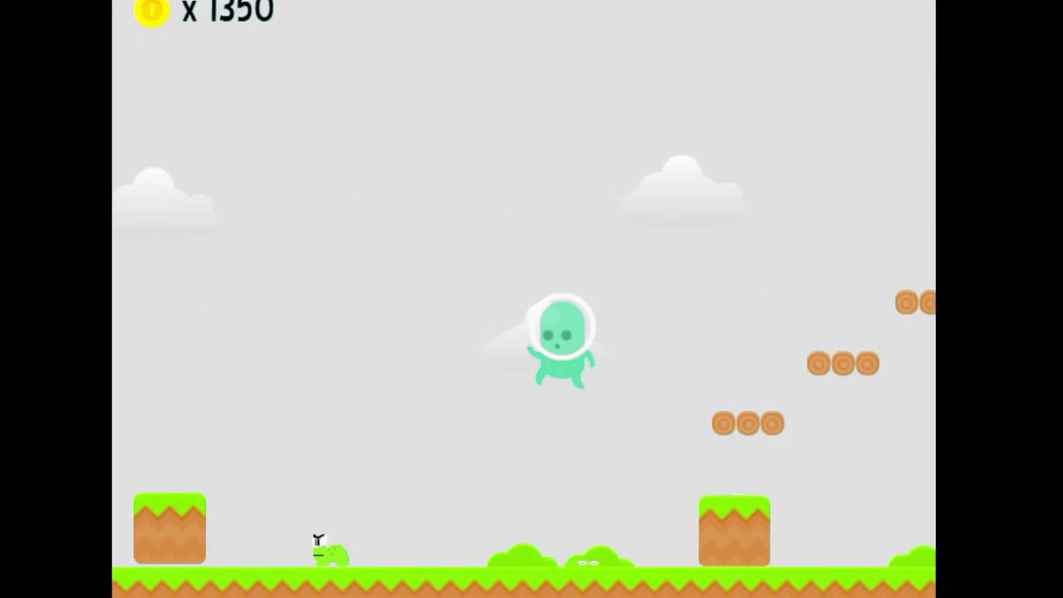